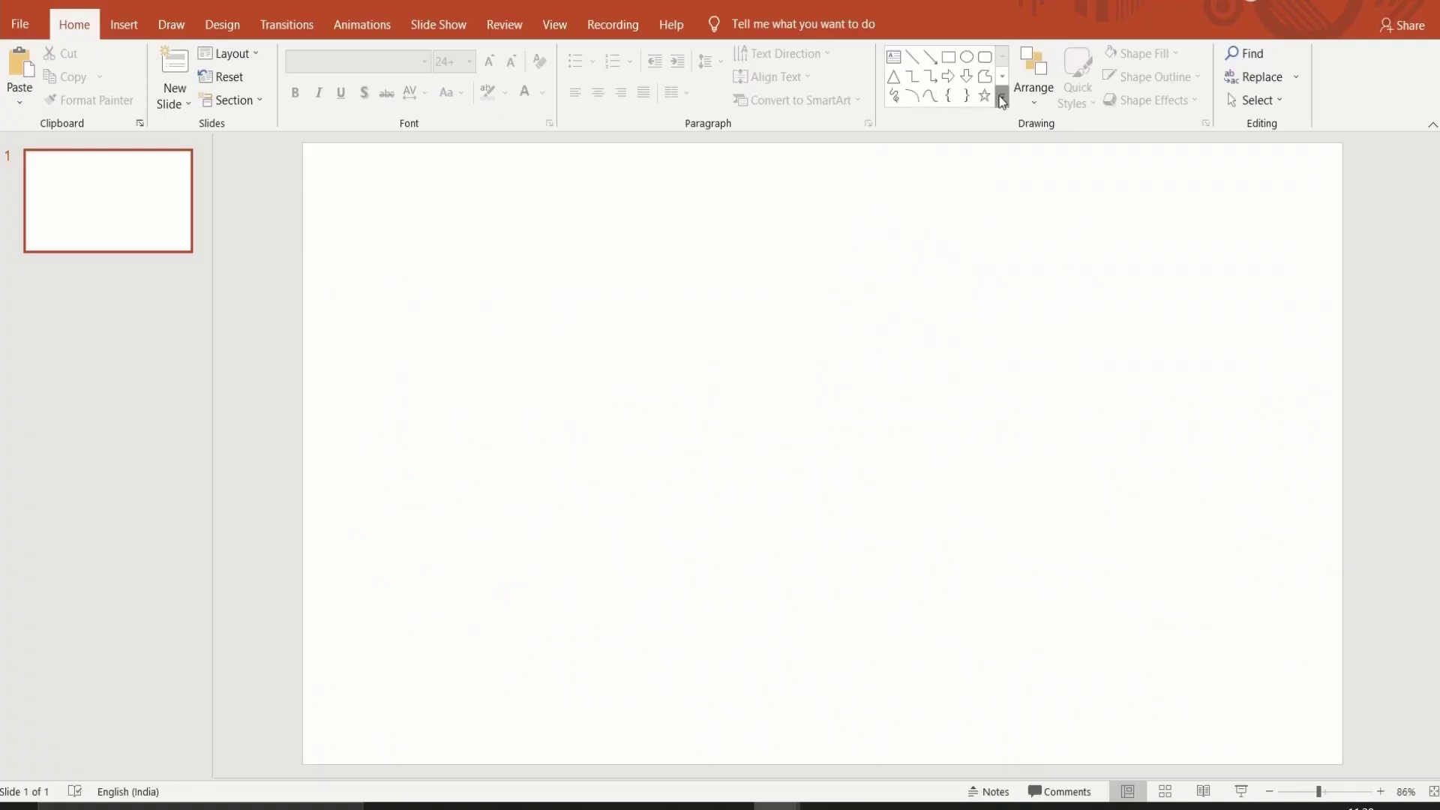
Step: Draw a large trapezoid, flip it upside down and stretch it to fill the slide's height
{"action": "left_click", "coordinate": [1002, 102]}
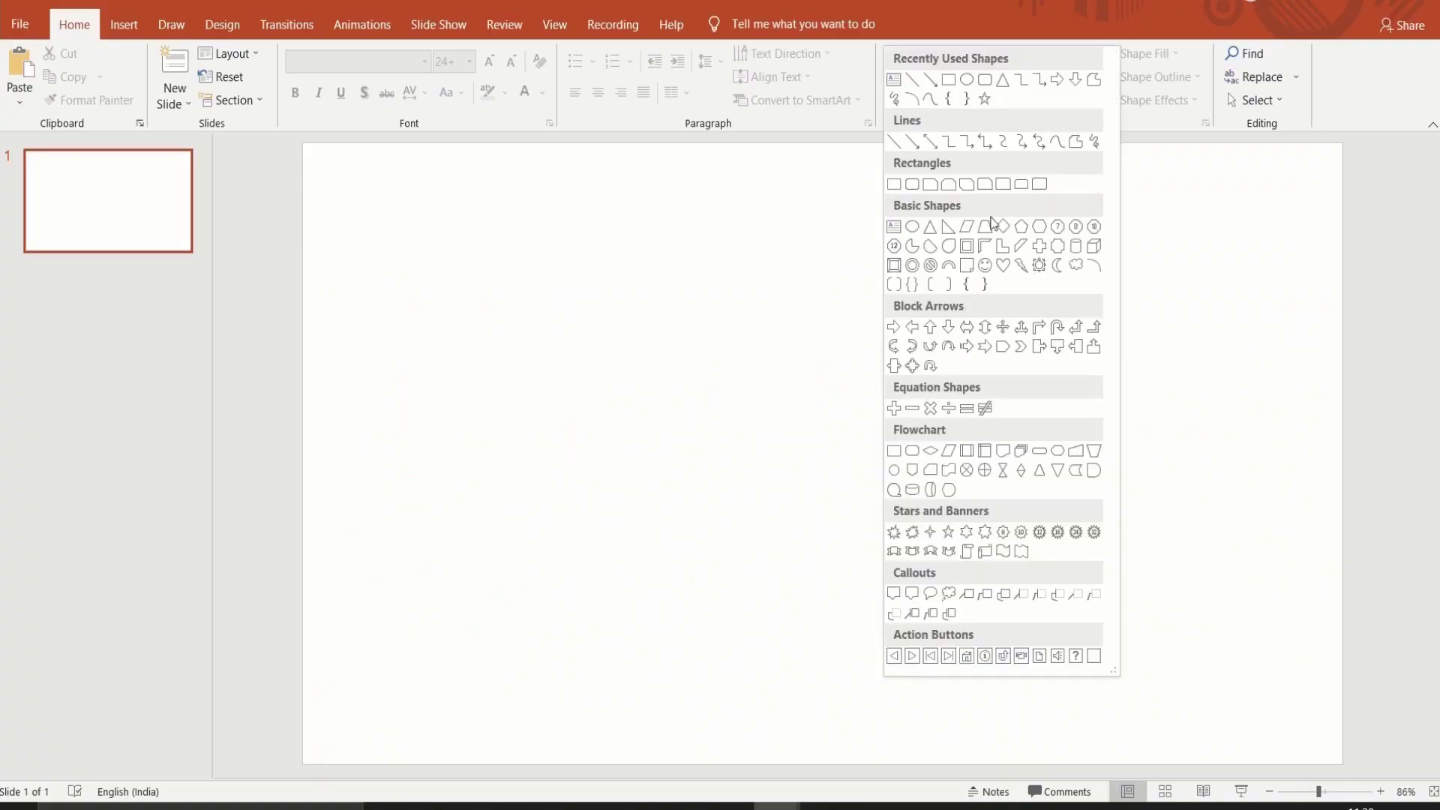
{"action": "left_click", "coordinate": [988, 227]}
{"action": "left_click_drag", "start_coordinate": [290, 175], "coordinate": [922, 765]}
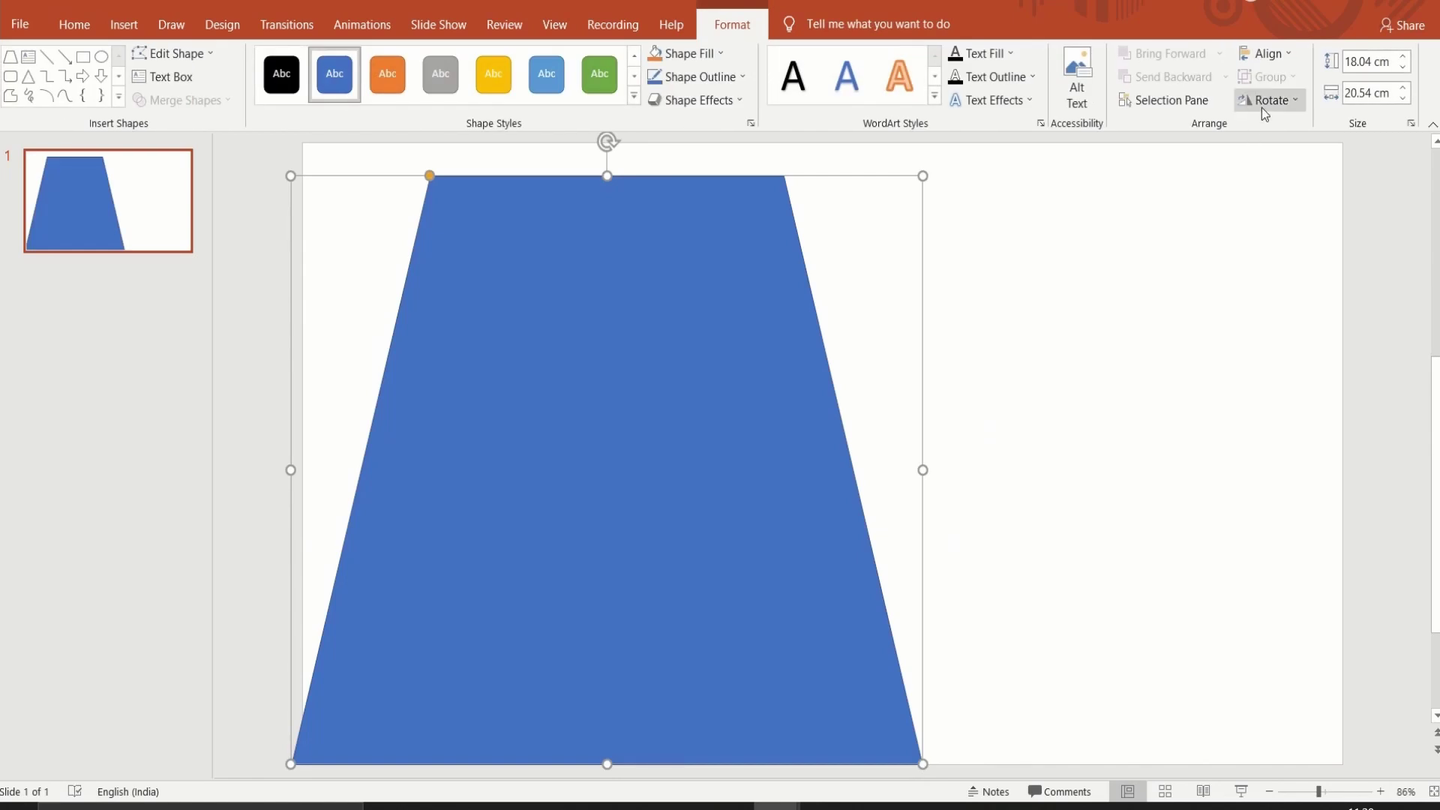
{"action": "left_click", "coordinate": [1268, 100]}
{"action": "left_click", "coordinate": [1279, 170]}
{"action": "left_click_drag", "start_coordinate": [1319, 792], "coordinate": [1310, 792]}
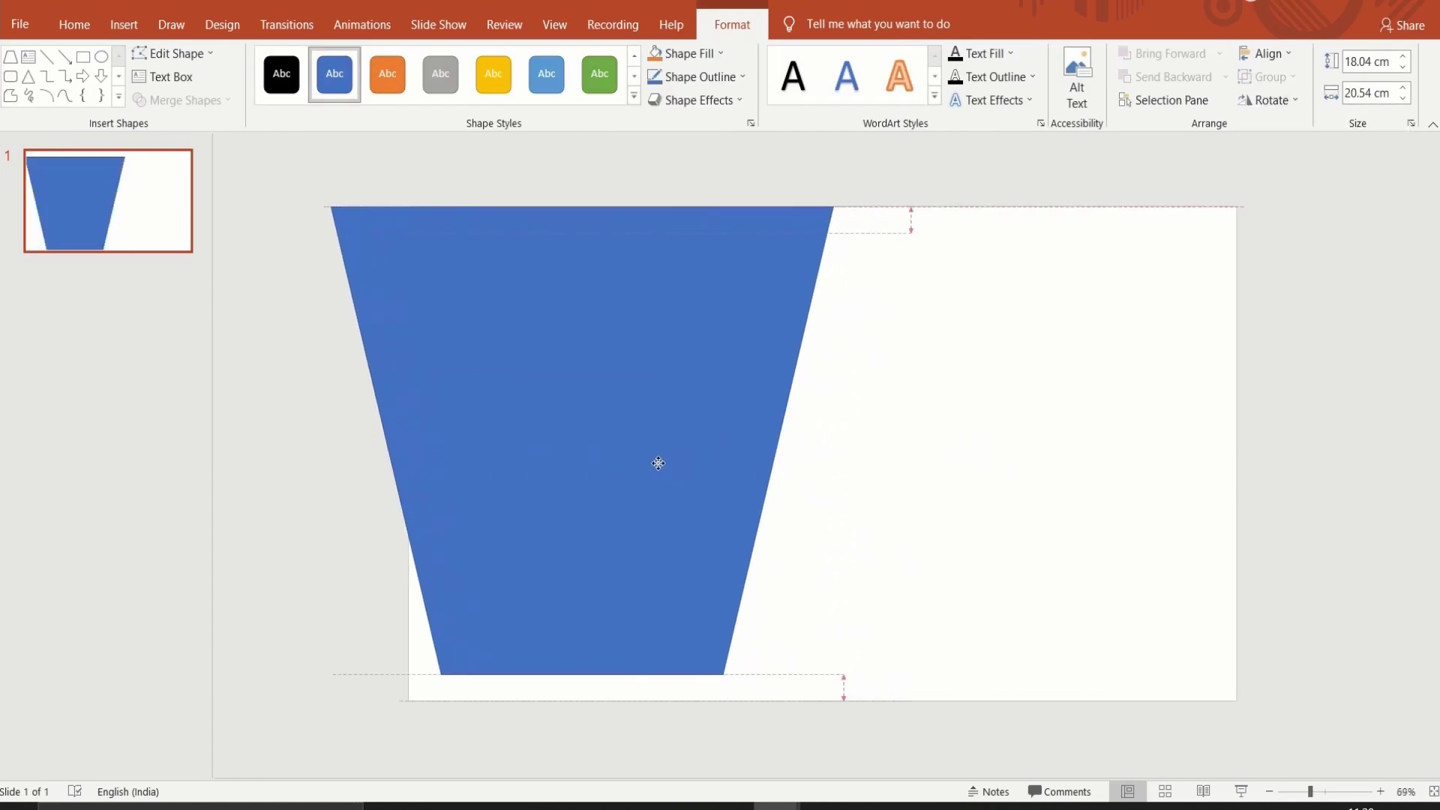
{"action": "left_click_drag", "start_coordinate": [728, 495], "coordinate": [660, 468]}
{"action": "left_click_drag", "start_coordinate": [582, 675], "coordinate": [582, 696]}
{"action": "left_click_drag", "start_coordinate": [834, 455], "coordinate": [886, 456]}
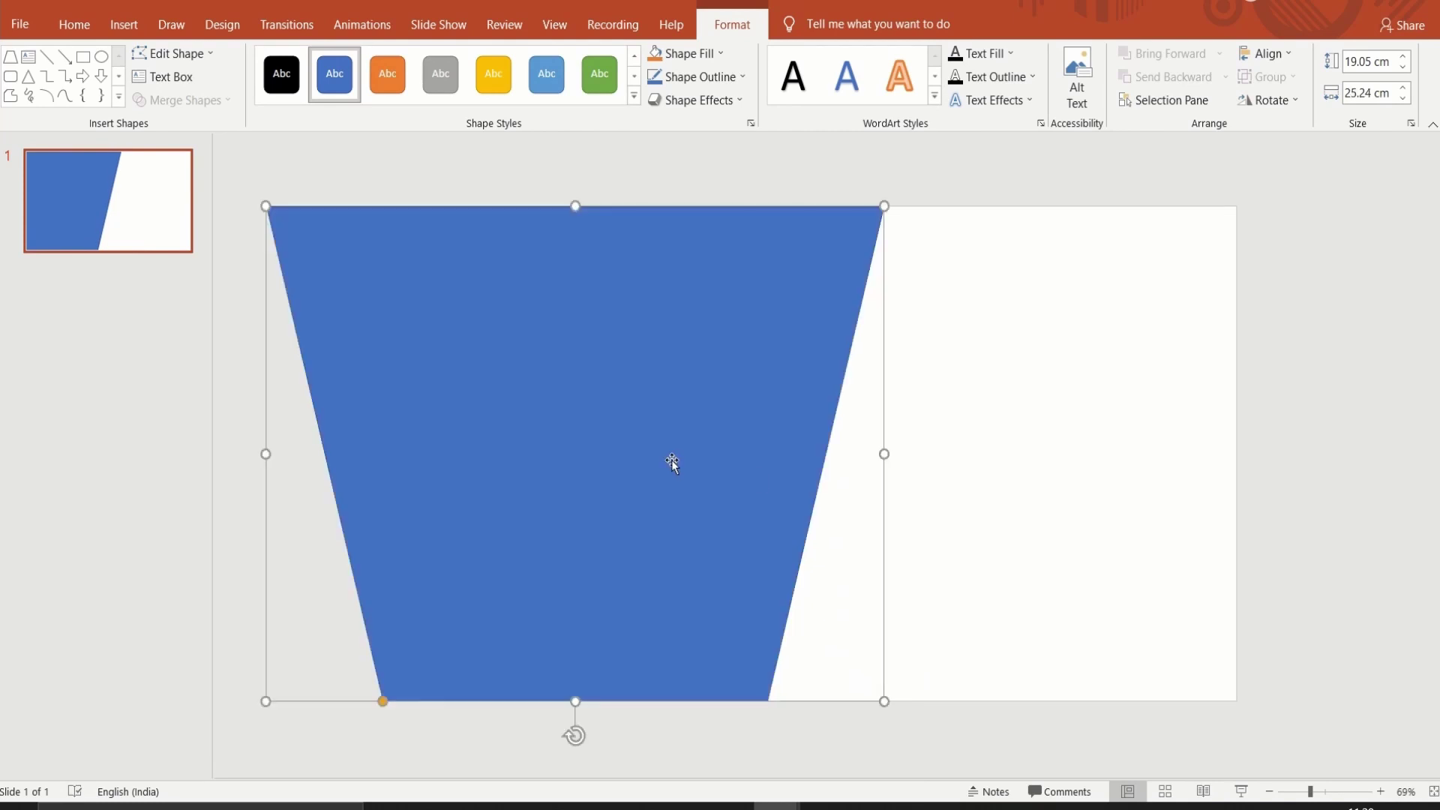
Step: Subtract a rectangle from the trapezoid's left part to leave a slanted panel
{"action": "left_click", "coordinate": [88, 59]}
{"action": "left_click_drag", "start_coordinate": [231, 162], "coordinate": [412, 771]}
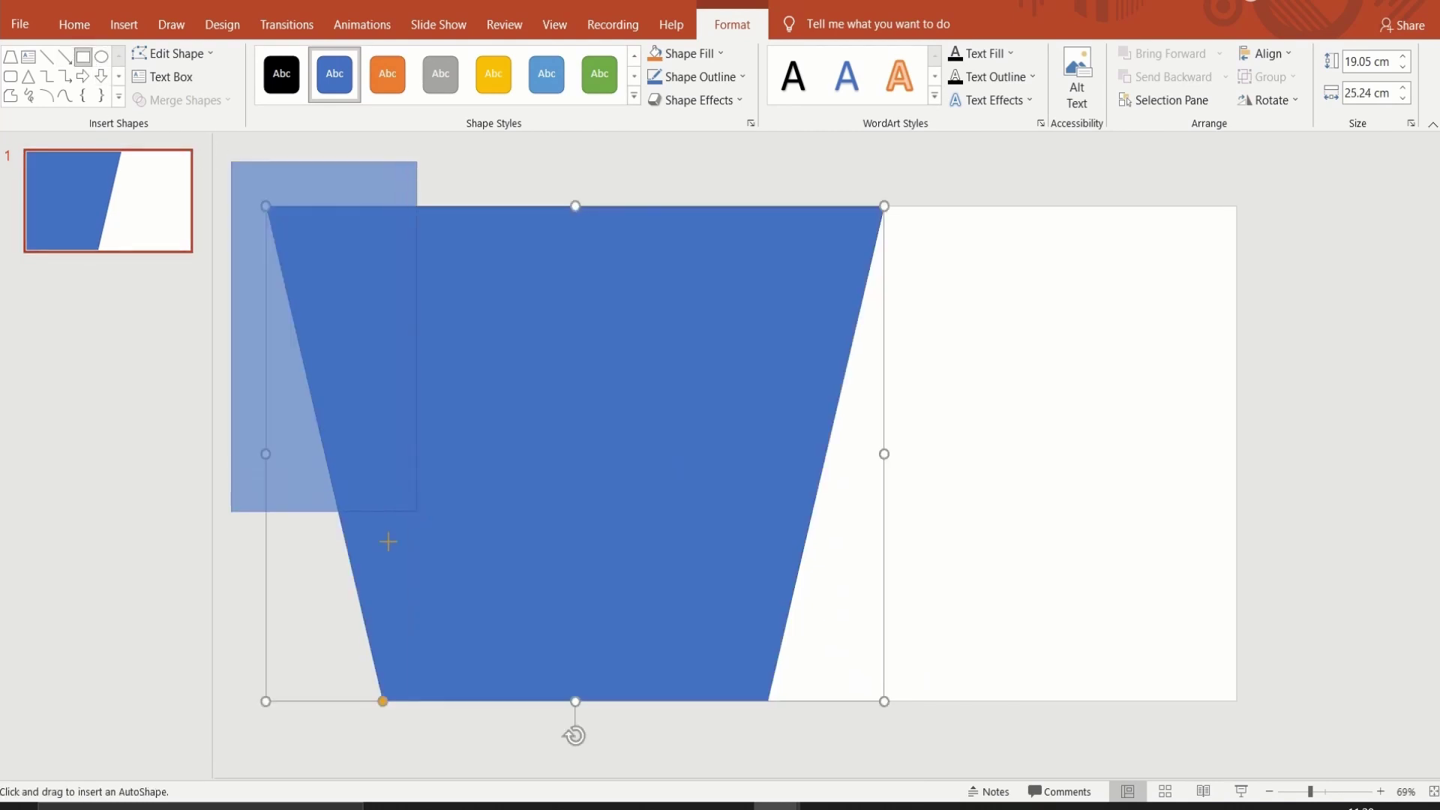
{"action": "left_click", "coordinate": [549, 531]}
{"action": "left_click", "coordinate": [350, 176], "text": "shift"}
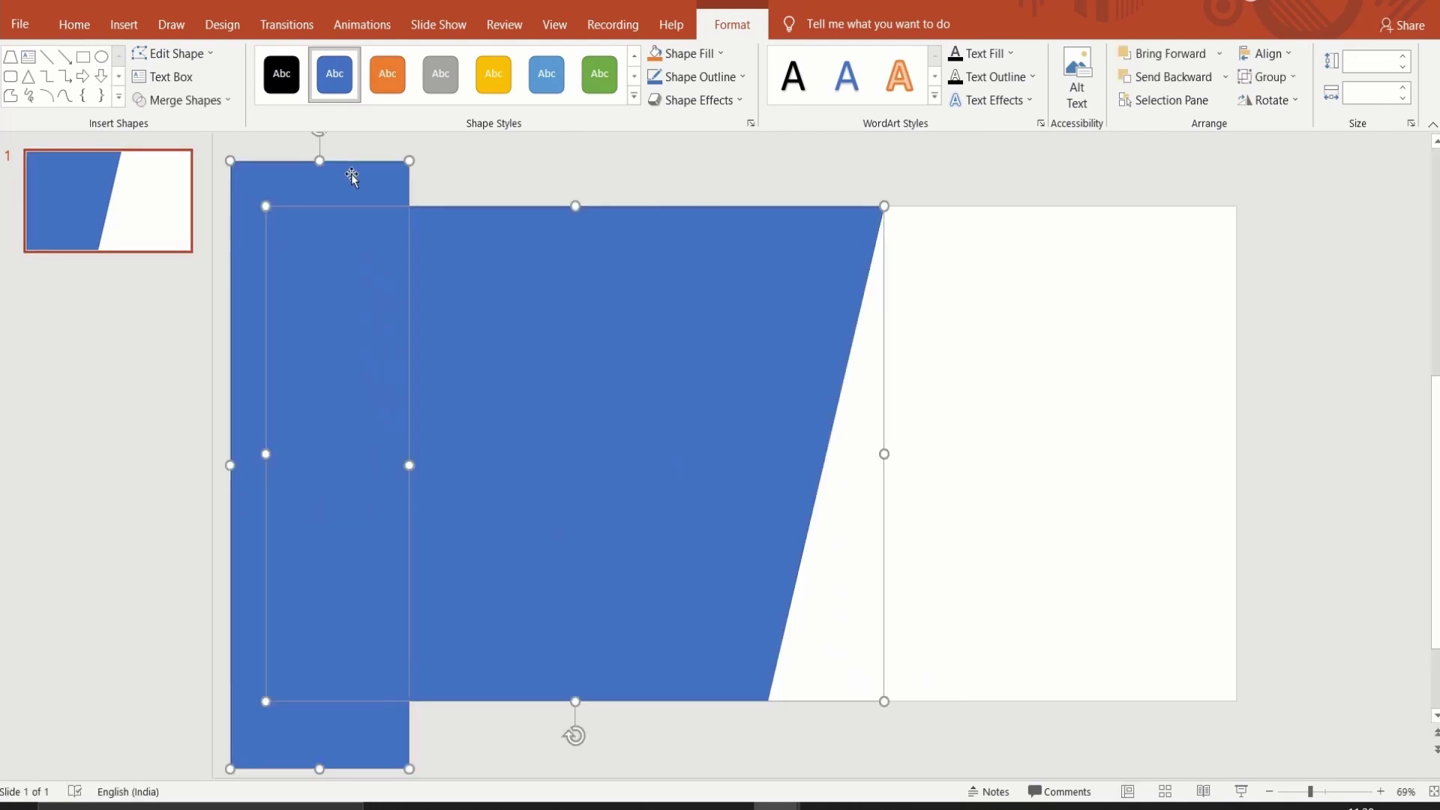
{"action": "left_click", "coordinate": [184, 100]}
{"action": "left_click", "coordinate": [178, 216]}
Step: Remove the panel's outline and bring up its Format Shape settings
{"action": "left_click", "coordinate": [696, 76]}
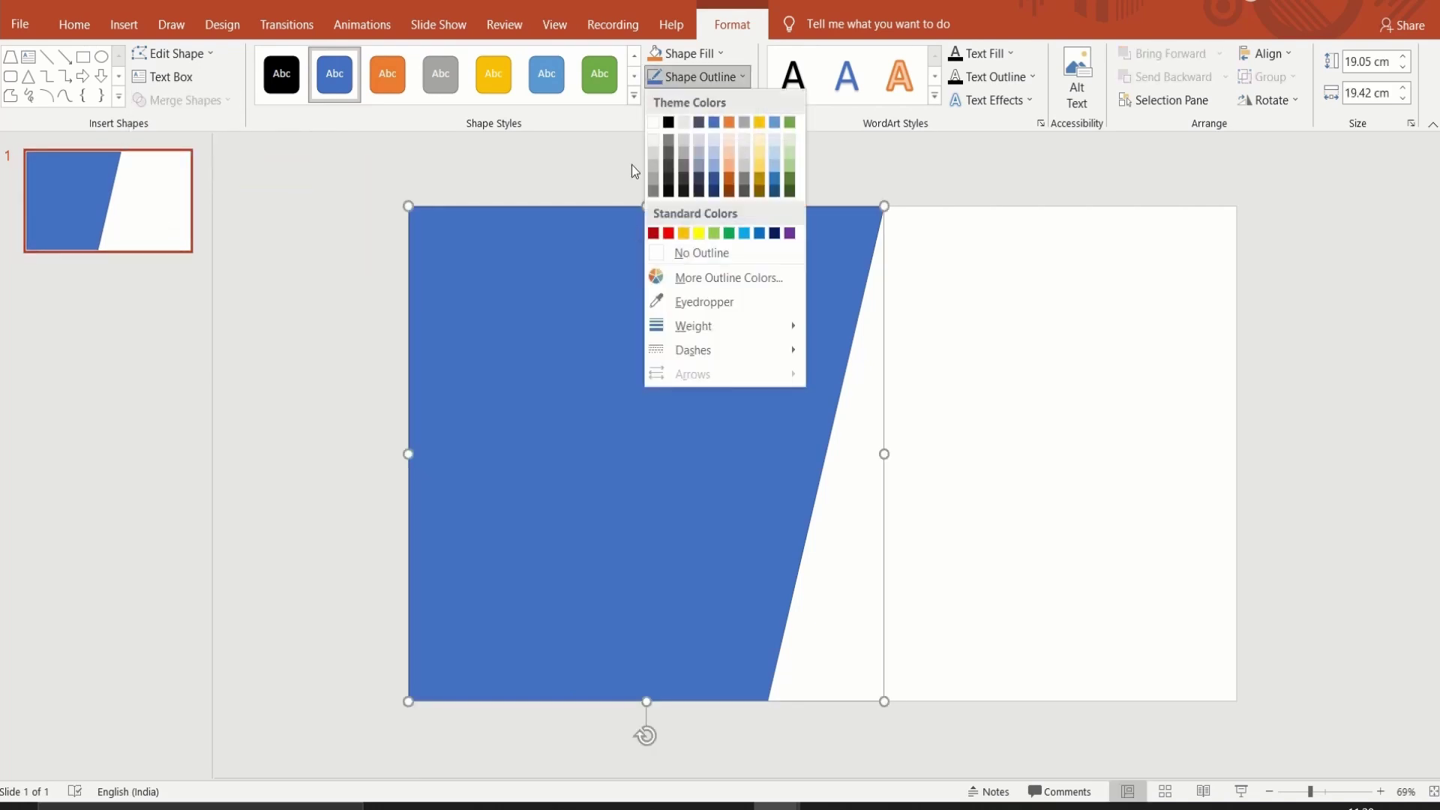
{"action": "left_click", "coordinate": [688, 253]}
{"action": "right_click", "coordinate": [663, 339]}
{"action": "left_click", "coordinate": [691, 700]}
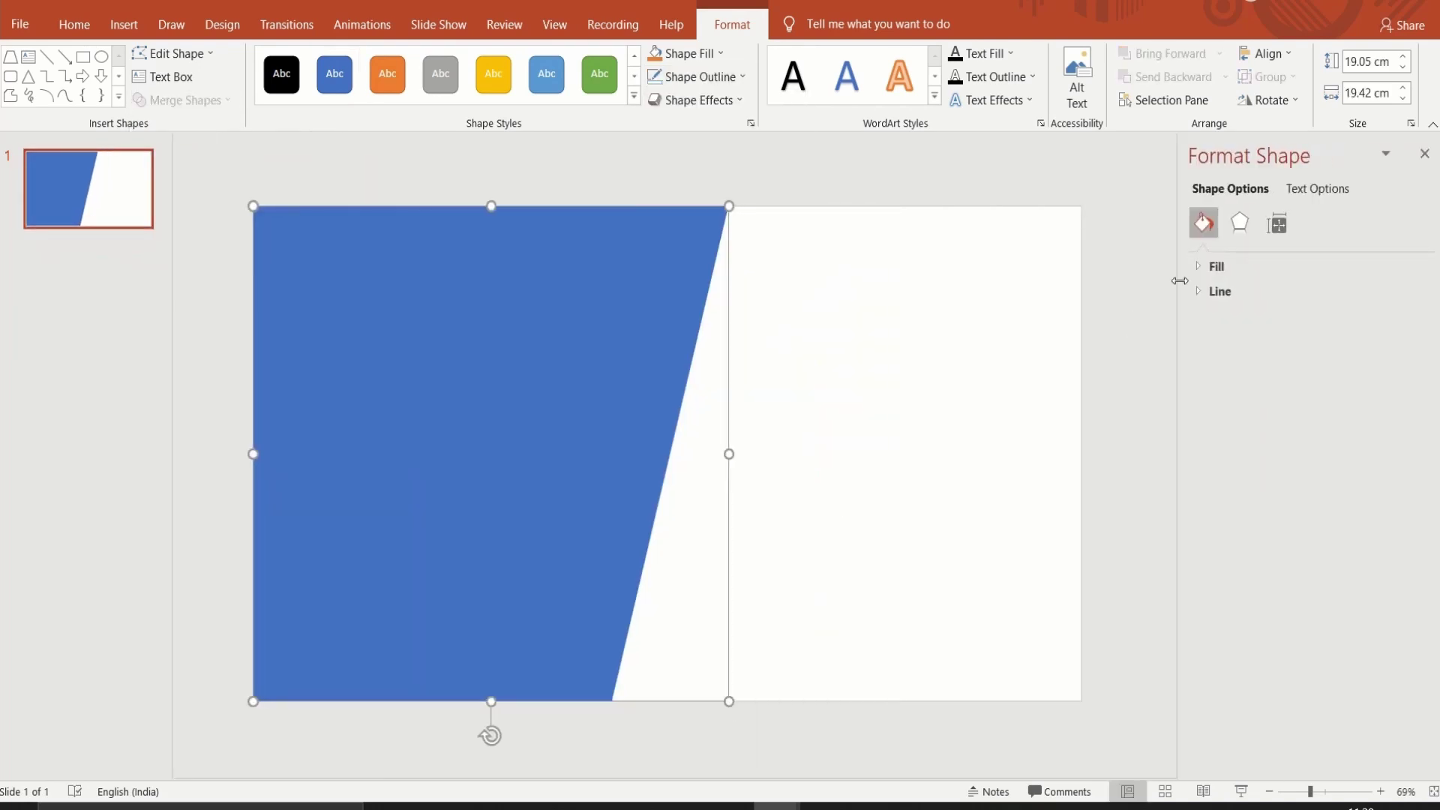
Step: Give the panel a gradient fill, moving the left stop to 24% and recolouring the end stop
{"action": "left_click", "coordinate": [1216, 268]}
{"action": "left_click", "coordinate": [1216, 344]}
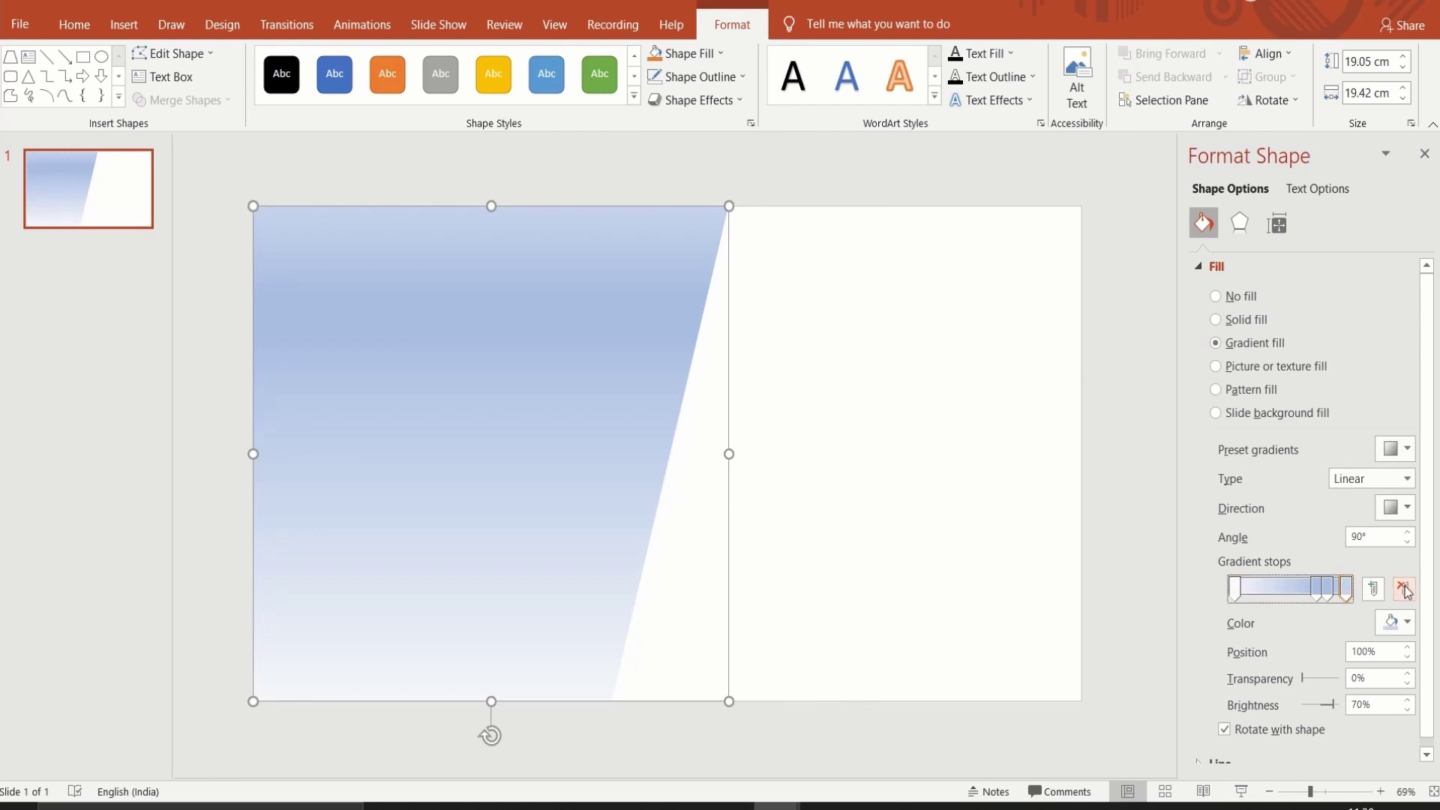
{"action": "left_click_drag", "start_coordinate": [1349, 590], "coordinate": [1360, 592]}
{"action": "left_click_drag", "start_coordinate": [1245, 594], "coordinate": [1263, 593]}
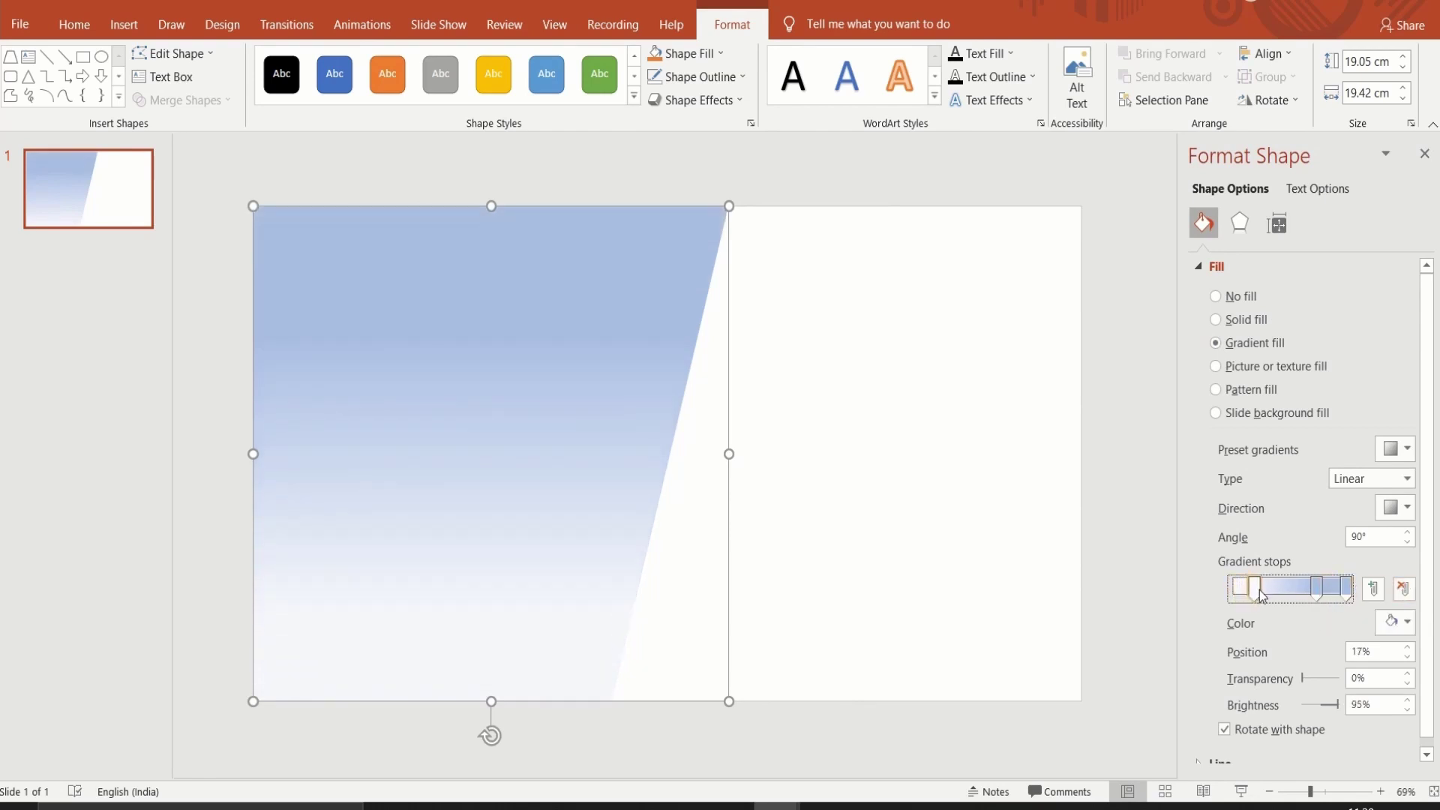
{"action": "double_click", "coordinate": [1347, 592]}
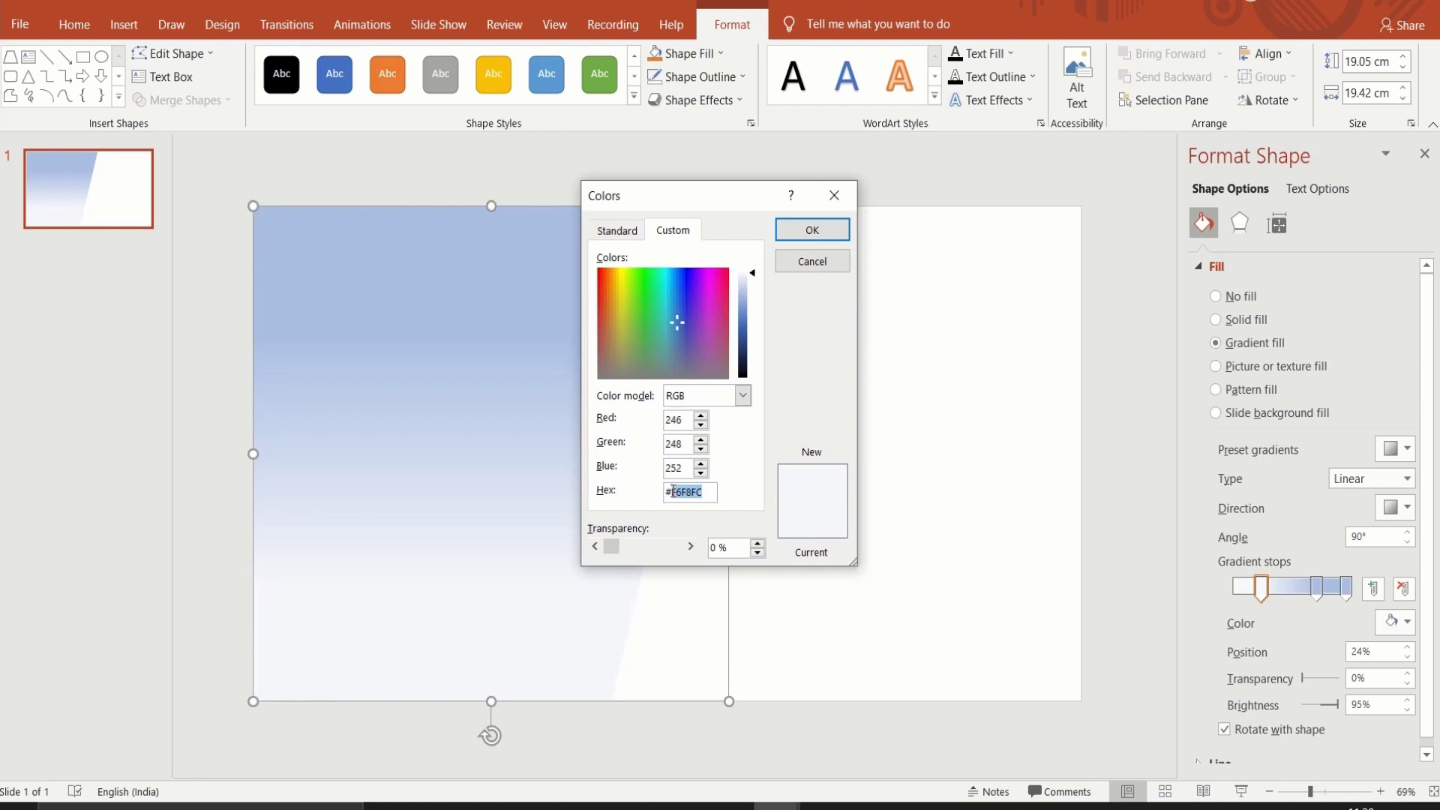
{"action": "left_click", "coordinate": [813, 231]}
Step: Make the gradient radial and colour the 74% stop green
{"action": "left_click", "coordinate": [1405, 479]}
{"action": "left_click", "coordinate": [1348, 519]}
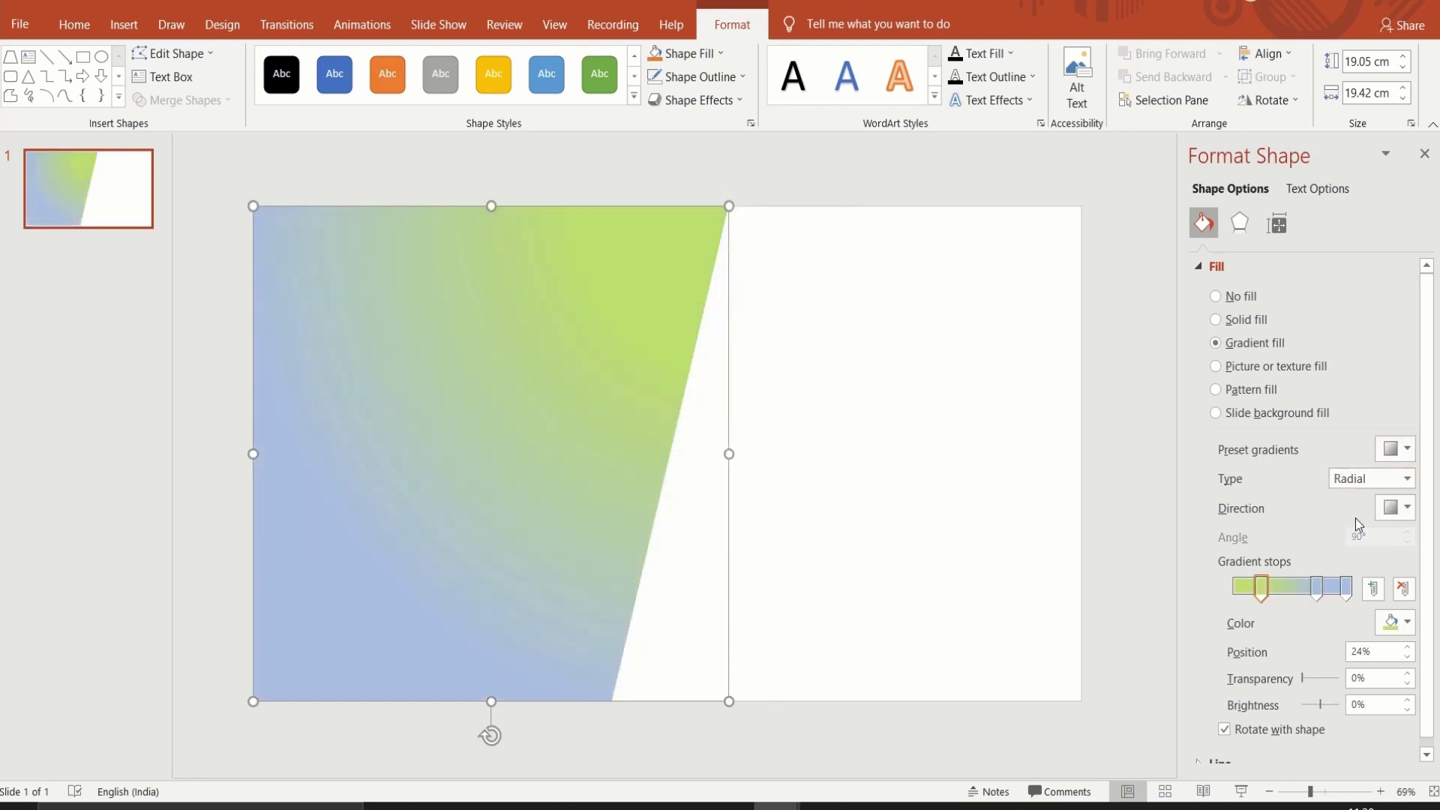
{"action": "left_click", "coordinate": [1317, 589]}
{"action": "left_click", "coordinate": [1397, 622]}
{"action": "left_click", "coordinate": [1324, 580]}
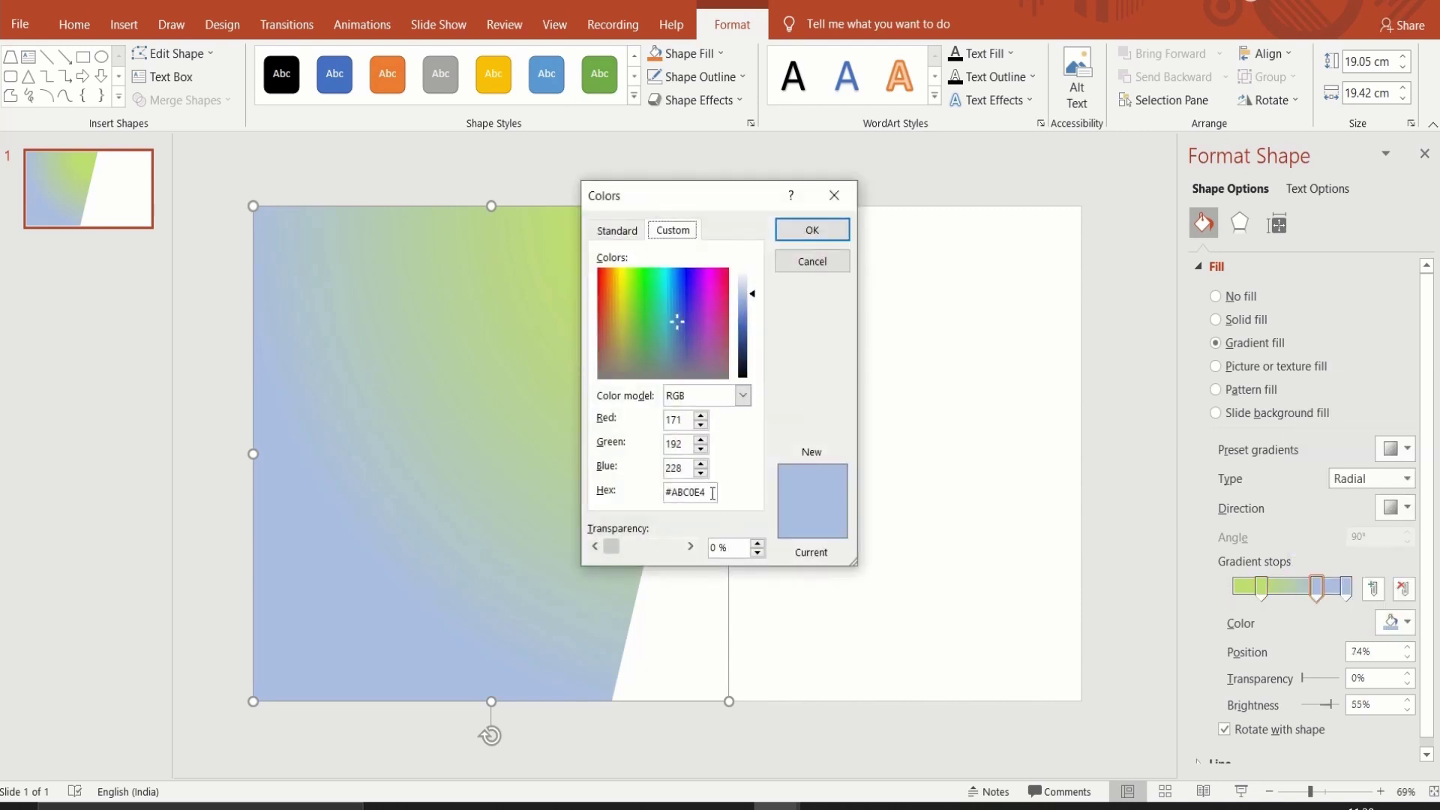
{"action": "double_click", "coordinate": [674, 490]}
{"action": "left_click", "coordinate": [813, 230]}
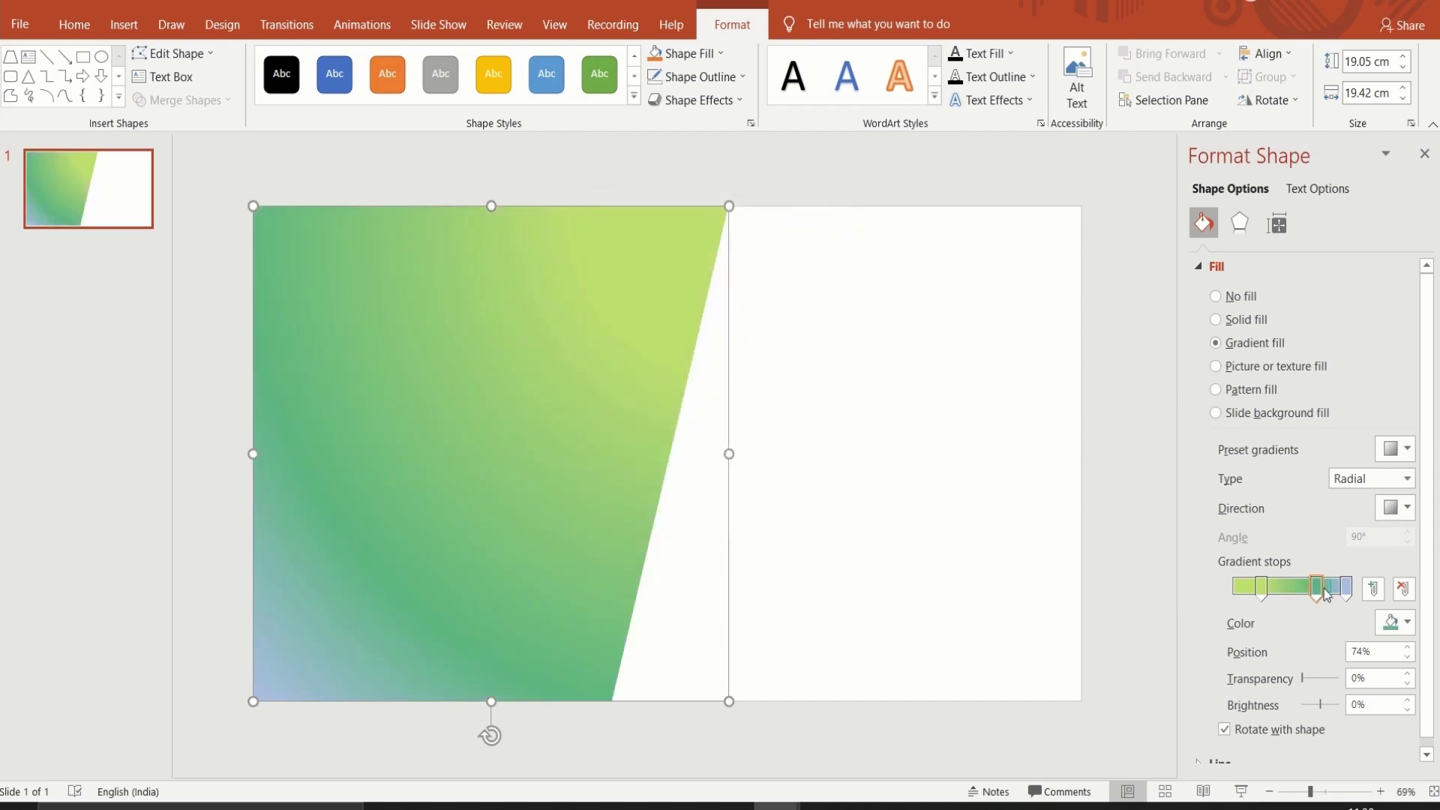
Step: Set the left stop's position and colour the rightmost stop teal #339D83
{"action": "left_click", "coordinate": [1261, 591]}
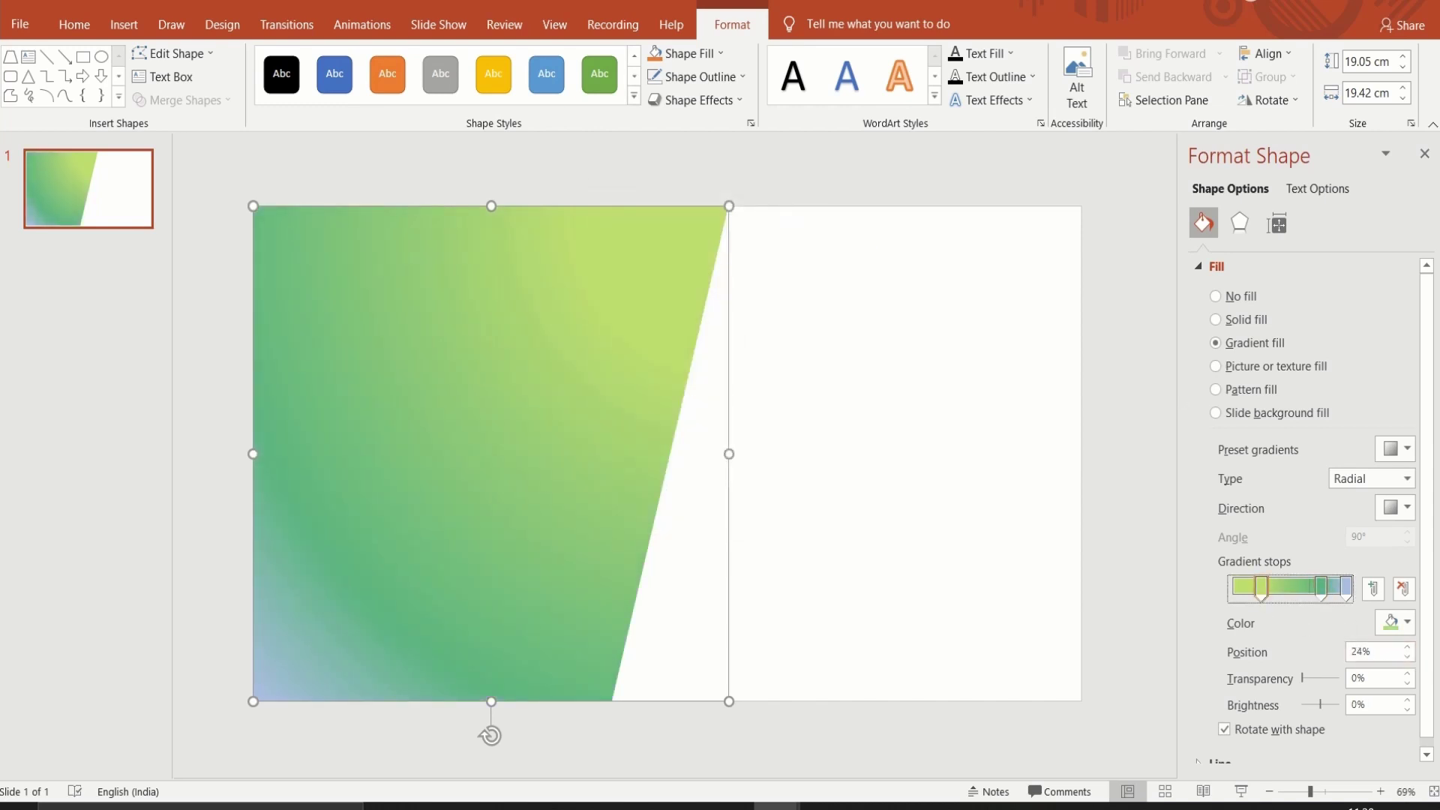
{"action": "left_click", "coordinate": [1408, 657]}
{"action": "left_click", "coordinate": [1347, 589]}
{"action": "left_click", "coordinate": [1397, 623]}
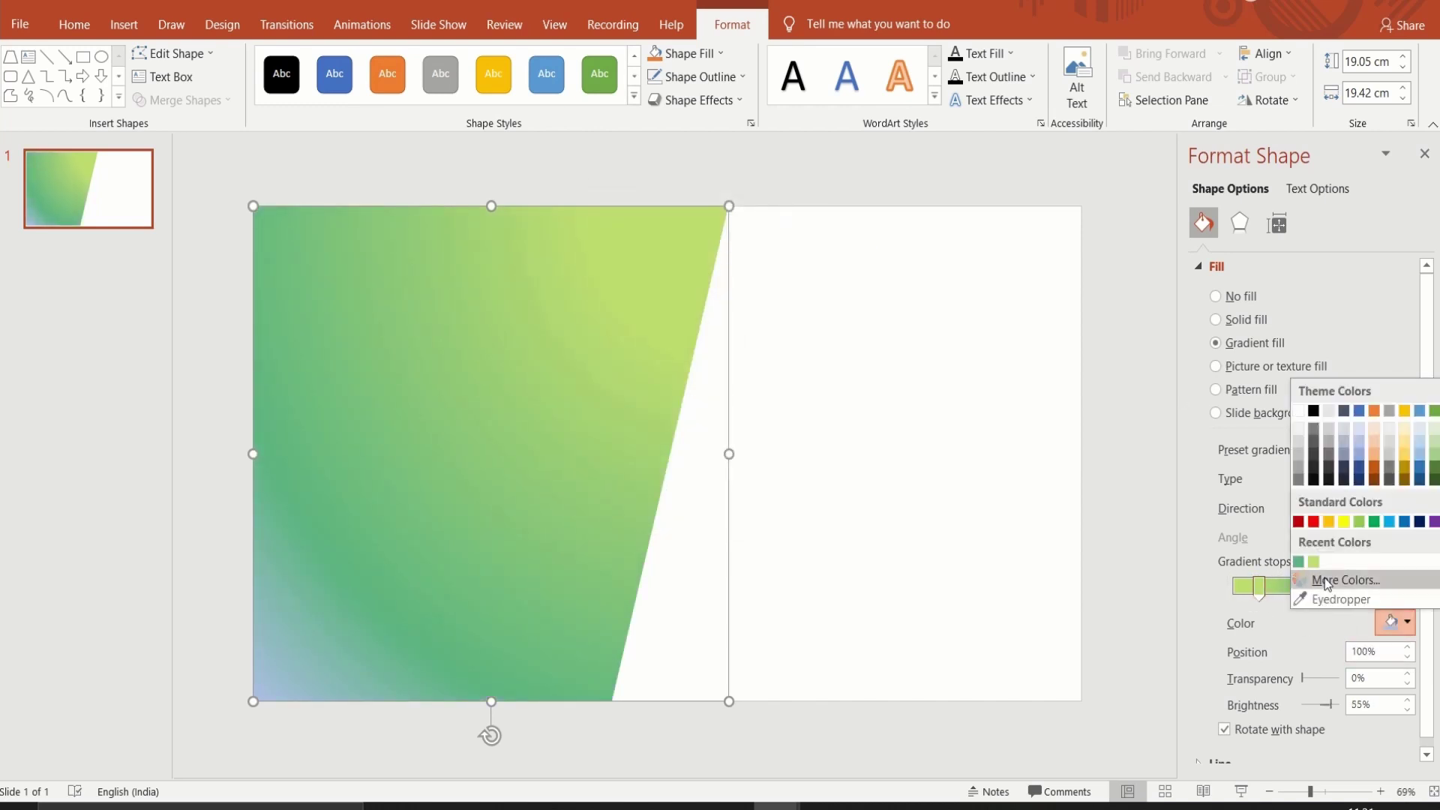
{"action": "left_click", "coordinate": [1331, 579]}
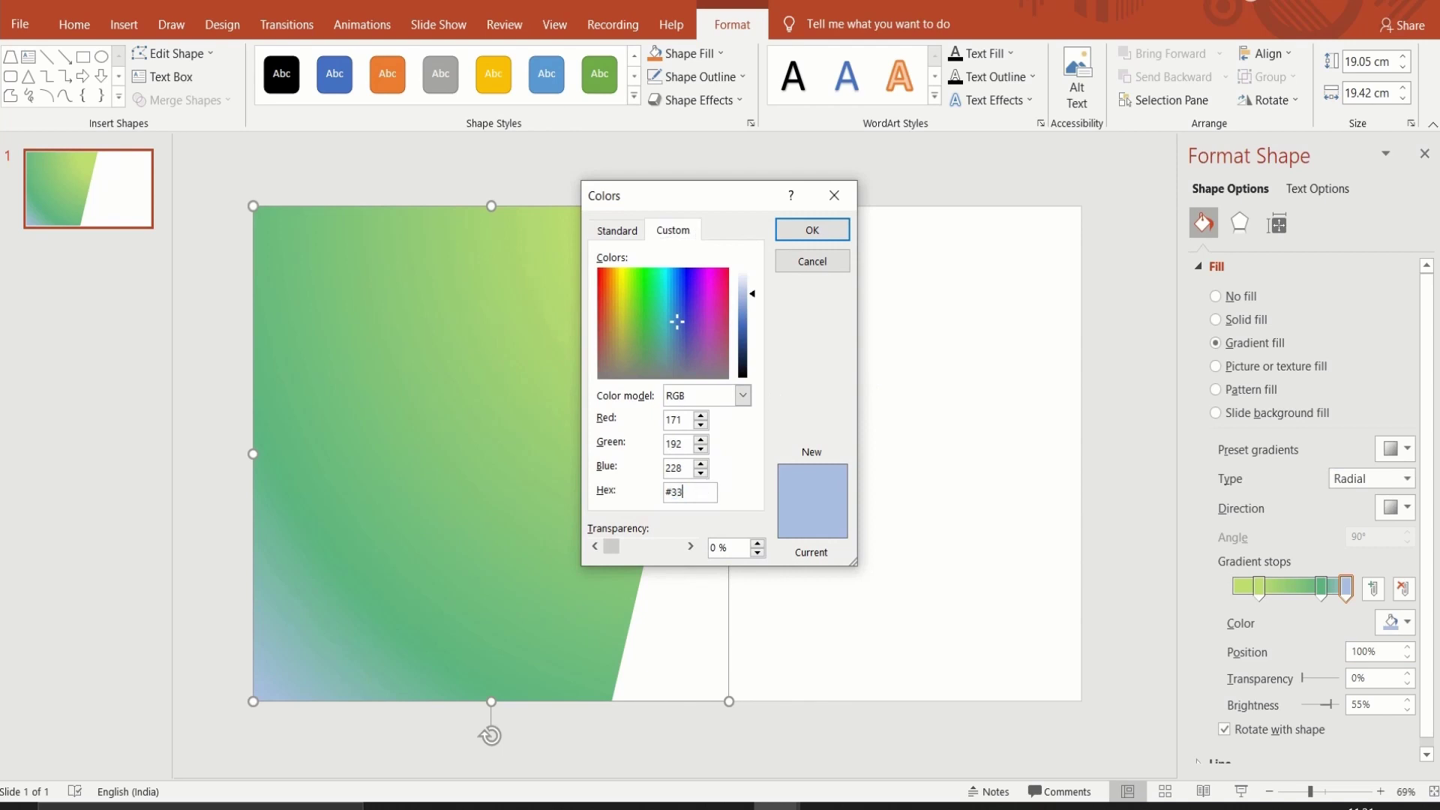
{"action": "left_click", "coordinate": [812, 230]}
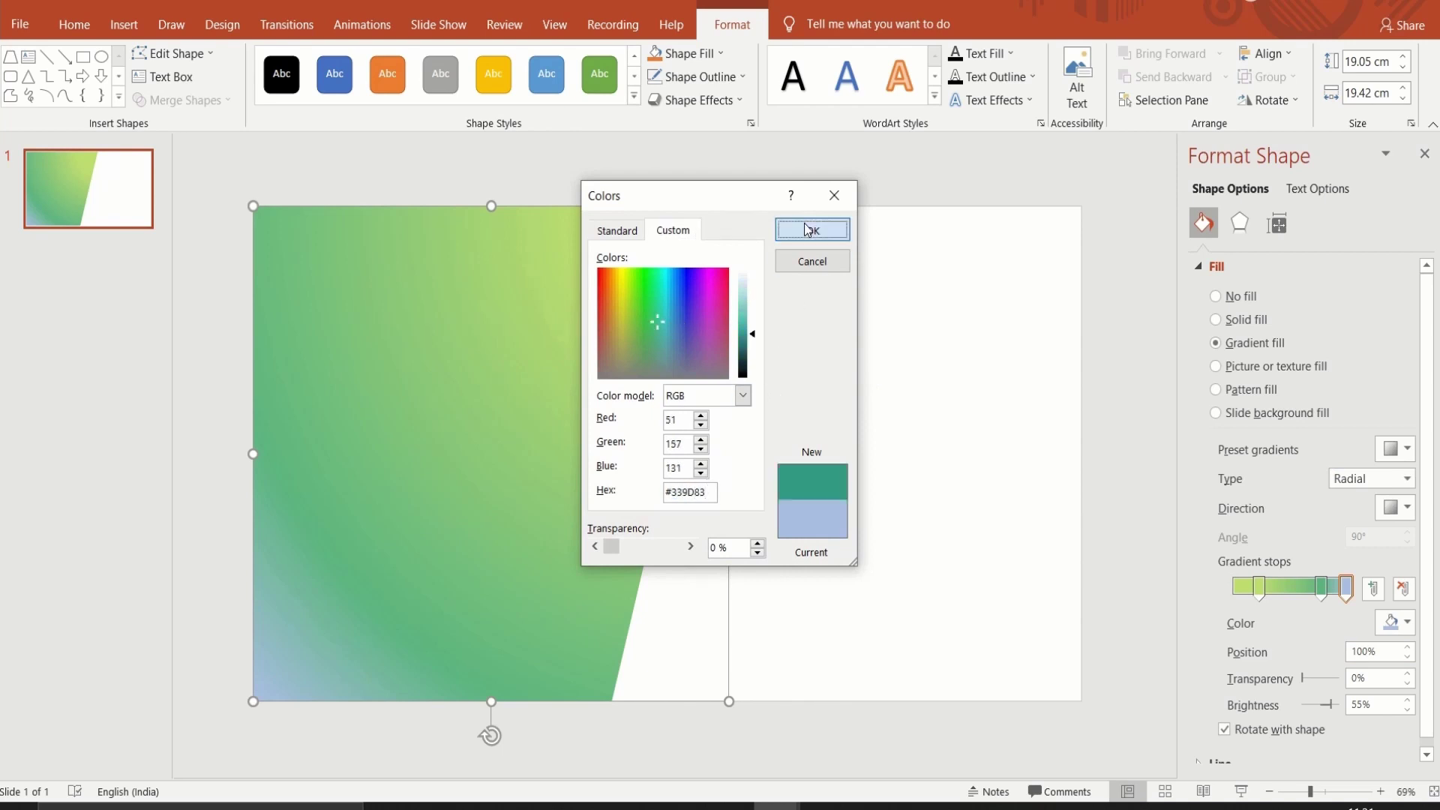
Step: Duplicate the panel, flip it vertically and horizontally, and align it to the slide's right edge
{"action": "left_click", "coordinate": [1424, 153]}
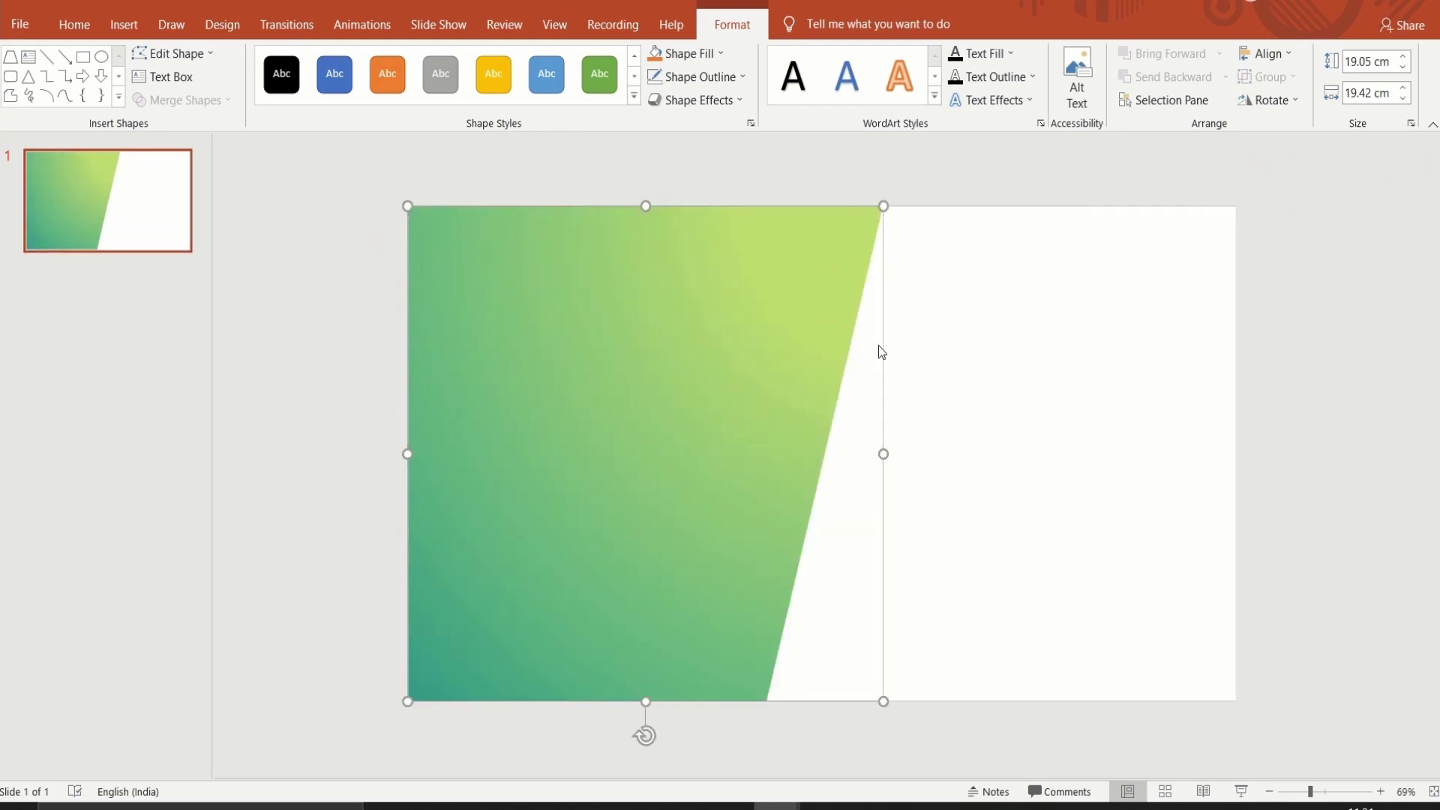
{"action": "key", "text": "ctrl+d"}
{"action": "left_click_drag", "start_coordinate": [745, 403], "coordinate": [1022, 392]}
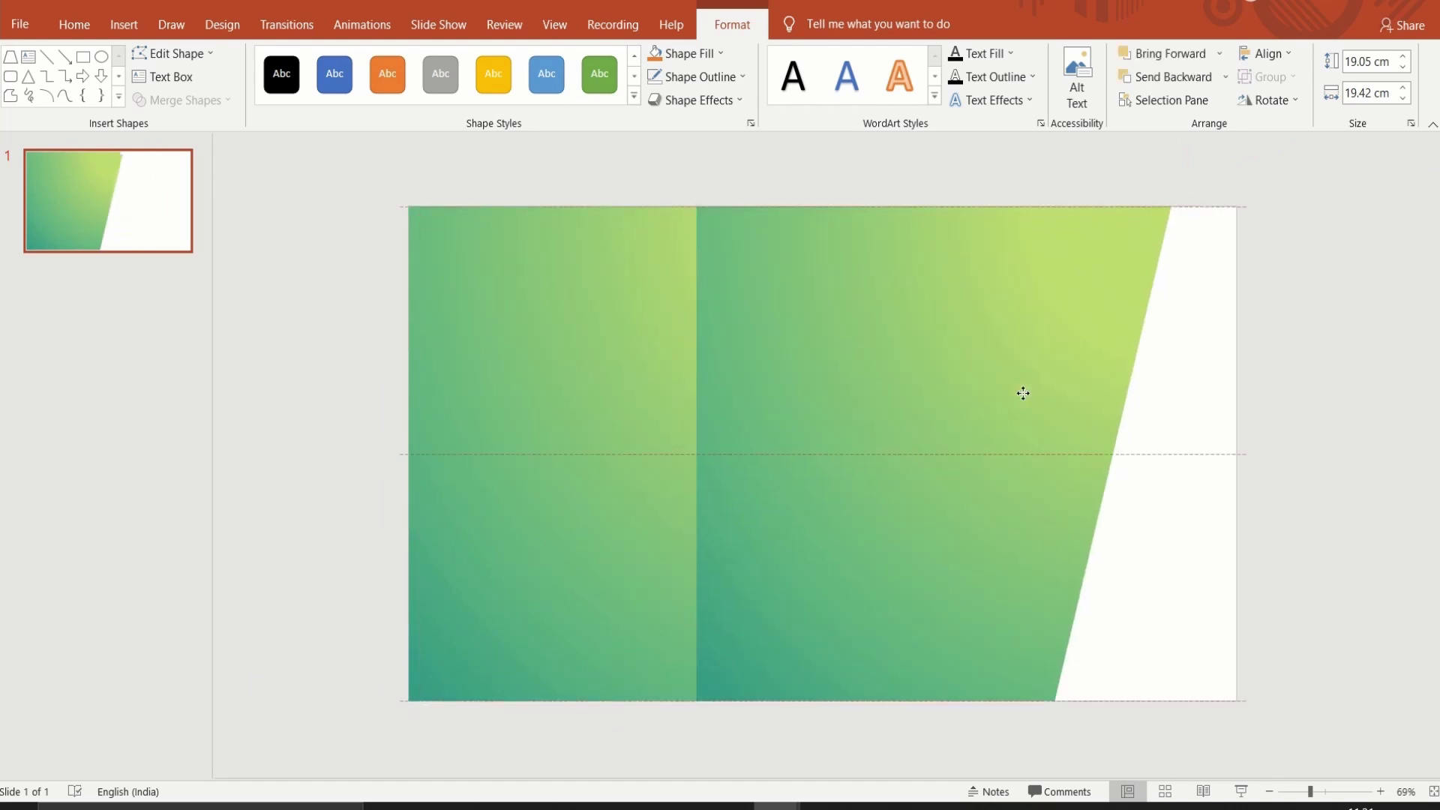
{"action": "left_click", "coordinate": [1267, 100]}
{"action": "left_click", "coordinate": [1286, 170]}
{"action": "left_click", "coordinate": [1266, 101]}
{"action": "left_click", "coordinate": [1270, 190]}
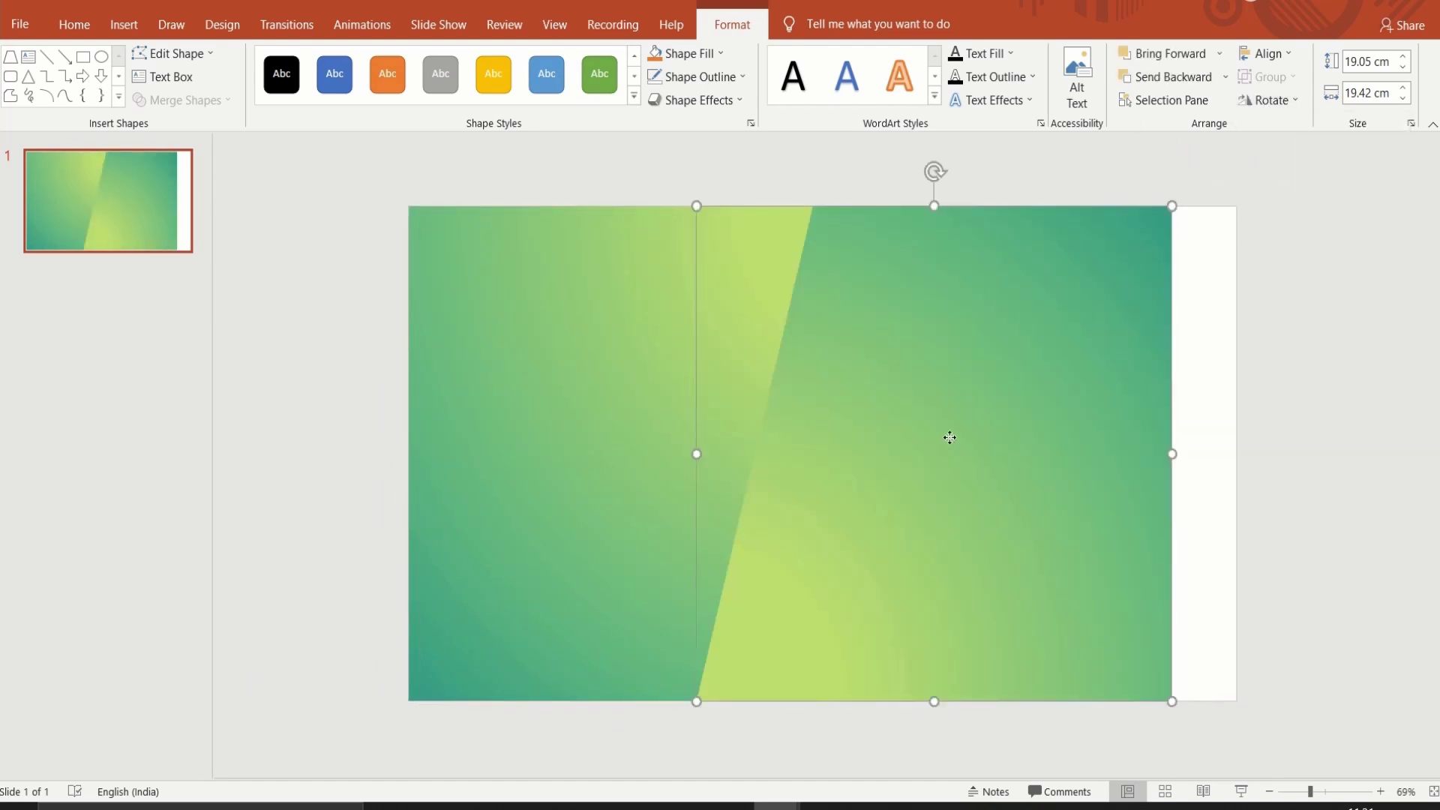
{"action": "left_click_drag", "start_coordinate": [945, 434], "coordinate": [1000, 441]}
{"action": "left_click", "coordinate": [300, 450]}
Step: Add a blank second slide and insert the dancer photo on it
{"action": "left_click", "coordinate": [177, 112]}
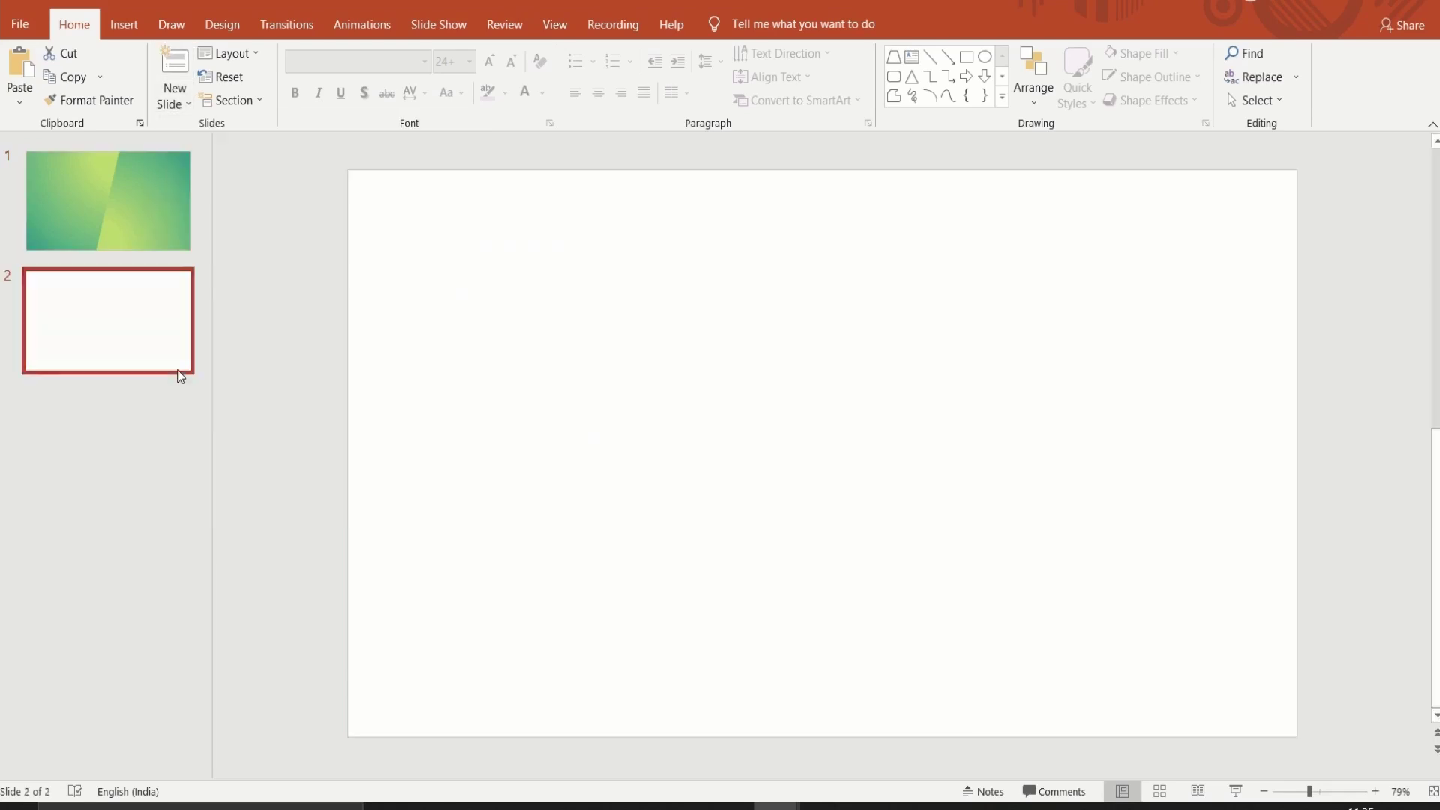
{"action": "left_click", "coordinate": [123, 24]}
{"action": "left_click", "coordinate": [129, 71]}
{"action": "left_click", "coordinate": [357, 146]}
{"action": "left_click", "coordinate": [537, 420]}
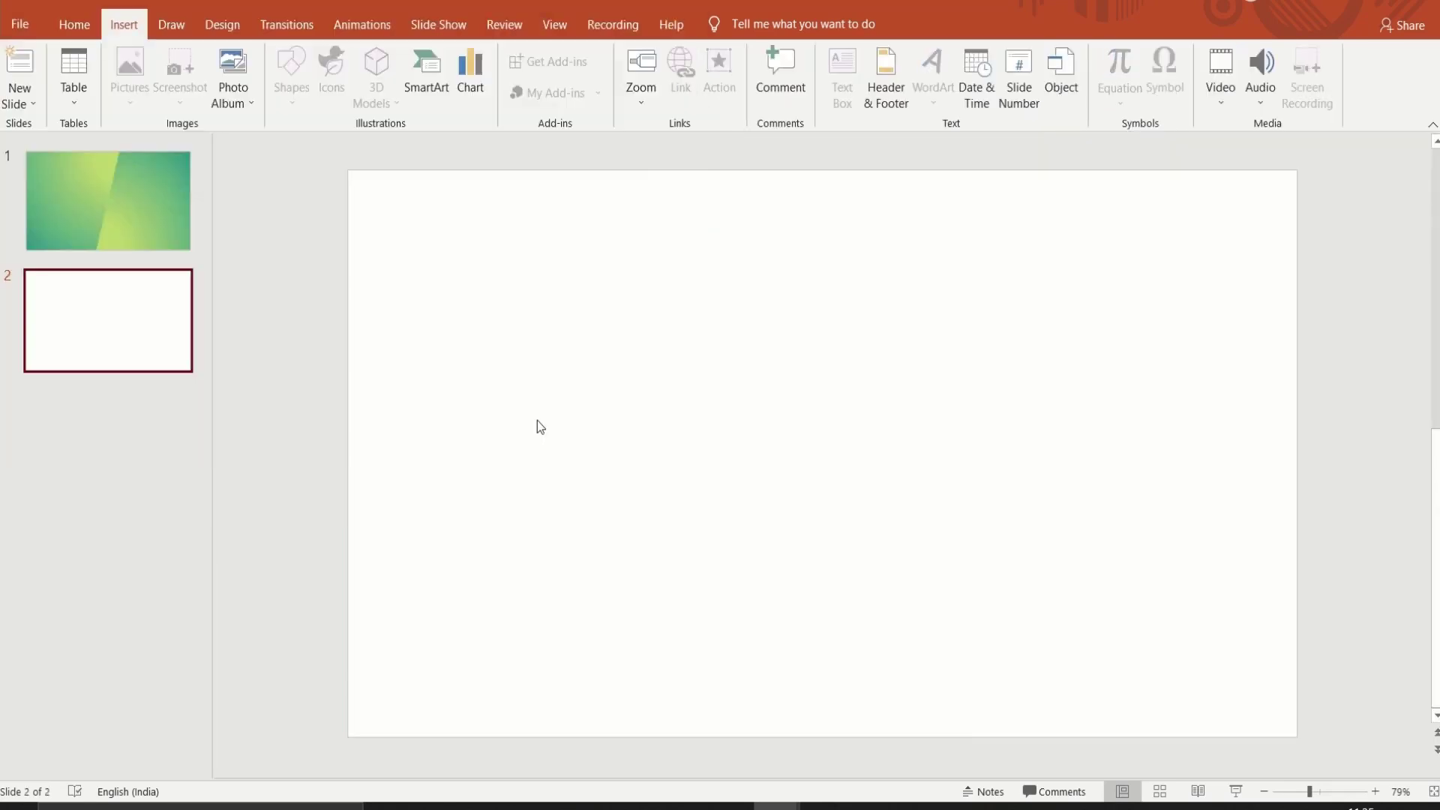
Step: Crop the photo's left, right, top and bottom edges in toward the dancer
{"action": "left_click_drag", "start_coordinate": [423, 454], "coordinate": [659, 454]}
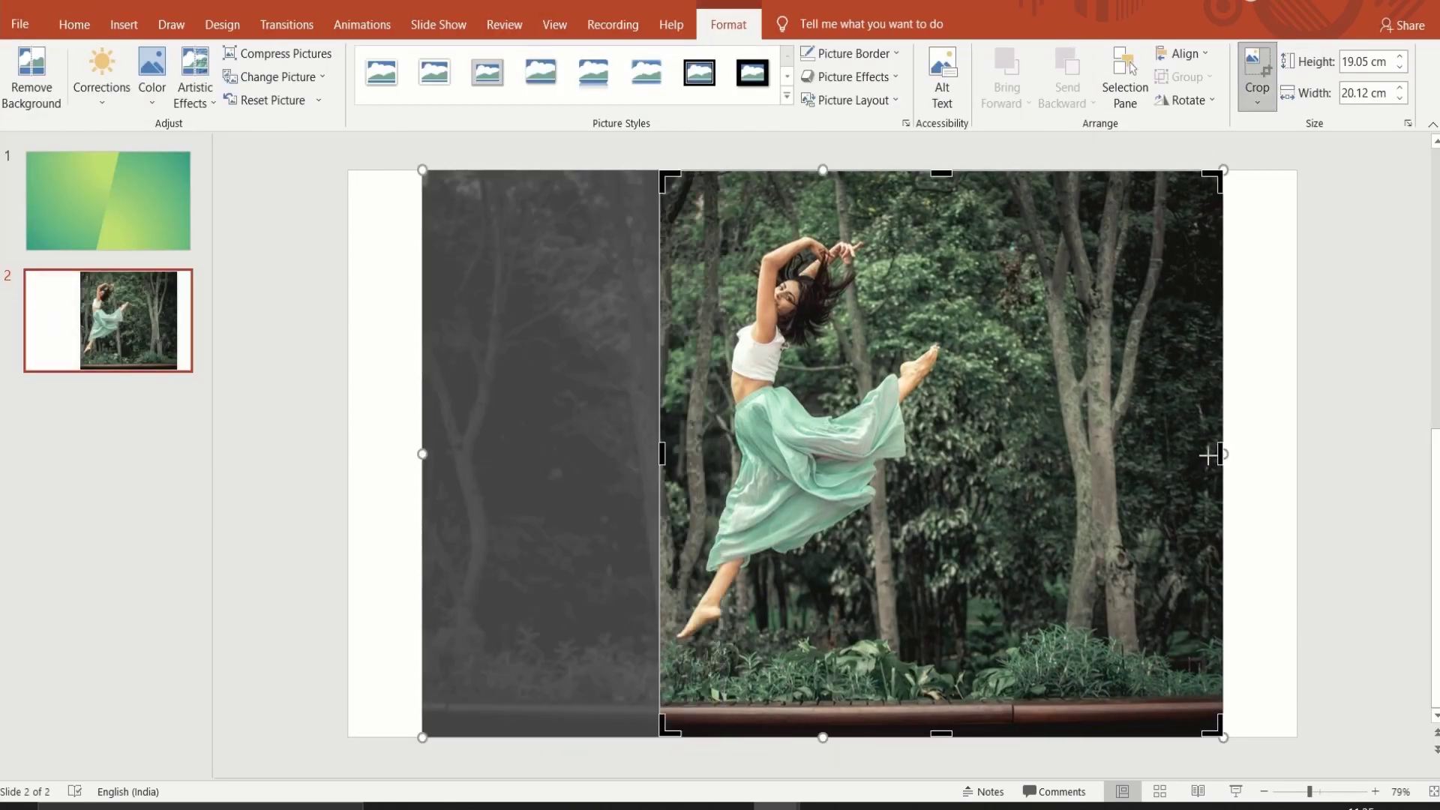
{"action": "left_click_drag", "start_coordinate": [1221, 454], "coordinate": [945, 454]}
{"action": "left_click_drag", "start_coordinate": [802, 172], "coordinate": [802, 218]}
{"action": "left_click_drag", "start_coordinate": [803, 738], "coordinate": [803, 663]}
Step: Remove the photo's background, marking the dancer's hair, face and toes to keep
{"action": "left_click", "coordinate": [23, 78]}
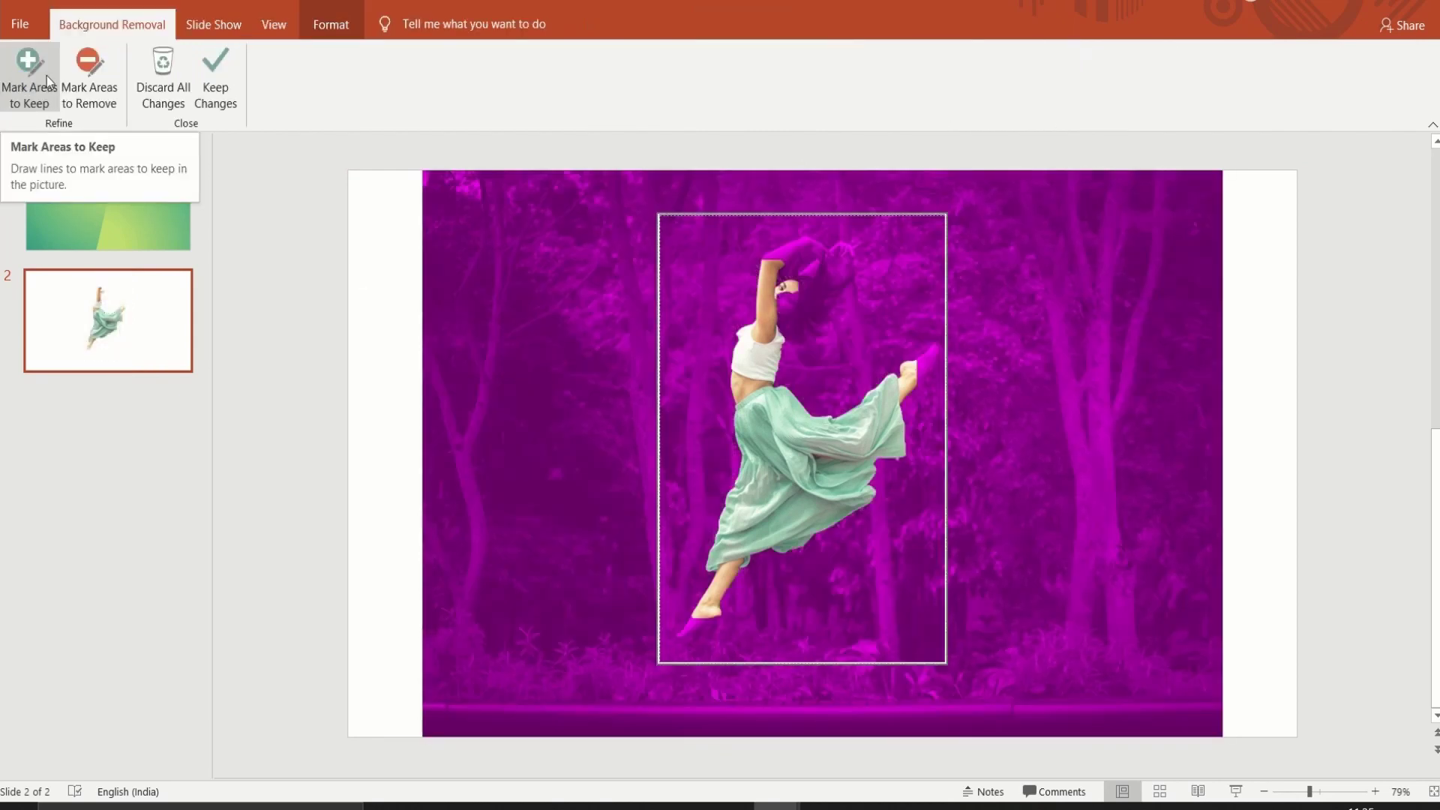
{"action": "left_click", "coordinate": [24, 75]}
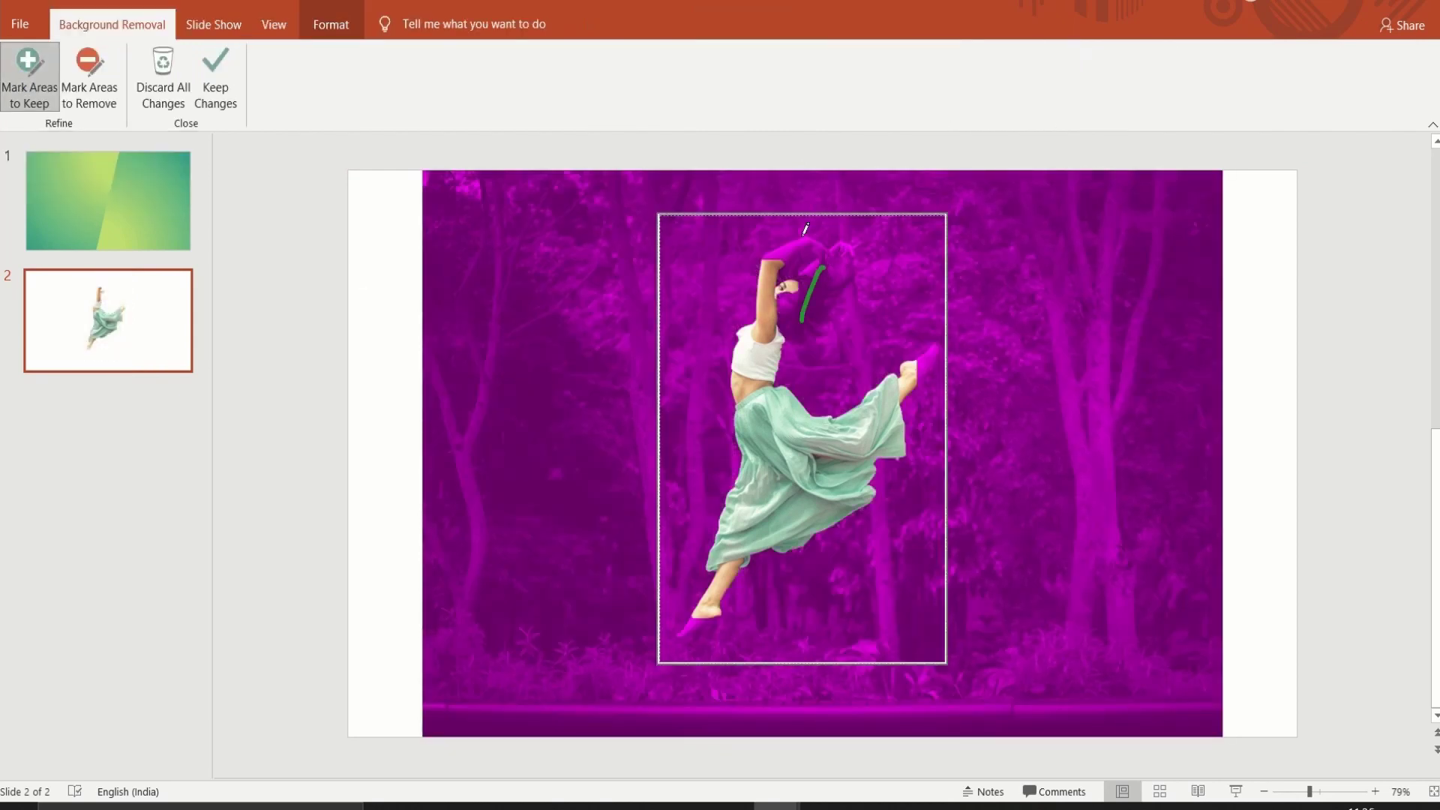
{"action": "left_click_drag", "start_coordinate": [807, 248], "coordinate": [781, 255]}
{"action": "left_click_drag", "start_coordinate": [1310, 792], "coordinate": [1332, 792]}
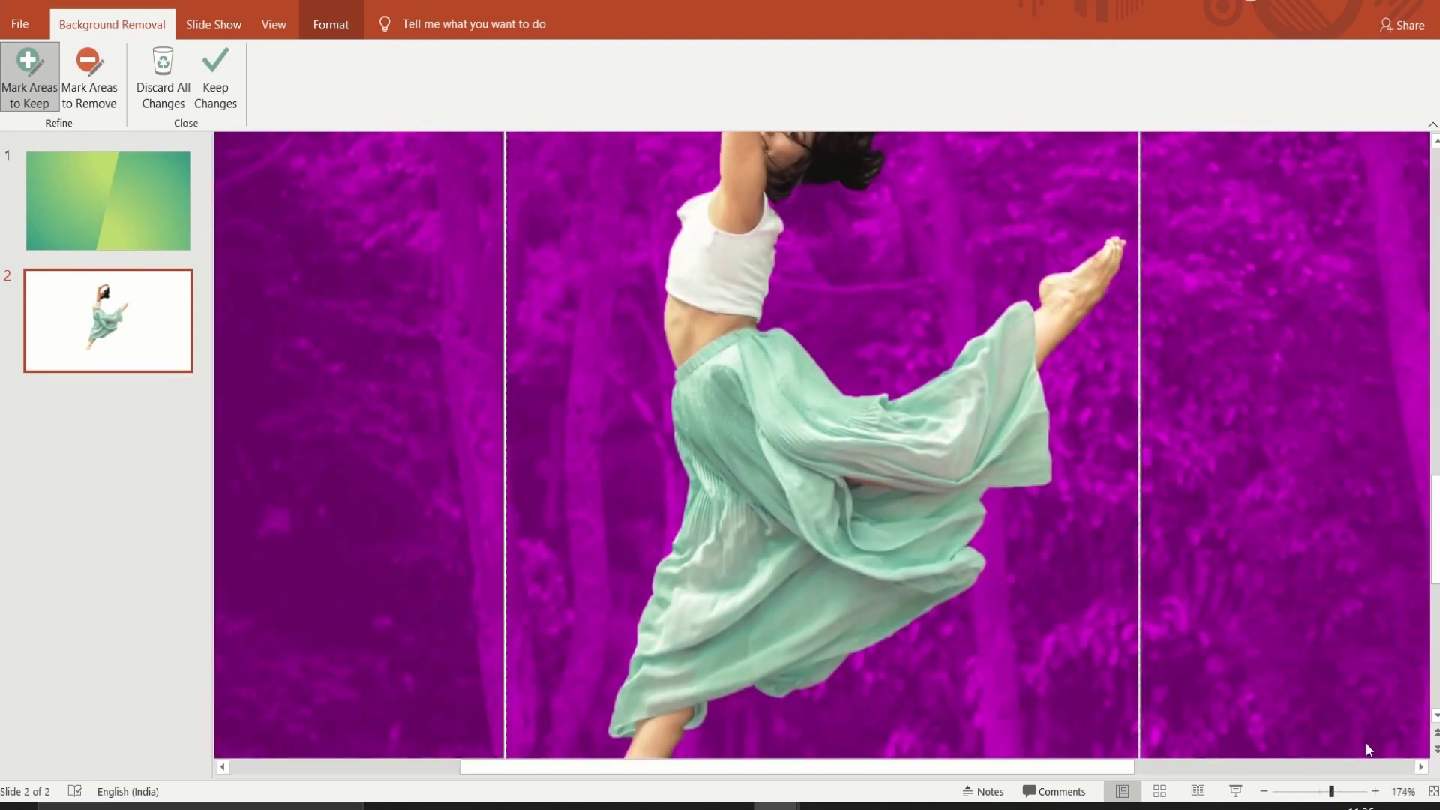
{"action": "scroll", "coordinate": [571, 637], "scroll_direction": "down", "scroll_amount": 3}
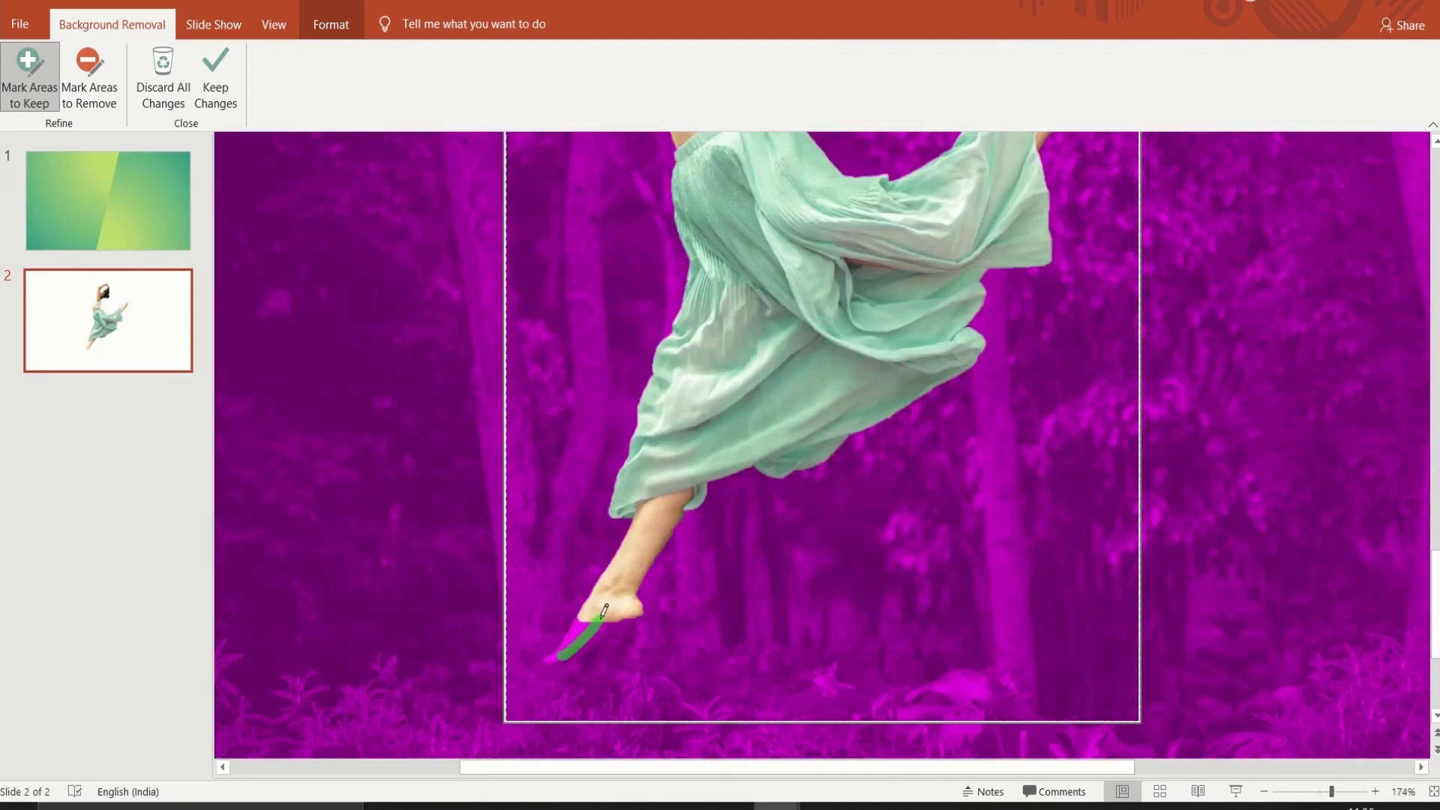
{"action": "left_click_drag", "start_coordinate": [604, 613], "coordinate": [604, 614]}
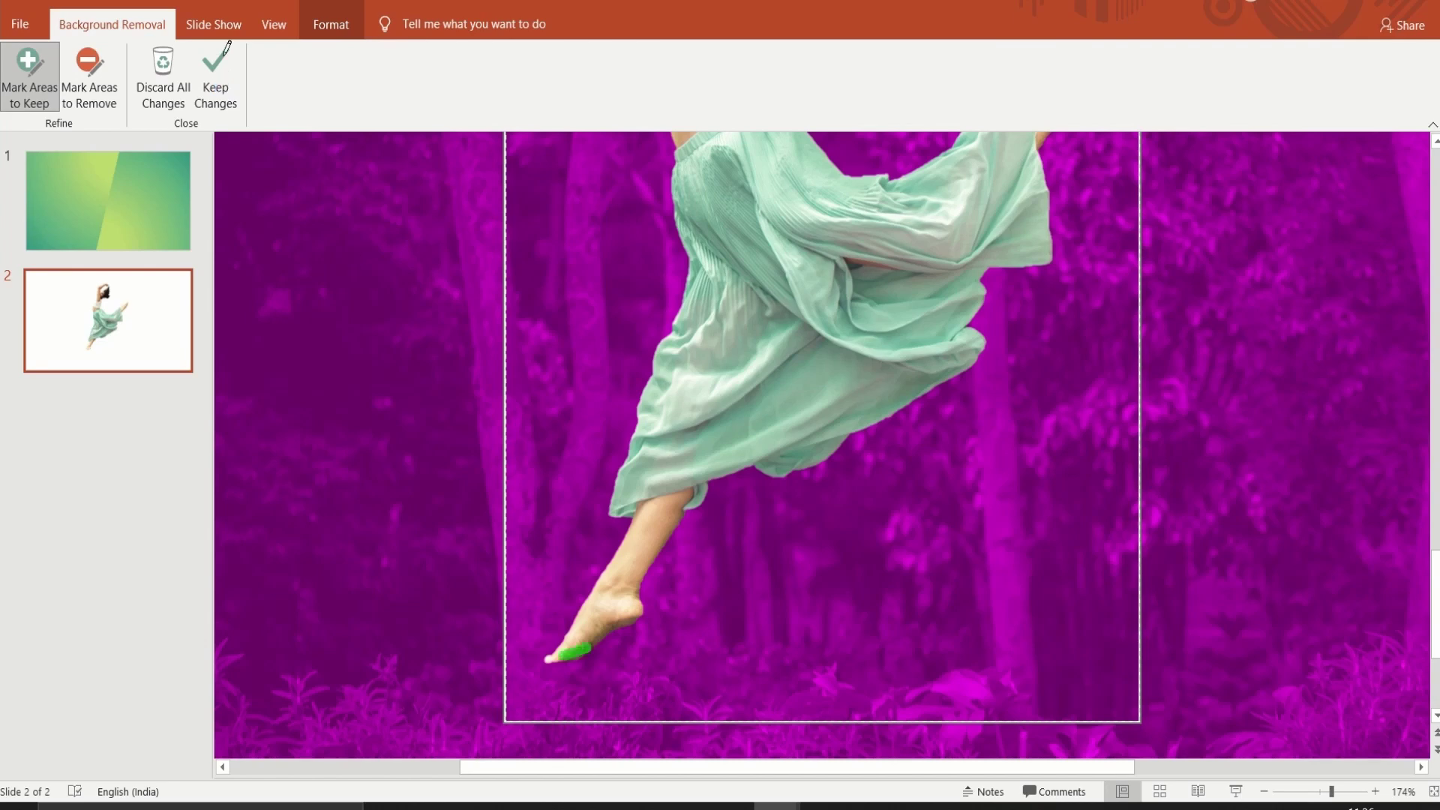
{"action": "key", "text": "Escape"}
Step: Cut the dancer picture from slide 2 and paste it onto slide 1
{"action": "scroll", "coordinate": [964, 699], "scroll_direction": "down", "scroll_amount": 4}
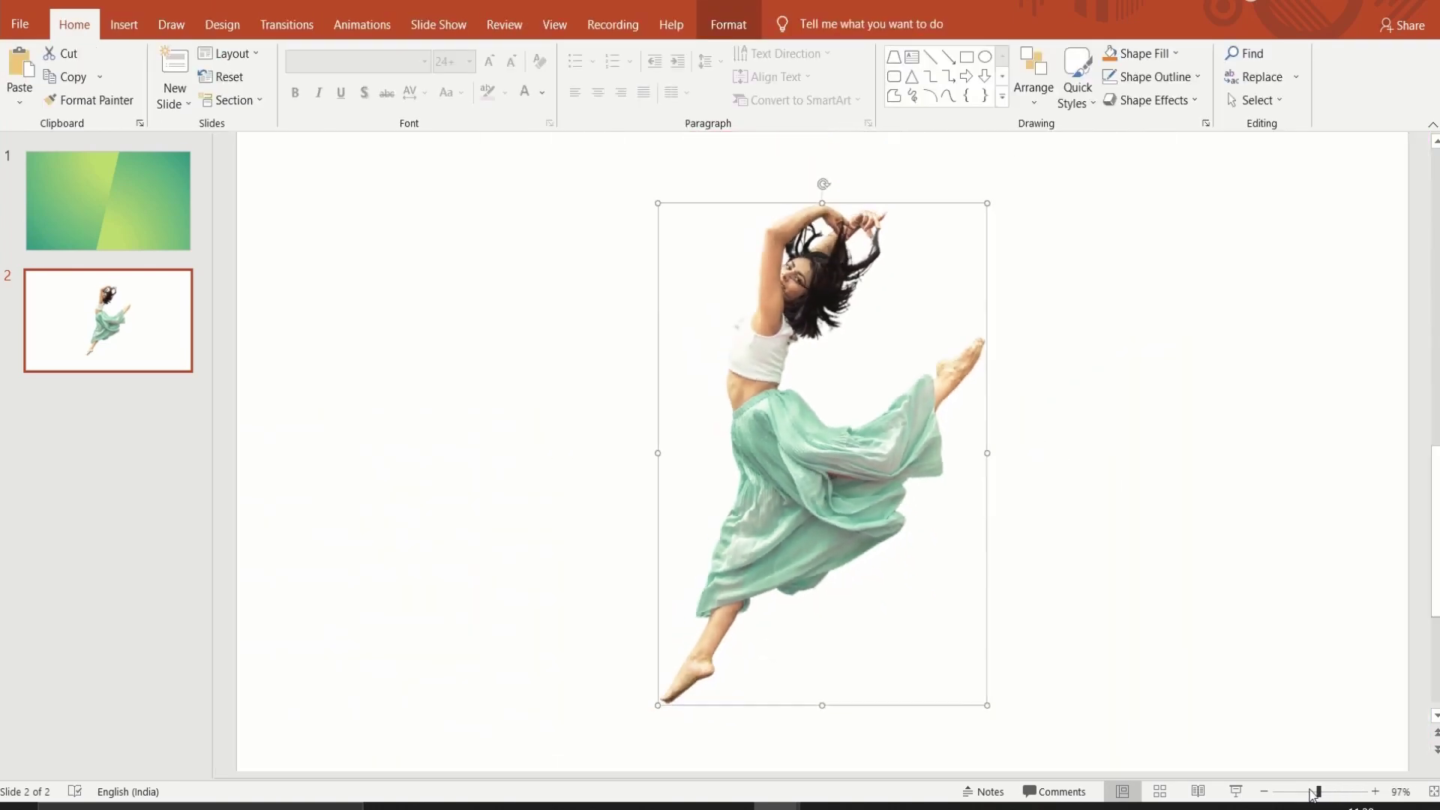
{"action": "right_click", "coordinate": [963, 698]}
{"action": "left_click", "coordinate": [979, 345]}
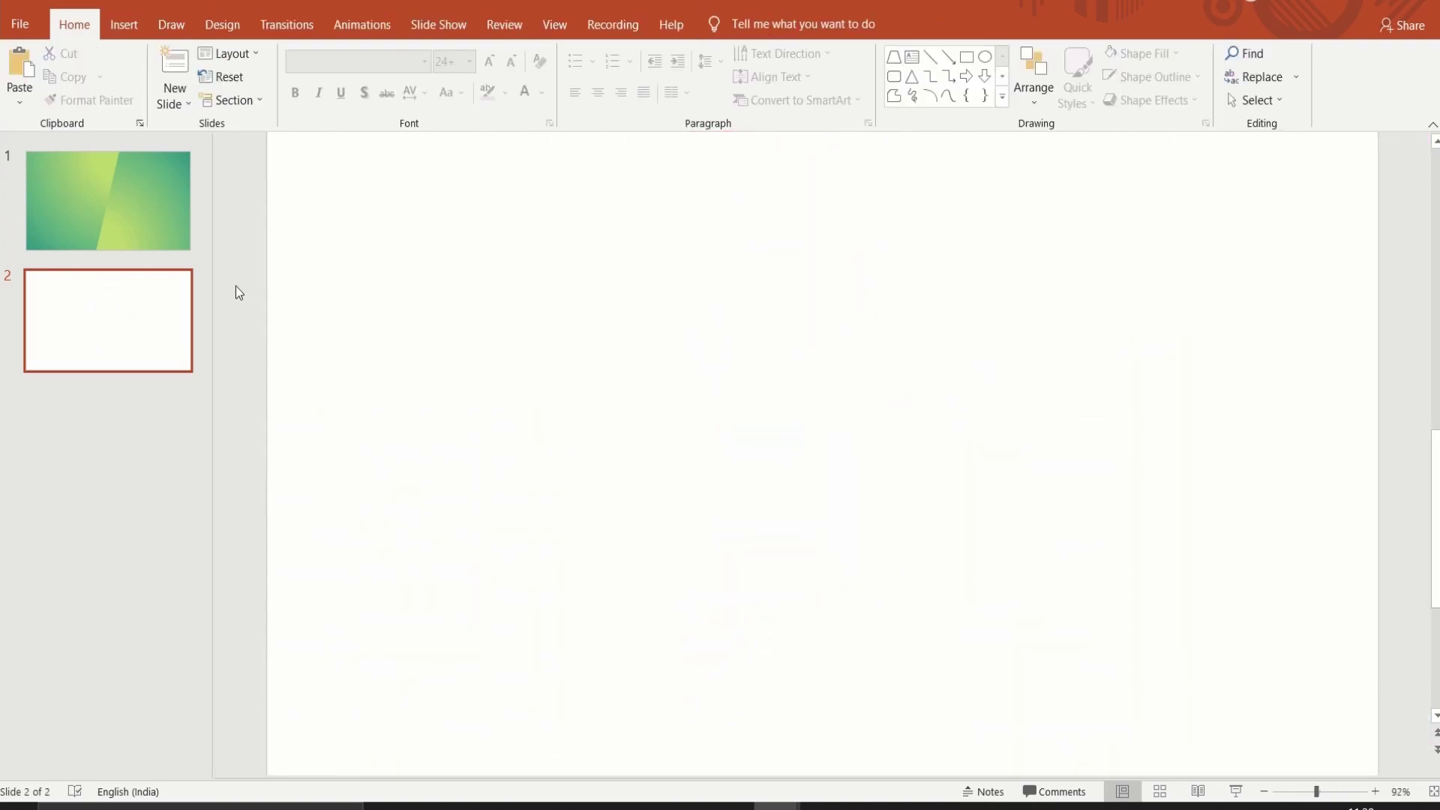
{"action": "left_click", "coordinate": [166, 234]}
{"action": "right_click", "coordinate": [447, 311]}
{"action": "left_click", "coordinate": [481, 400]}
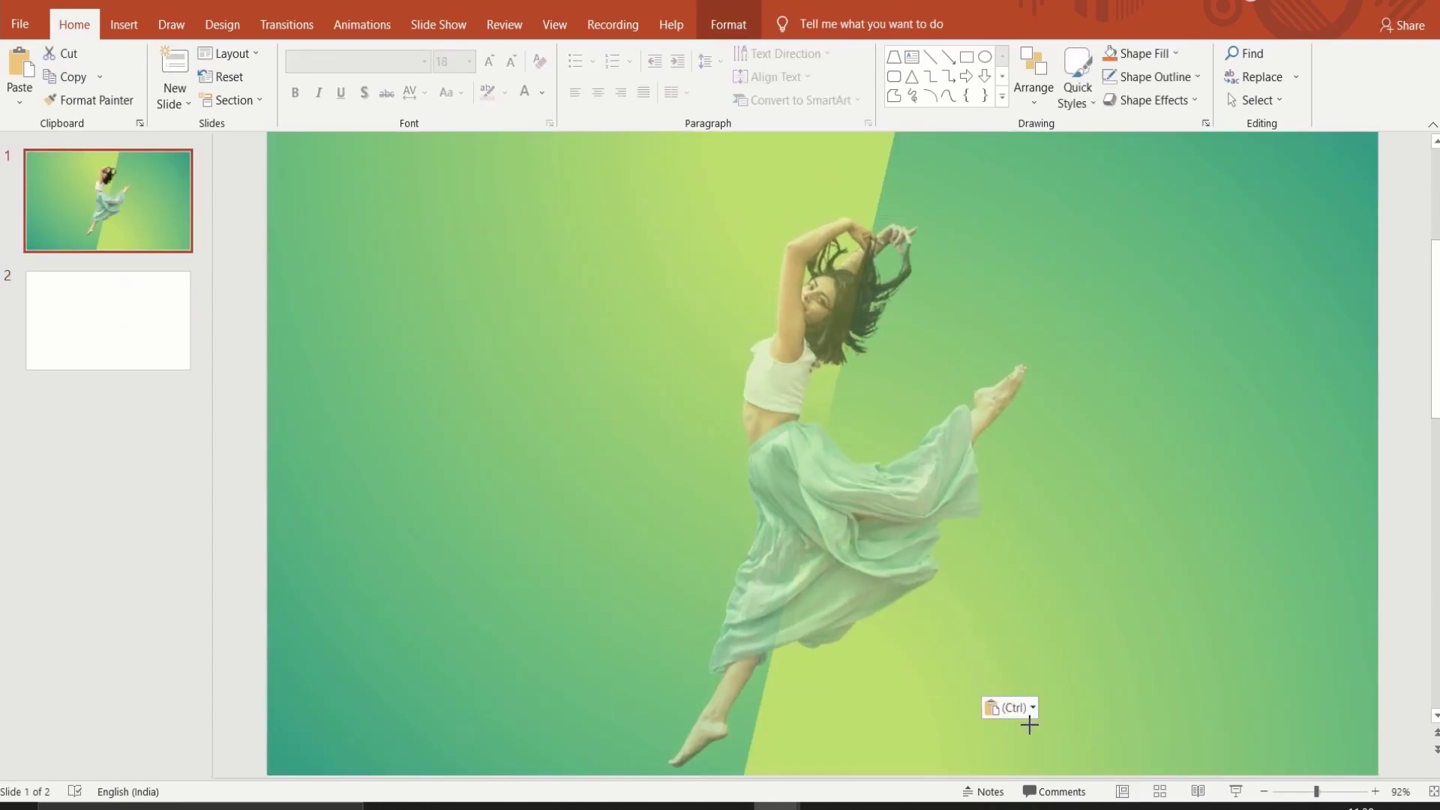
Step: Enlarge the dancer and nudge her upward so she spans most of the slide height
{"action": "left_click_drag", "start_coordinate": [978, 693], "coordinate": [1029, 768]}
{"action": "left_click_drag", "start_coordinate": [892, 585], "coordinate": [887, 559]}
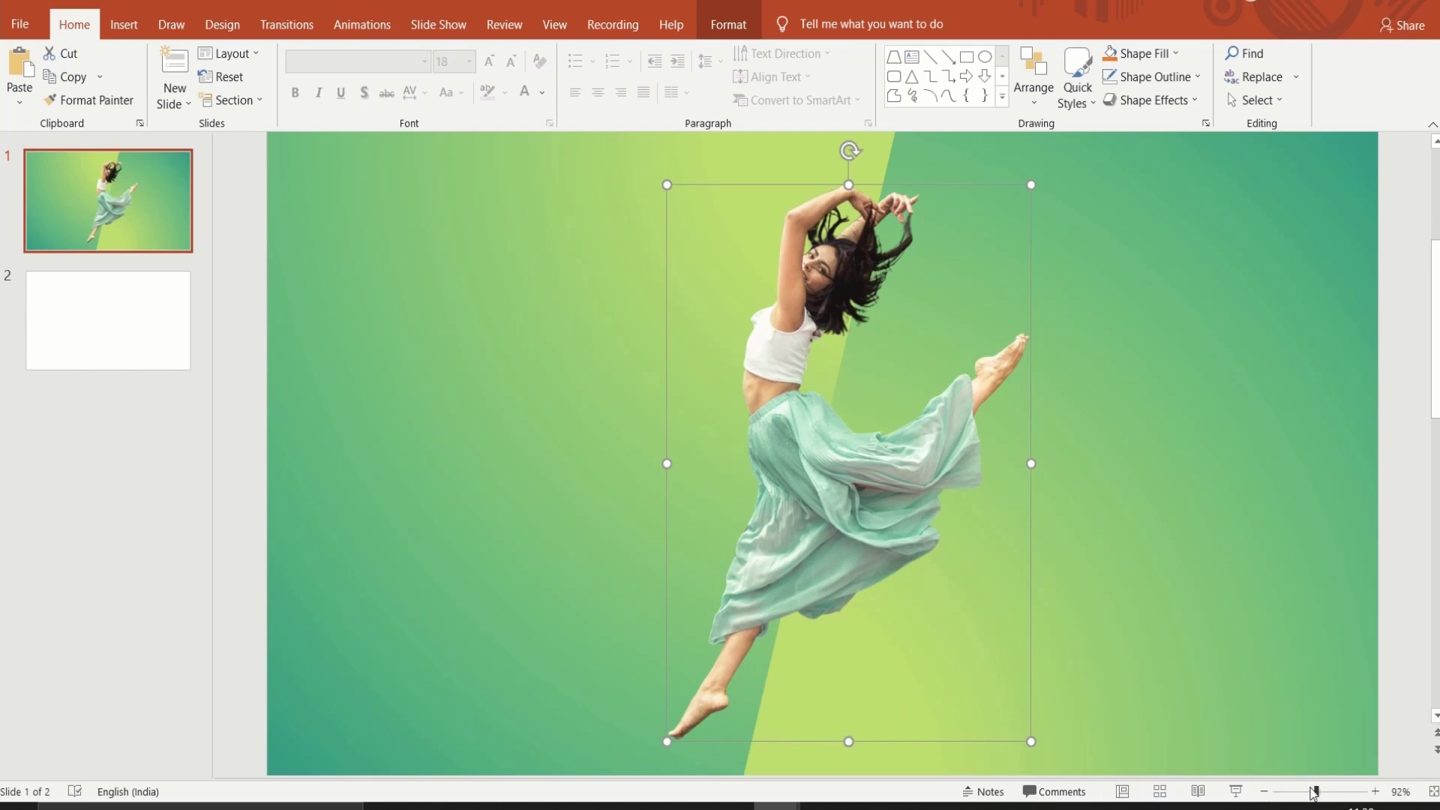
{"action": "left_click_drag", "start_coordinate": [1316, 791], "coordinate": [1311, 792]}
{"action": "left_click_drag", "start_coordinate": [1007, 705], "coordinate": [1022, 732]}
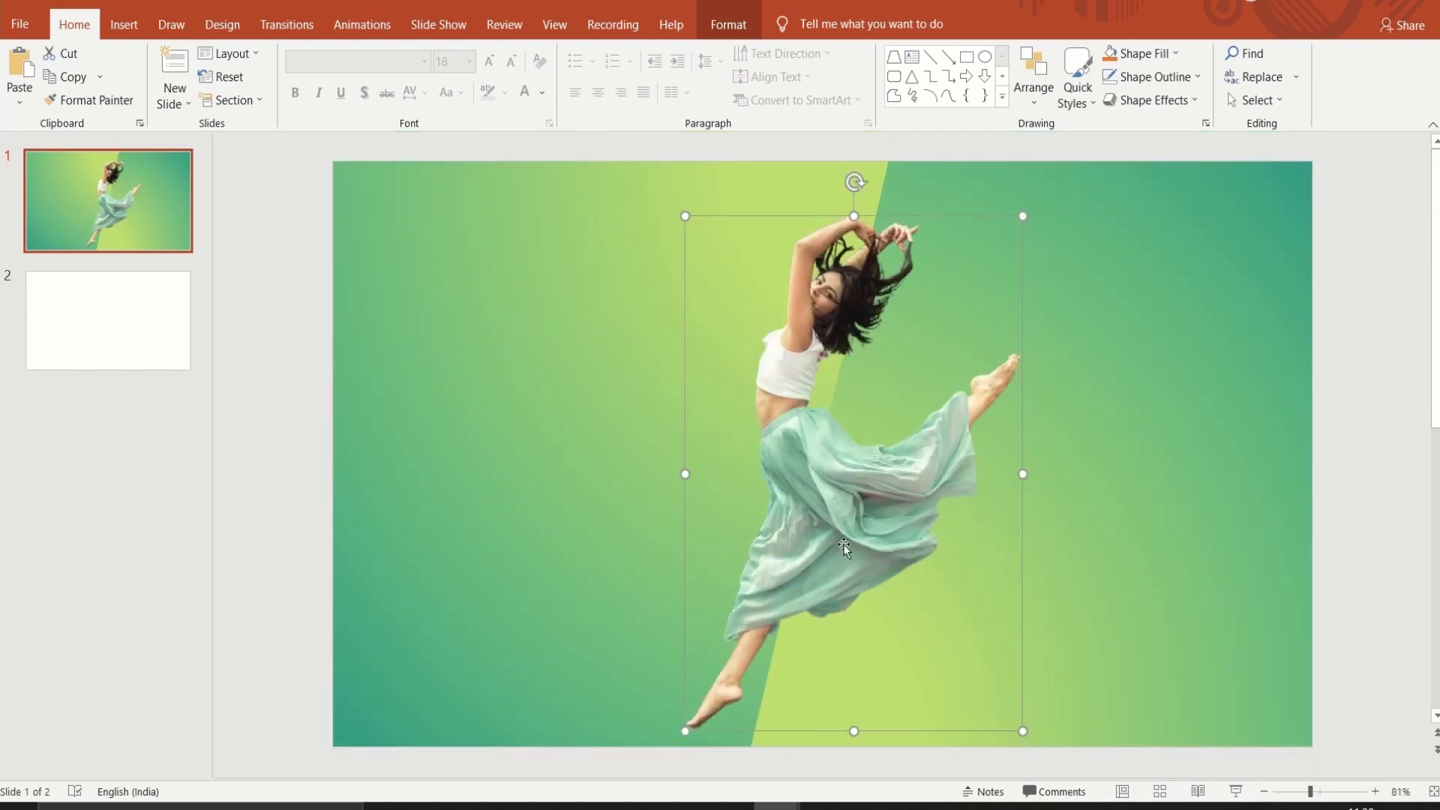
{"action": "left_click_drag", "start_coordinate": [843, 543], "coordinate": [843, 533]}
Step: Add a text box with the letter D in white Adobe Heiti Std R at size 166
{"action": "left_click", "coordinate": [912, 58]}
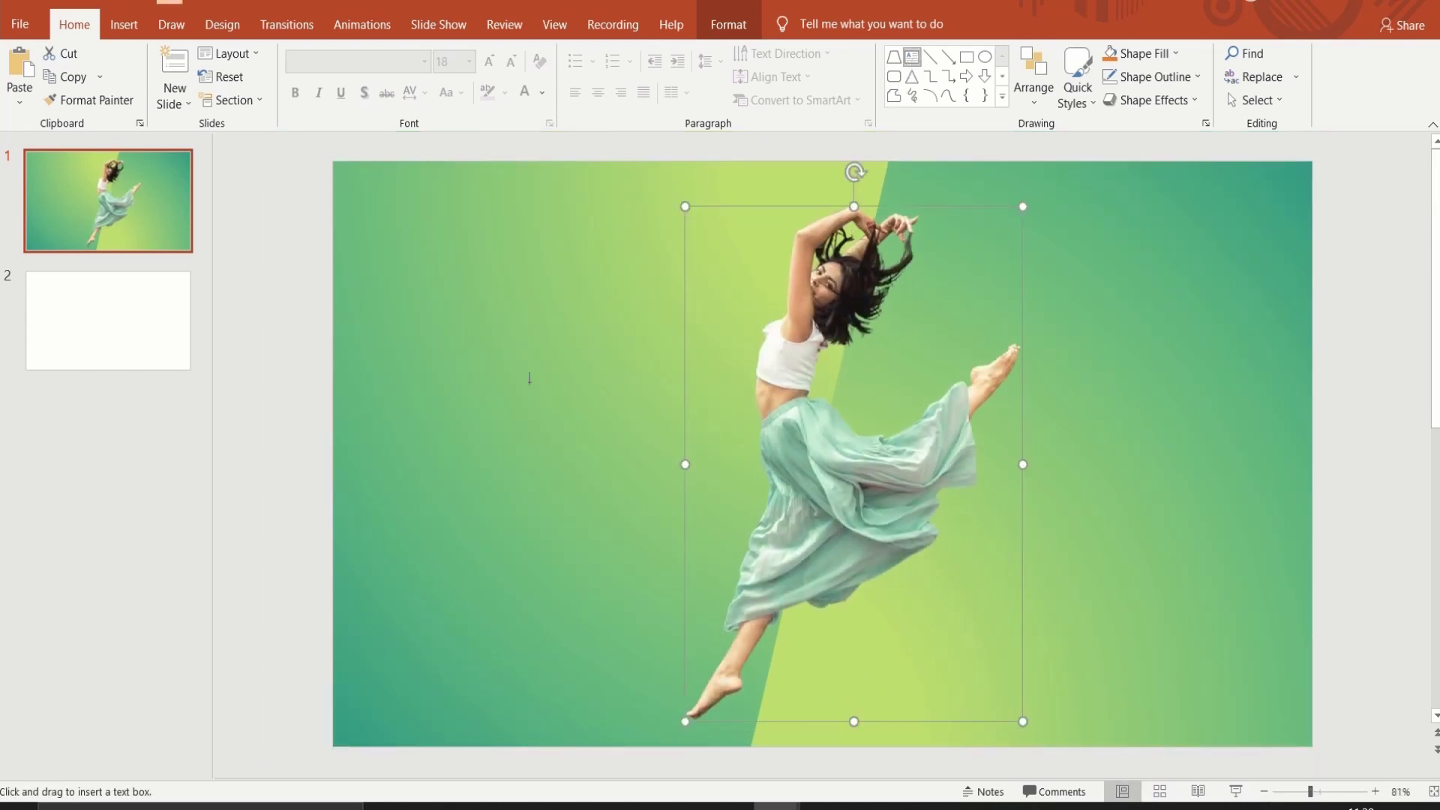
{"action": "left_click_drag", "start_coordinate": [489, 393], "coordinate": [603, 527]}
{"action": "type", "text": "D"}
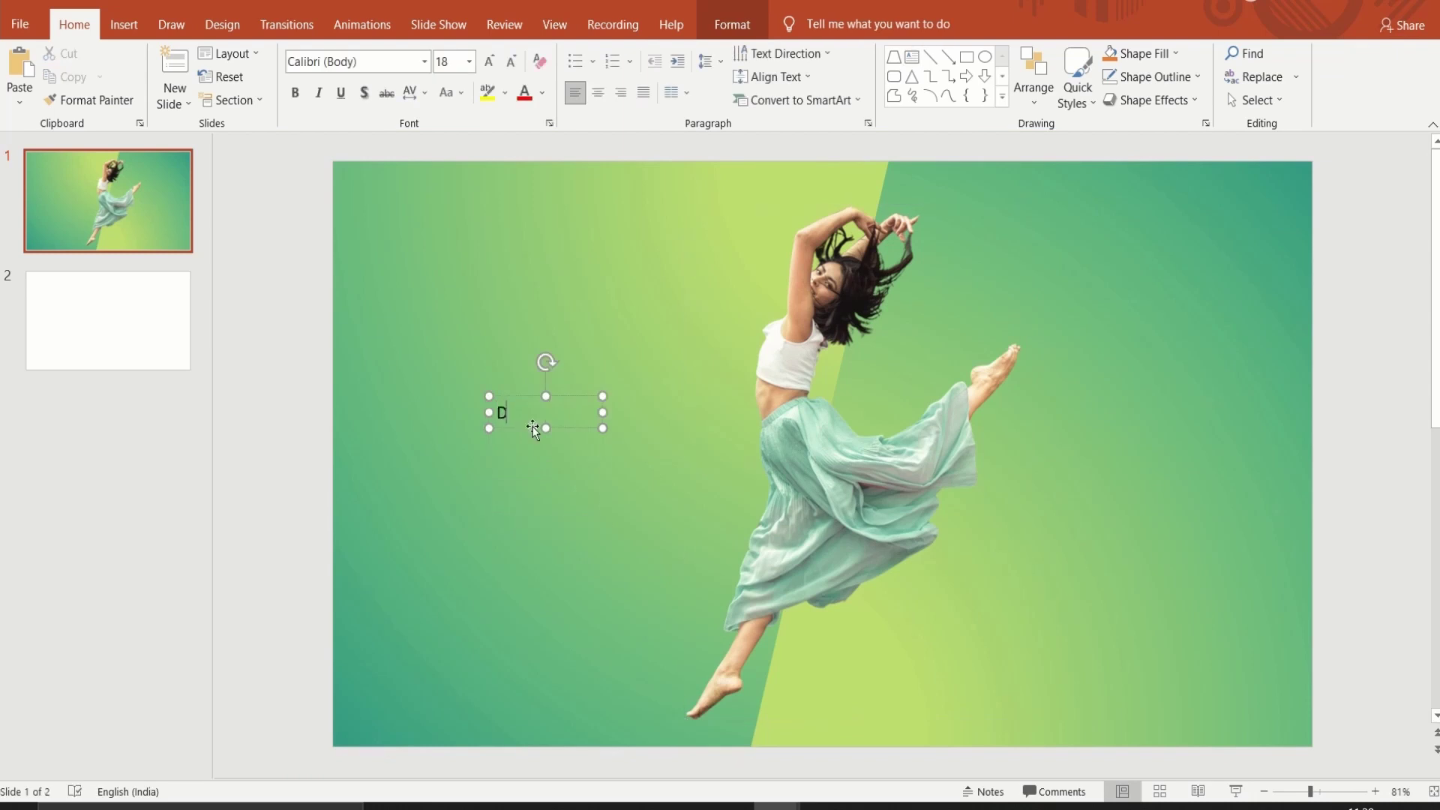
{"action": "left_click_drag", "start_coordinate": [603, 412], "coordinate": [531, 413]}
{"action": "left_click", "coordinate": [460, 61]}
{"action": "type", "text": "115"}
{"action": "key", "text": "Return"}
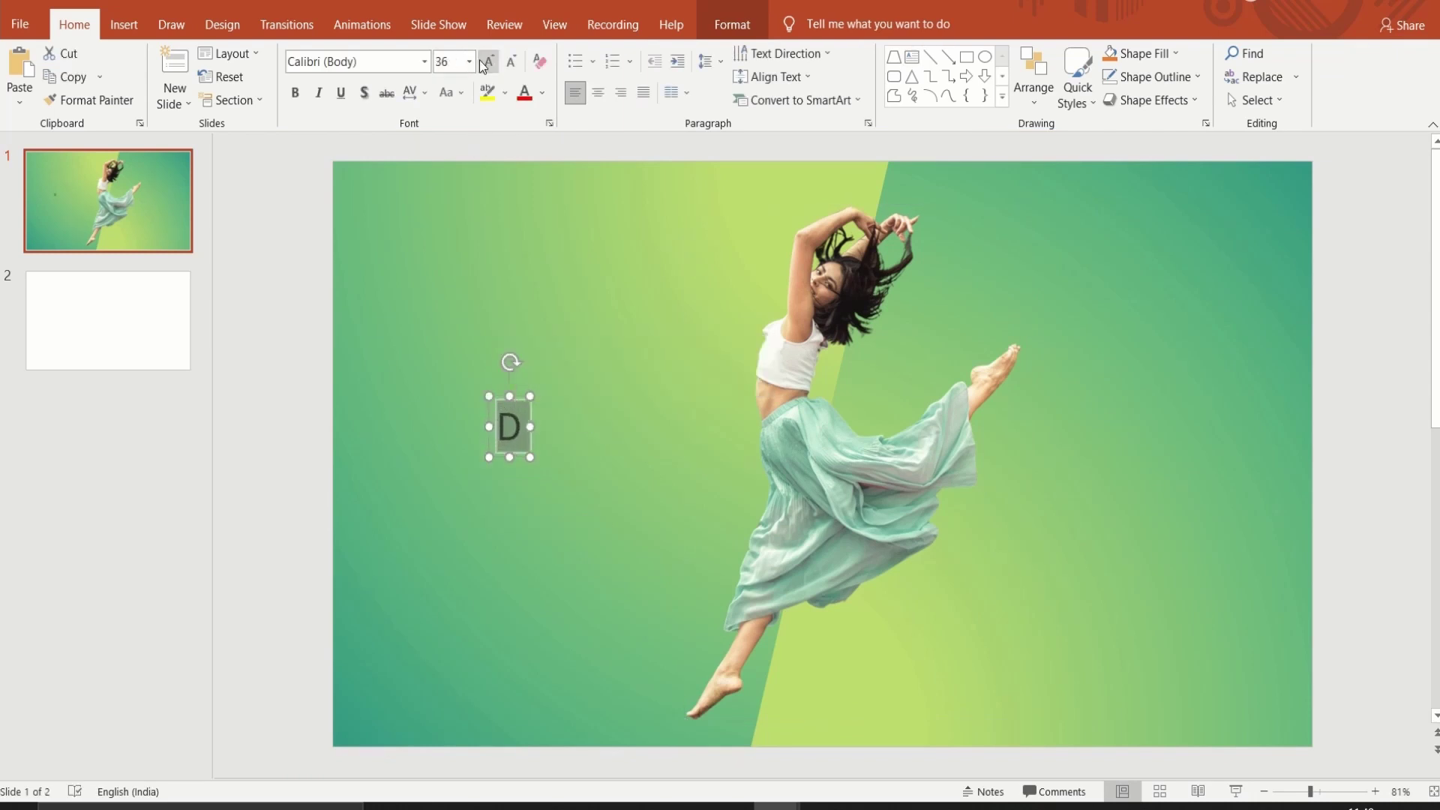
{"action": "left_click", "coordinate": [424, 61]}
{"action": "left_click", "coordinate": [361, 206]}
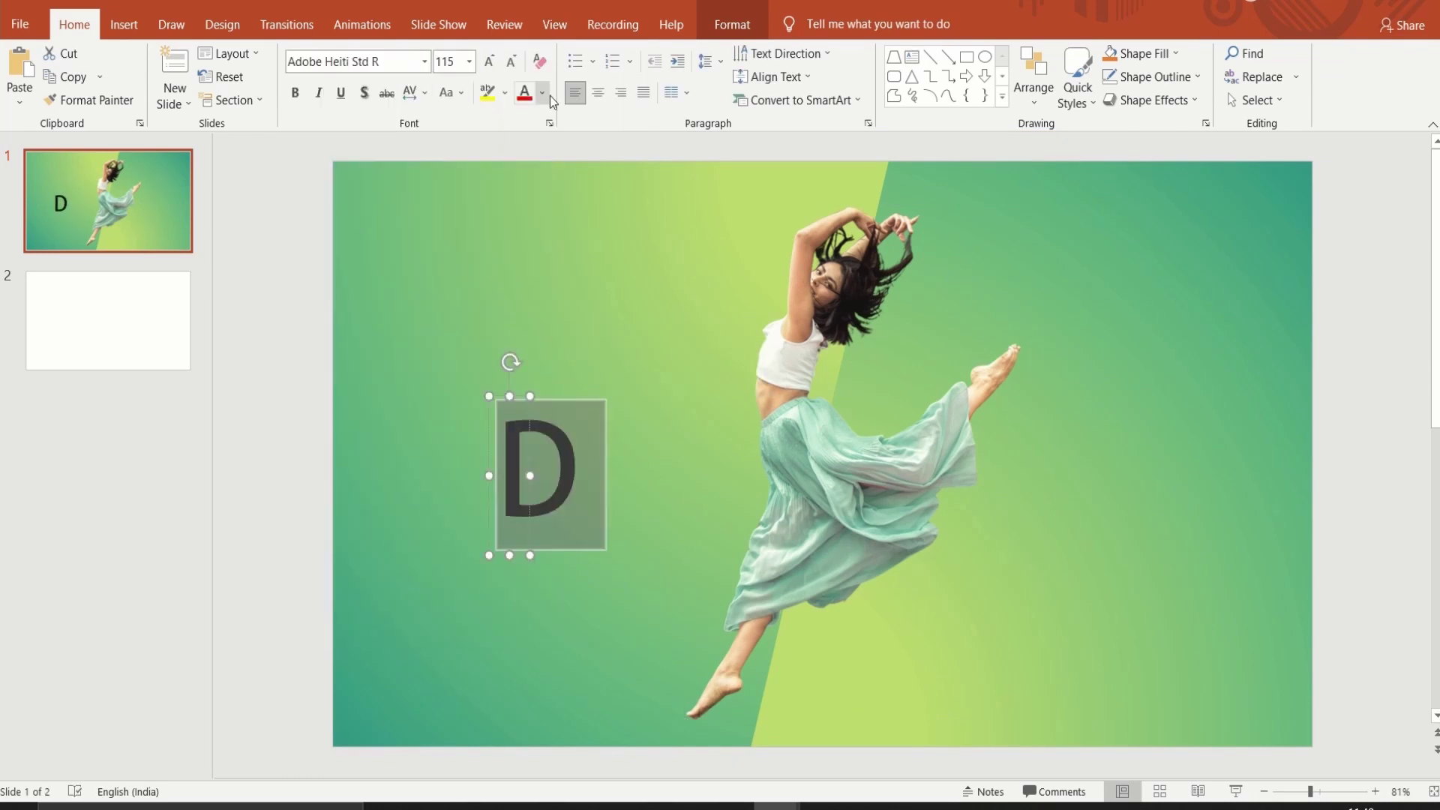
{"action": "left_click", "coordinate": [542, 93]}
{"action": "left_click", "coordinate": [534, 180]}
{"action": "left_click", "coordinate": [489, 61]}
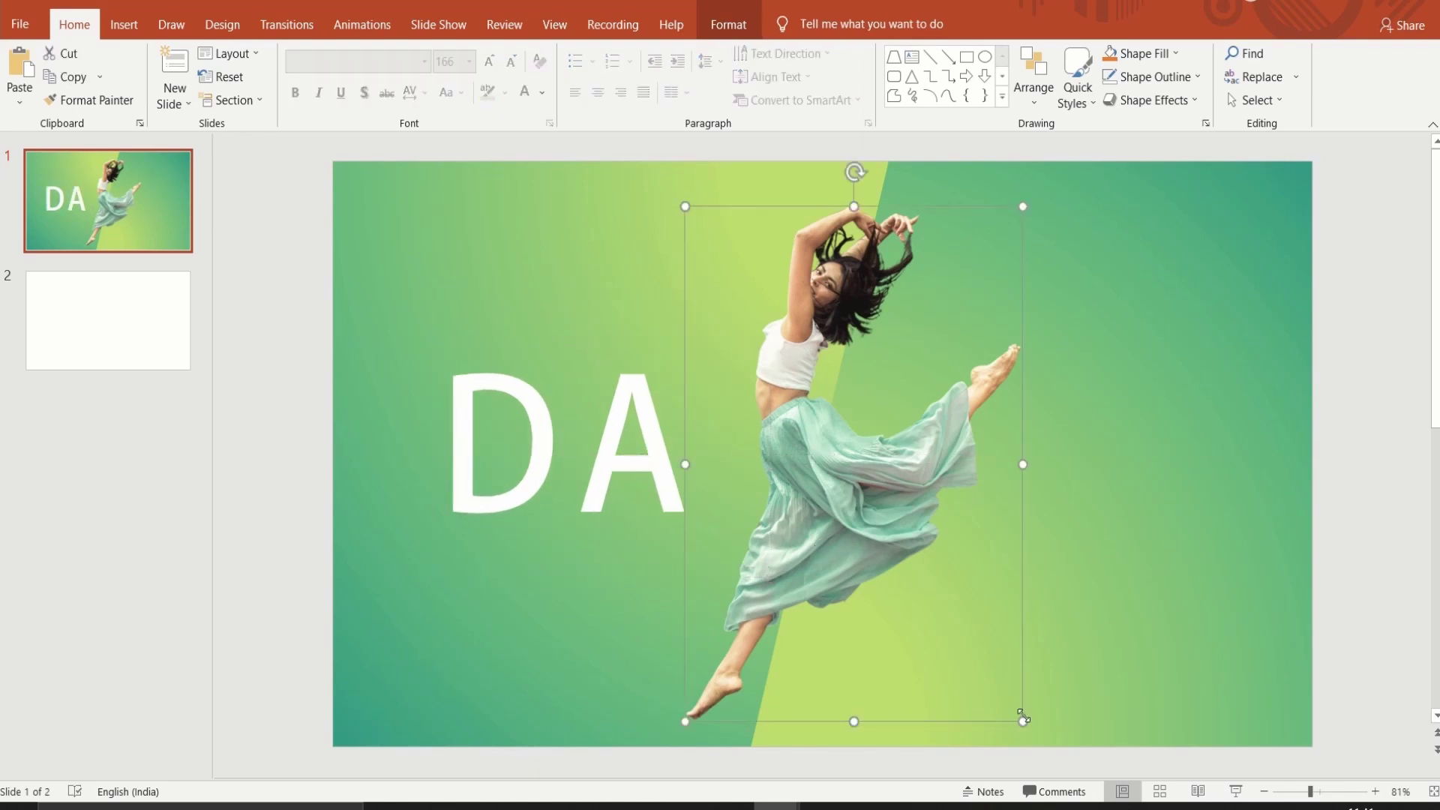
Step: Adjust the dancer, then copy the letter rightward, retyping the copies as N, C and E
{"action": "left_click_drag", "start_coordinate": [1023, 722], "coordinate": [1026, 746]}
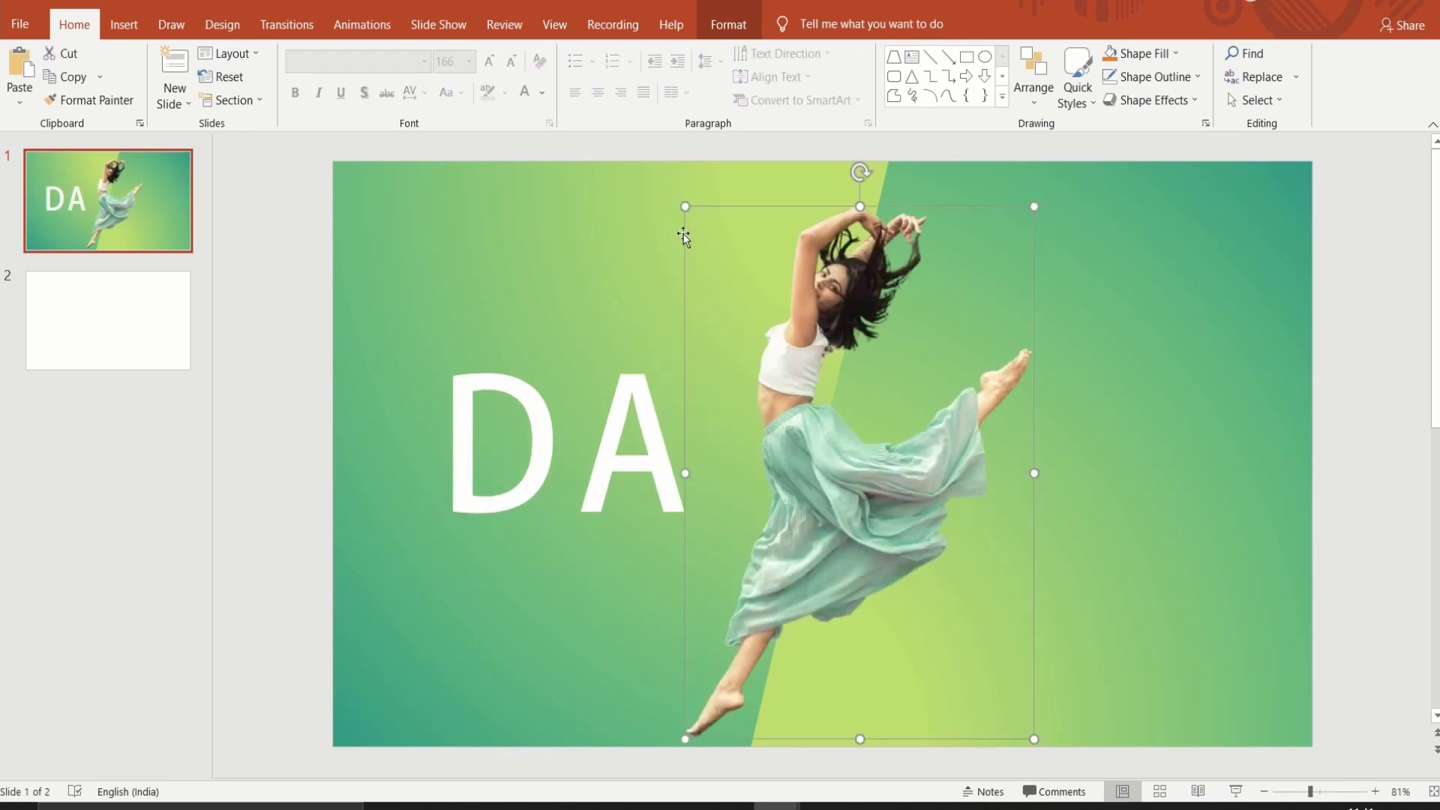
{"action": "left_click_drag", "start_coordinate": [685, 235], "coordinate": [681, 222]}
{"action": "left_click", "coordinate": [638, 465]}
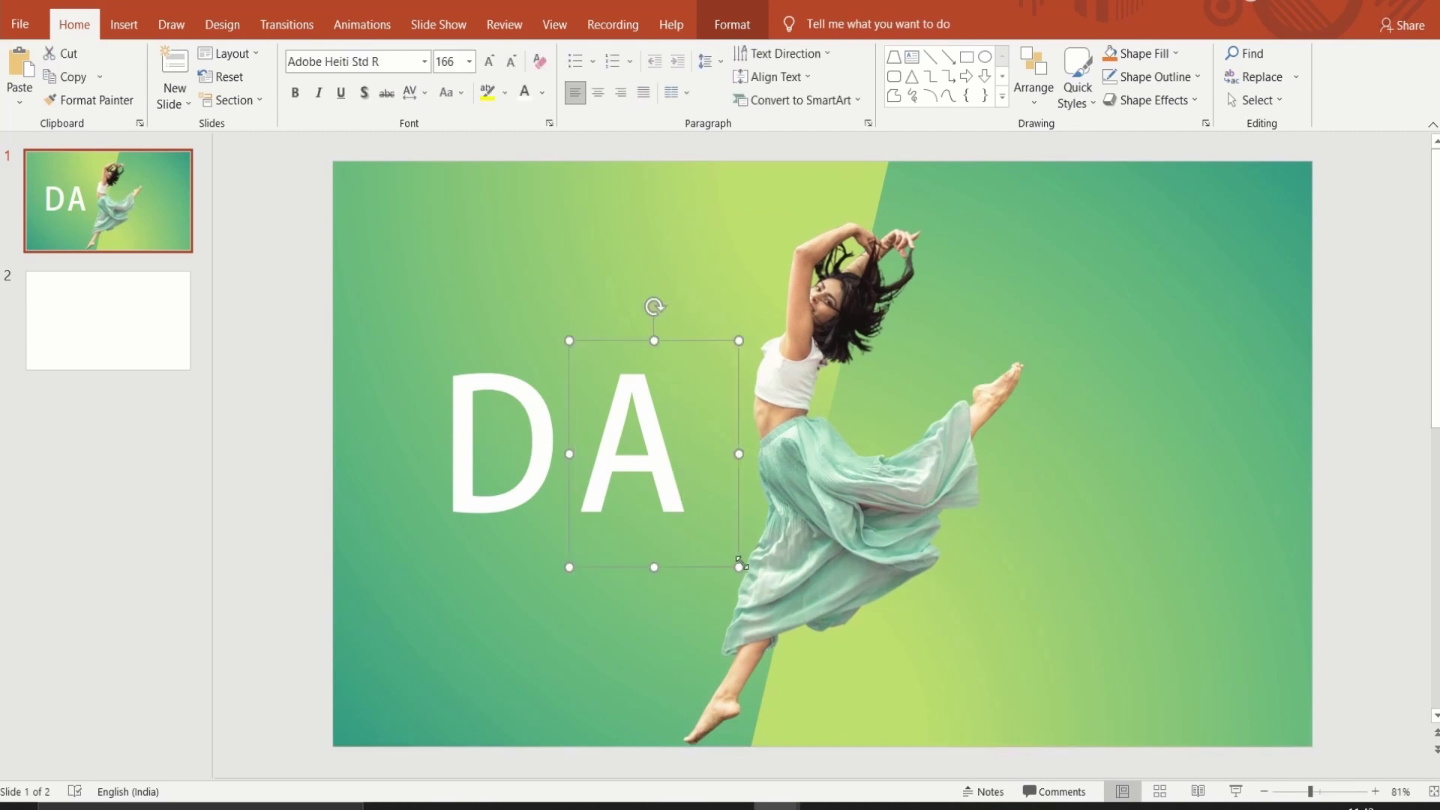
{"action": "left_click_drag", "start_coordinate": [697, 569], "coordinate": [802, 570]}
{"action": "type", "text": "N"}
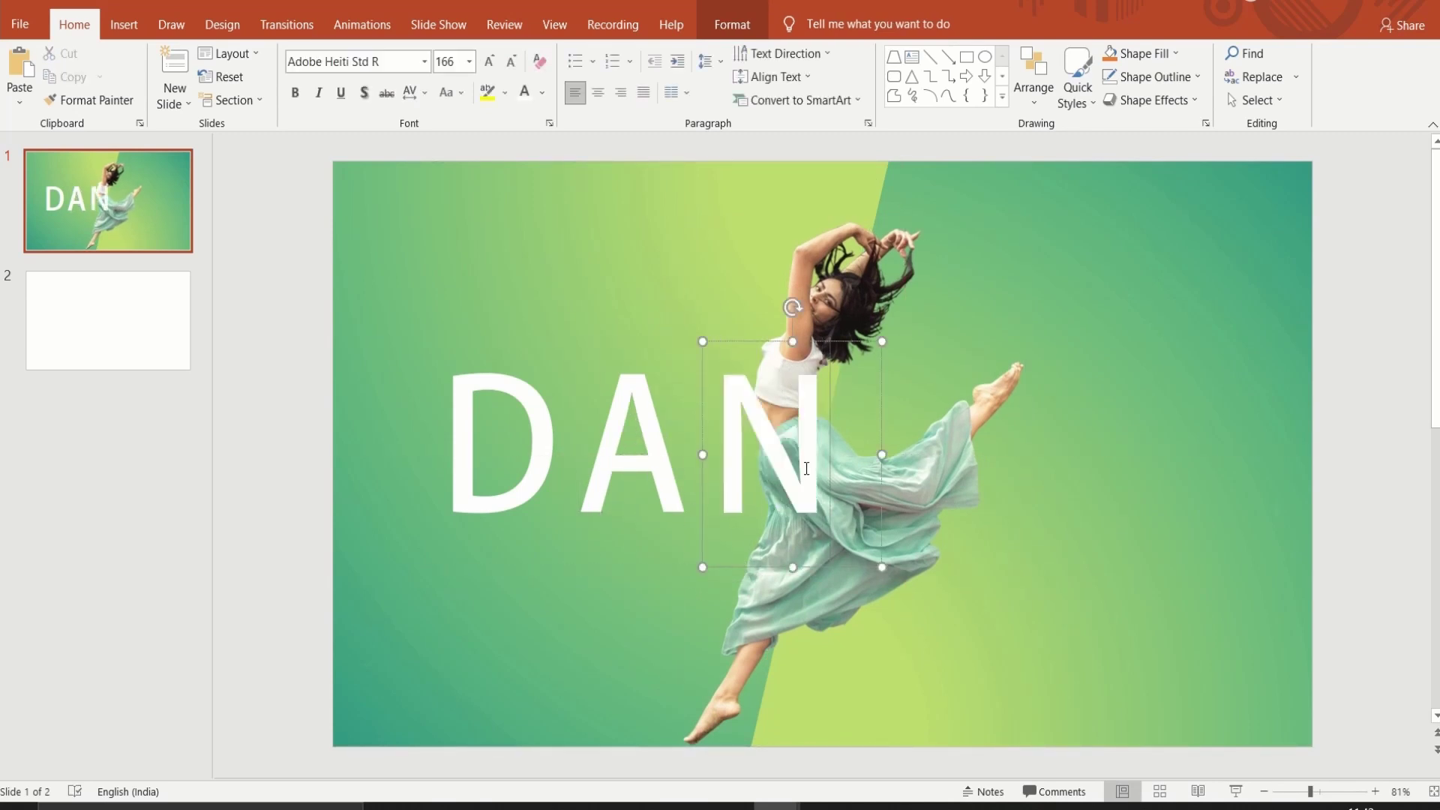
{"action": "left_click_drag", "start_coordinate": [821, 471], "coordinate": [956, 471]}
{"action": "type", "text": "C"}
{"action": "left_click_drag", "start_coordinate": [1019, 567], "coordinate": [1148, 567]}
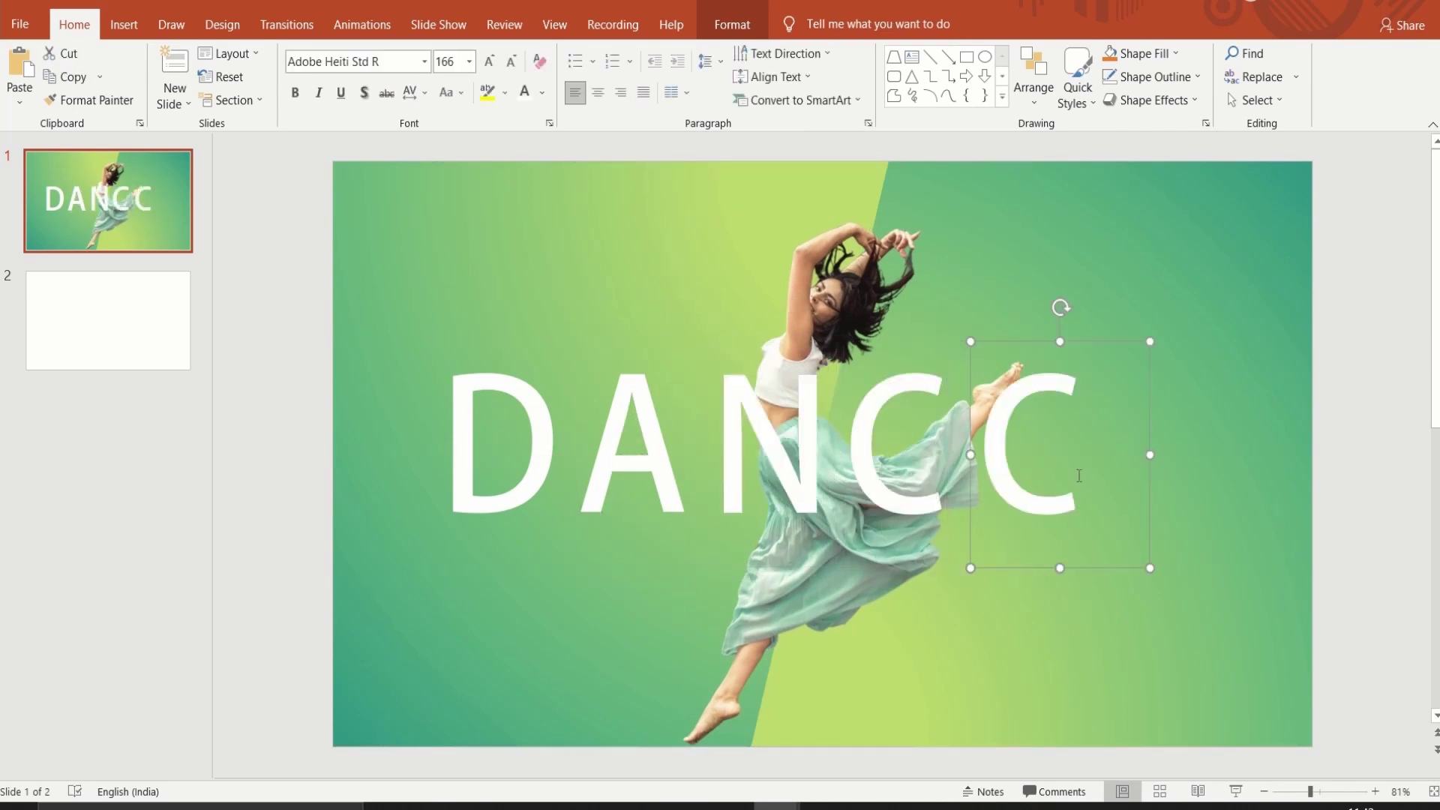
{"action": "type", "text": "E"}
Step: Shift the D, A, C and E letters to space DANCE evenly
{"action": "left_click", "coordinate": [966, 551]}
{"action": "left_click", "coordinate": [1035, 564]}
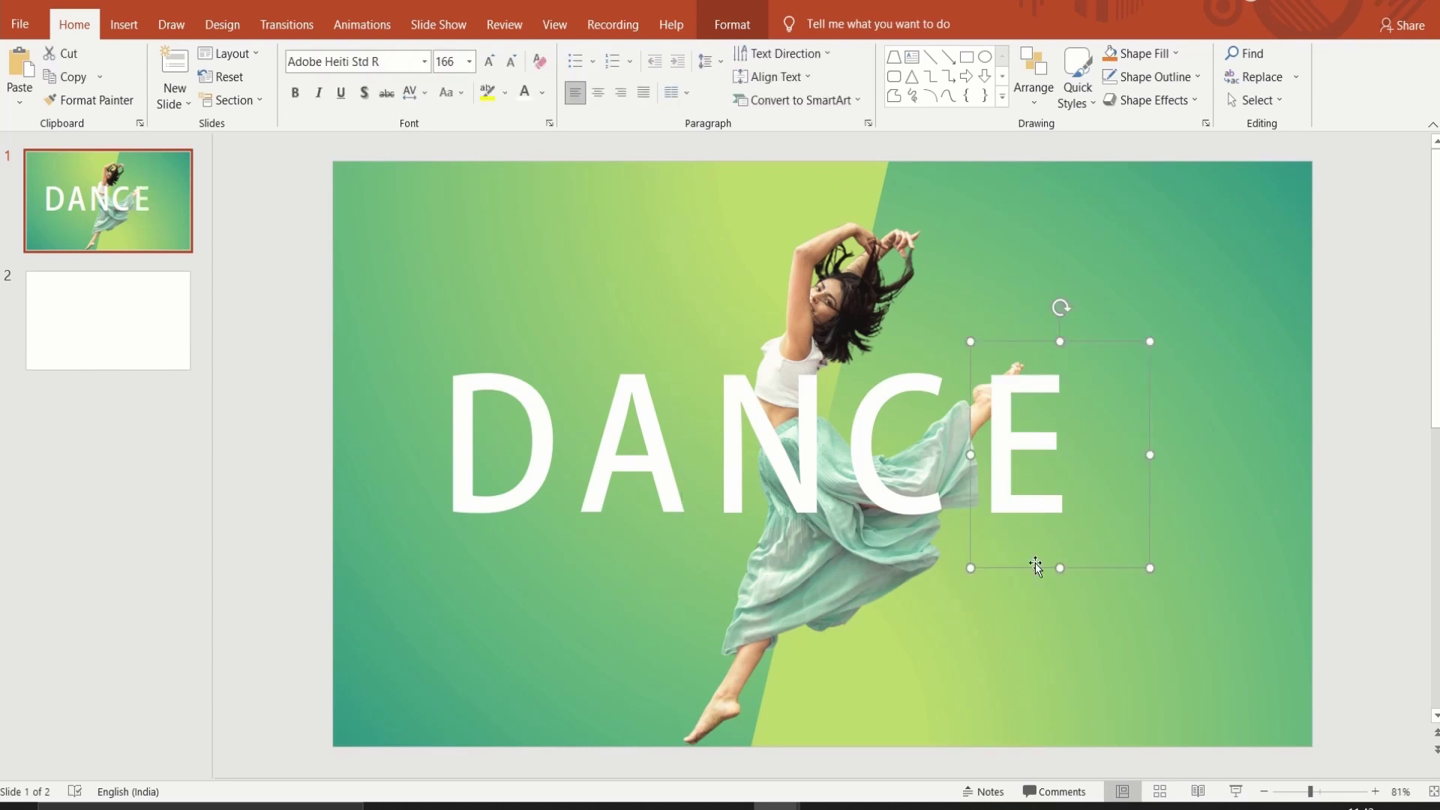
{"action": "left_click_drag", "start_coordinate": [1035, 564], "coordinate": [1069, 564]}
{"action": "left_click_drag", "start_coordinate": [930, 569], "coordinate": [927, 570]}
{"action": "left_click", "coordinate": [741, 526]}
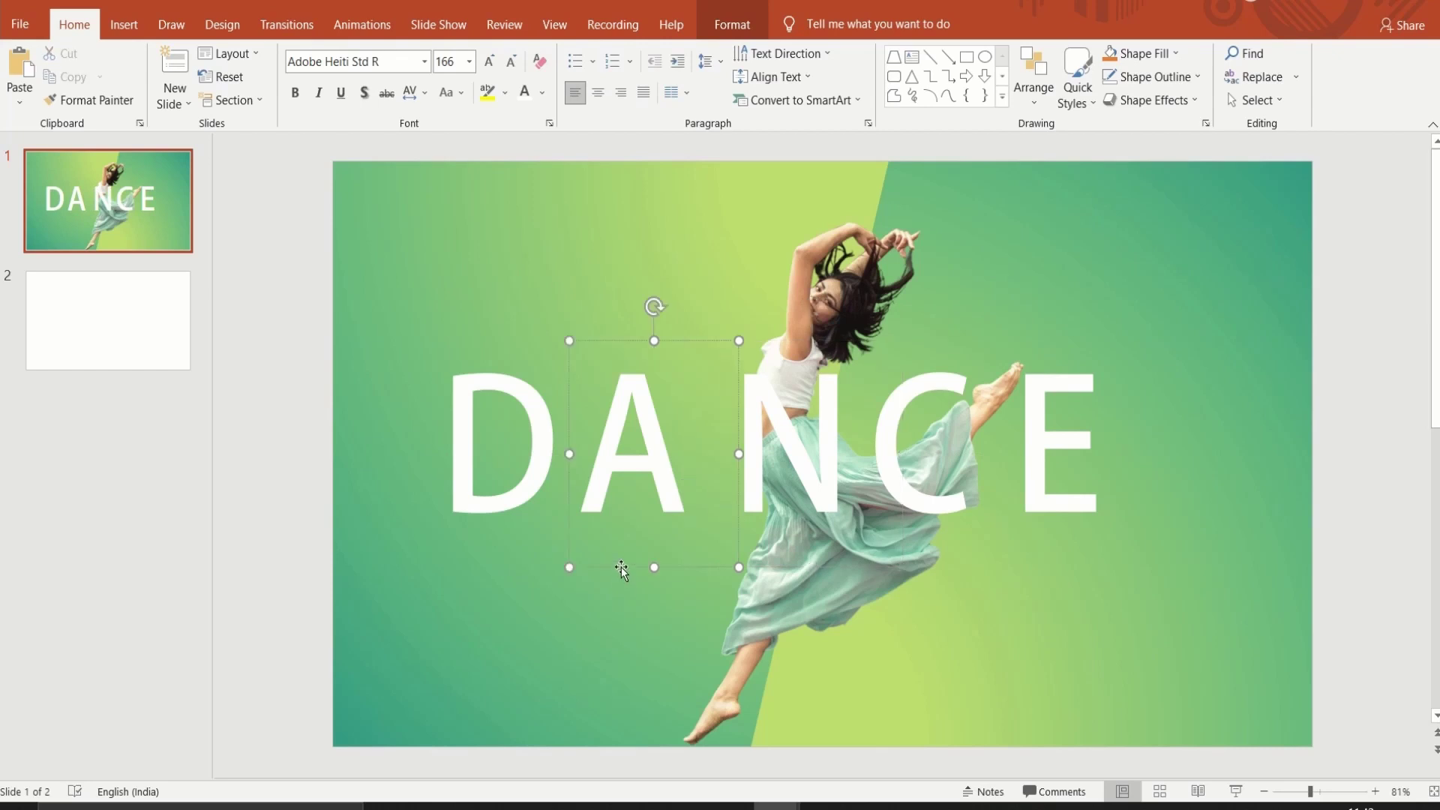
{"action": "left_click_drag", "start_coordinate": [621, 568], "coordinate": [634, 567]}
{"action": "left_click_drag", "start_coordinate": [491, 567], "coordinate": [502, 567]}
{"action": "left_click", "coordinate": [881, 563]}
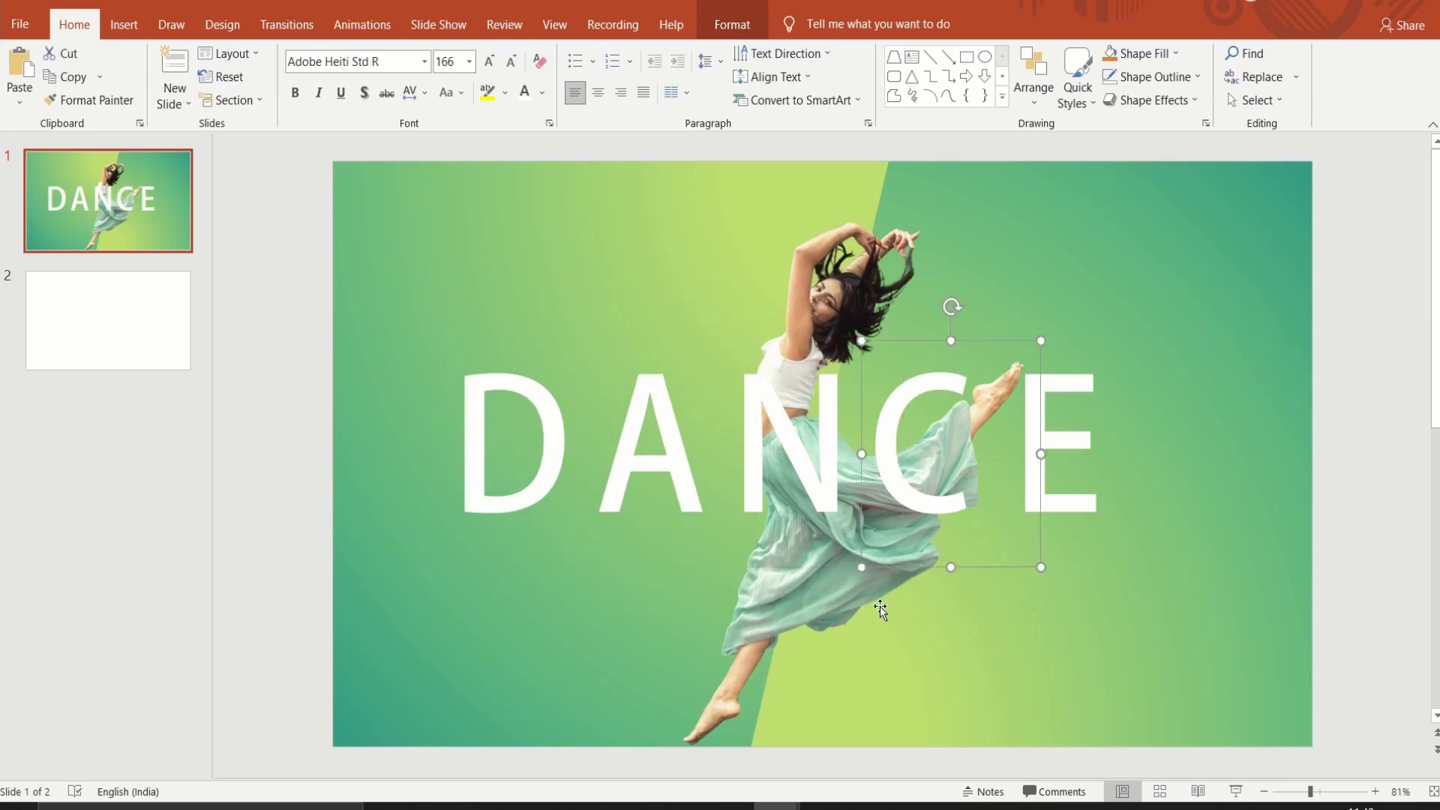
{"action": "scroll", "coordinate": [1133, 465], "scroll_direction": "up", "scroll_amount": 6}
Step: Draw a thin vertical bar under the N and fill it solid white with 0% transparency
{"action": "left_click", "coordinate": [967, 56]}
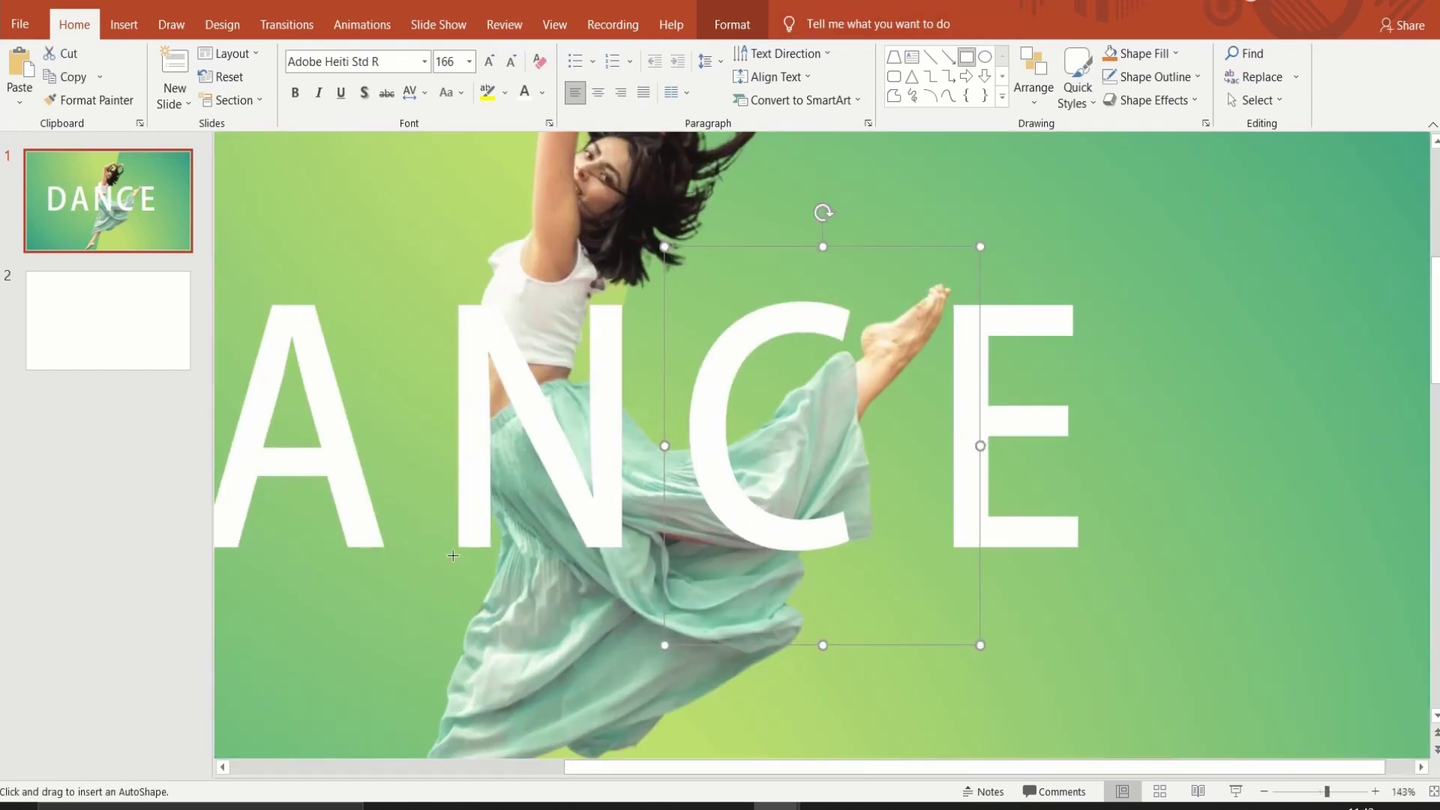
{"action": "left_click_drag", "start_coordinate": [460, 544], "coordinate": [495, 757]}
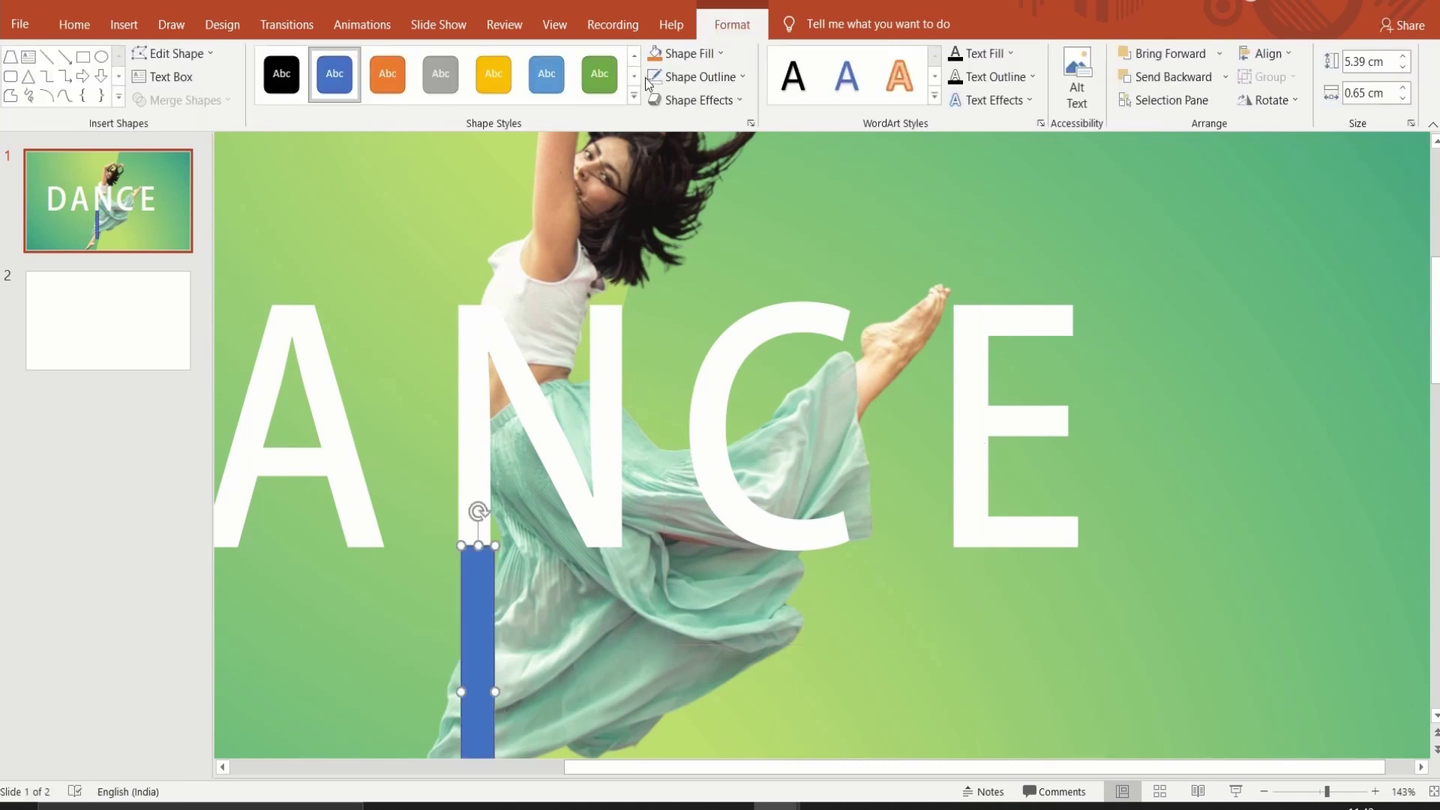
{"action": "right_click", "coordinate": [474, 625]}
{"action": "left_click", "coordinate": [525, 588]}
{"action": "left_click_drag", "start_coordinate": [1293, 478], "coordinate": [1315, 480]}
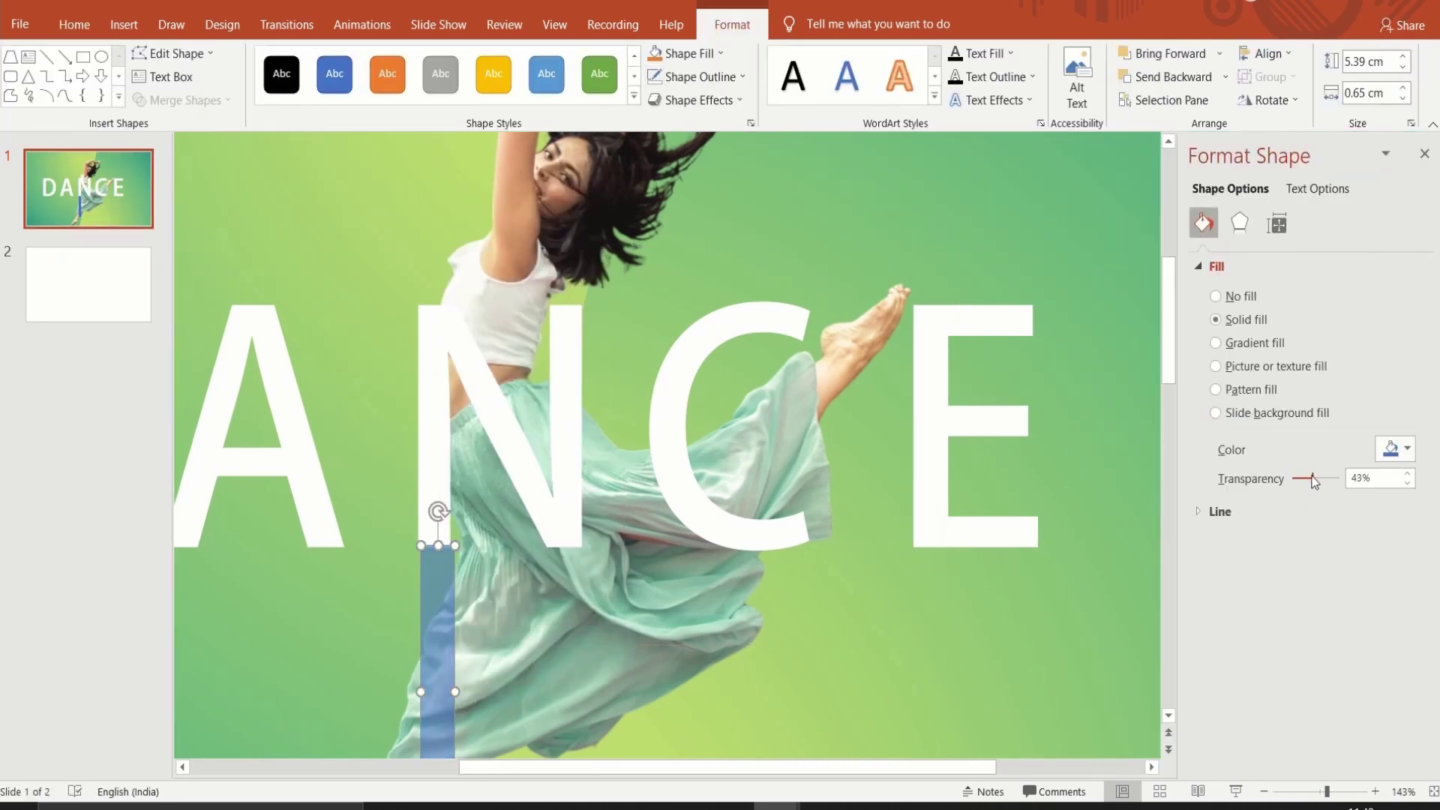
{"action": "left_click_drag", "start_coordinate": [1333, 795], "coordinate": [1341, 792]}
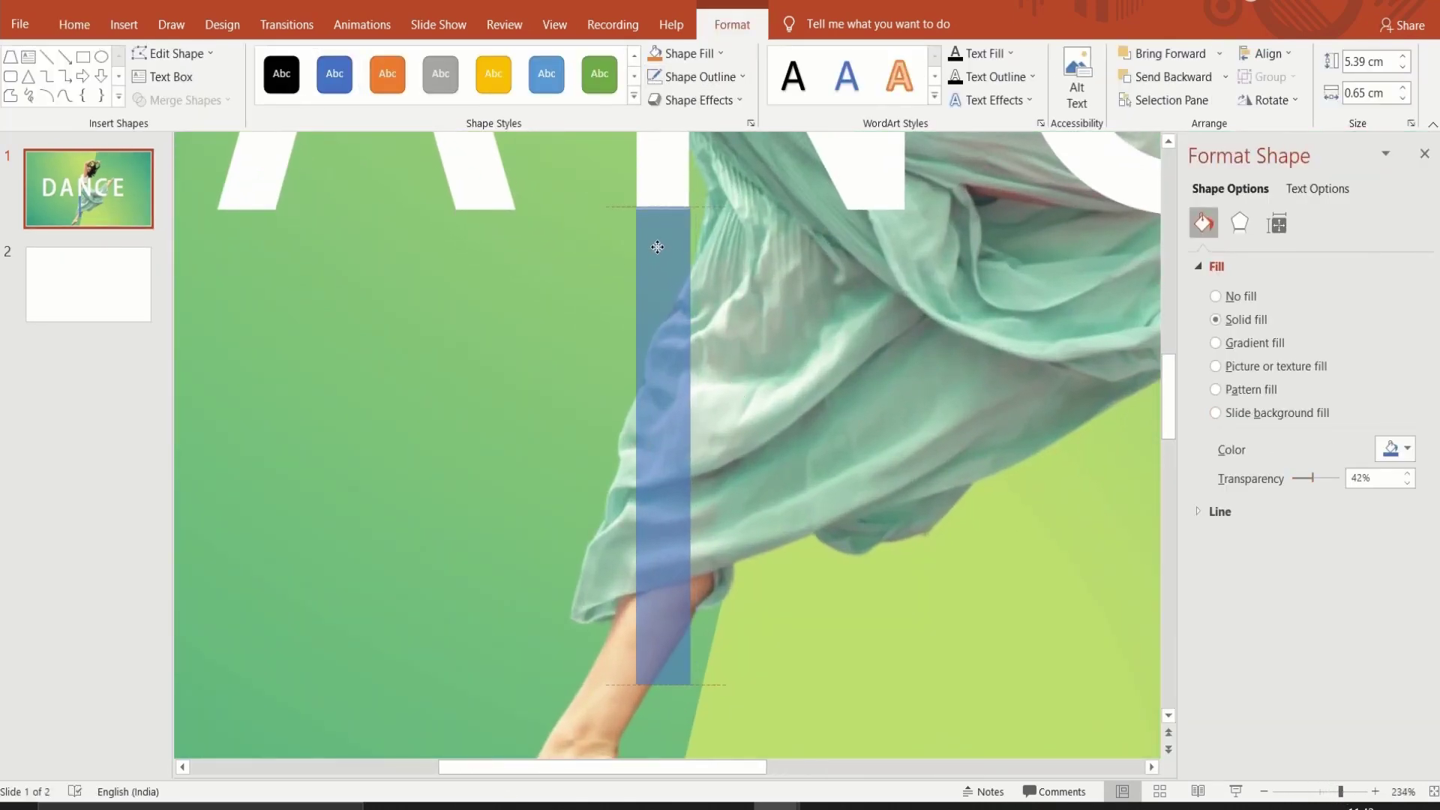
{"action": "left_click_drag", "start_coordinate": [695, 450], "coordinate": [700, 424]}
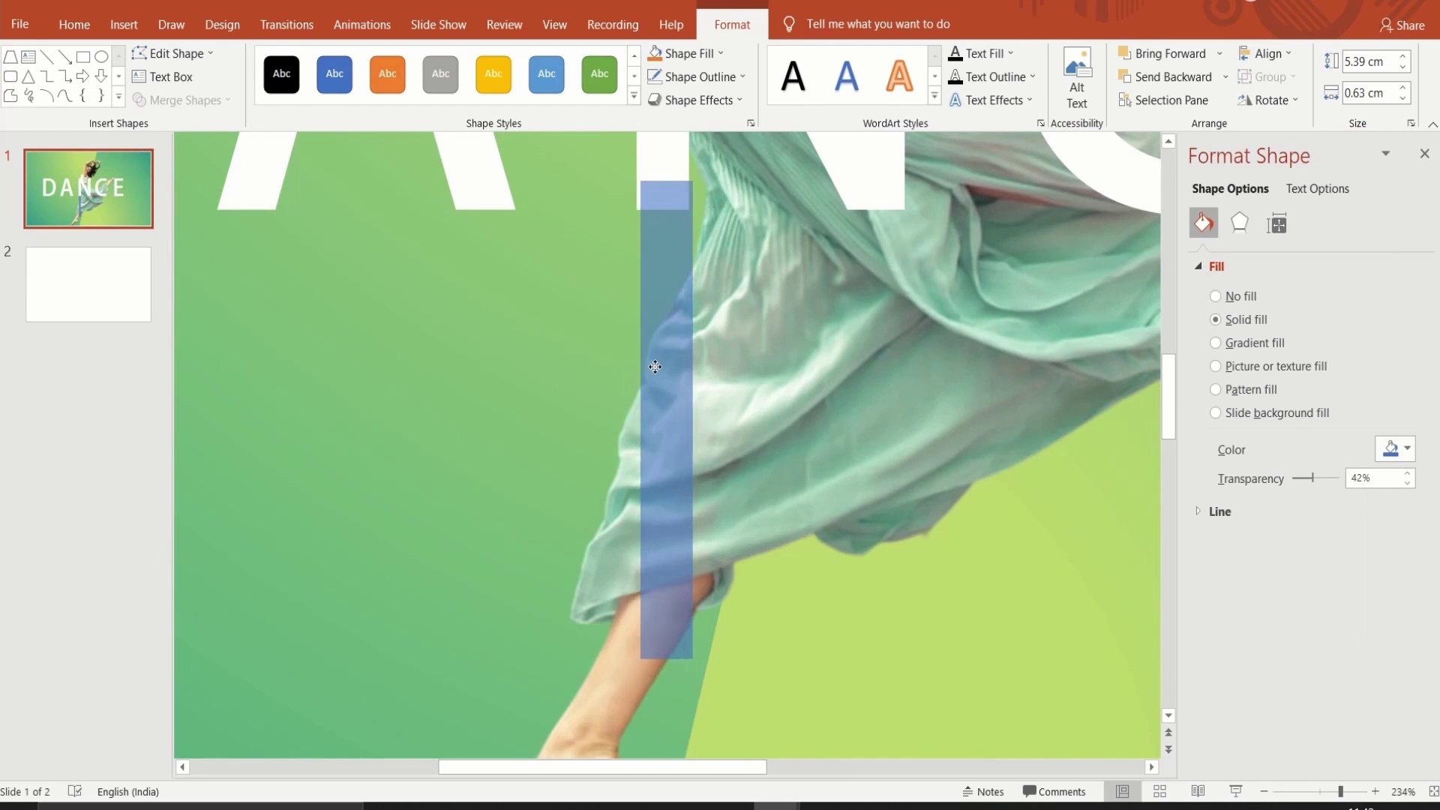
{"action": "left_click", "coordinate": [682, 53]}
{"action": "left_click", "coordinate": [654, 99]}
{"action": "left_click_drag", "start_coordinate": [1314, 478], "coordinate": [1293, 478]}
{"action": "left_click_drag", "start_coordinate": [1341, 792], "coordinate": [1367, 793]}
{"action": "left_click_drag", "start_coordinate": [1170, 378], "coordinate": [1167, 345]}
{"action": "left_click", "coordinate": [657, 398]}
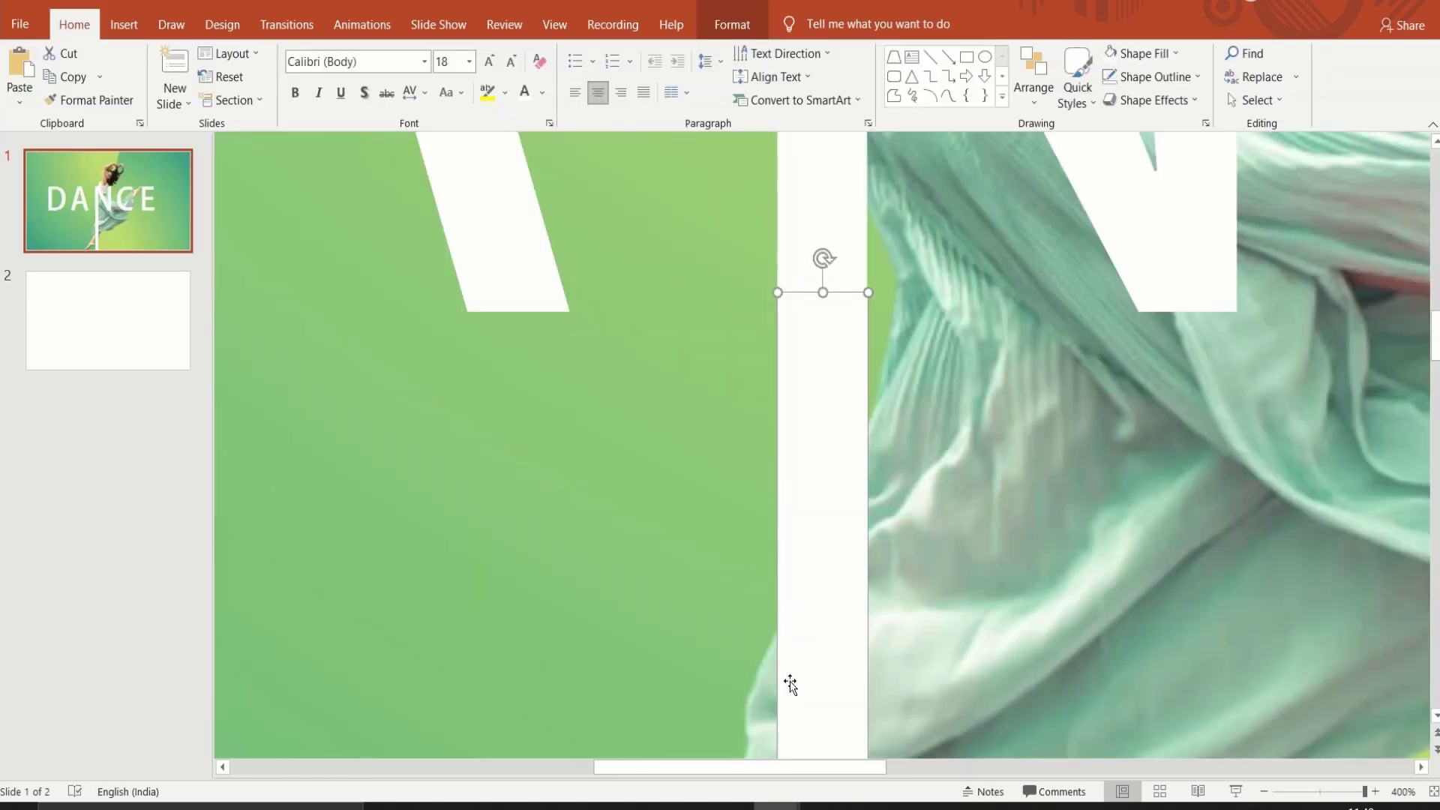
Step: Copy the bar under the E and send the original bar behind the dancer
{"action": "left_click_drag", "start_coordinate": [1346, 792], "coordinate": [1323, 792]}
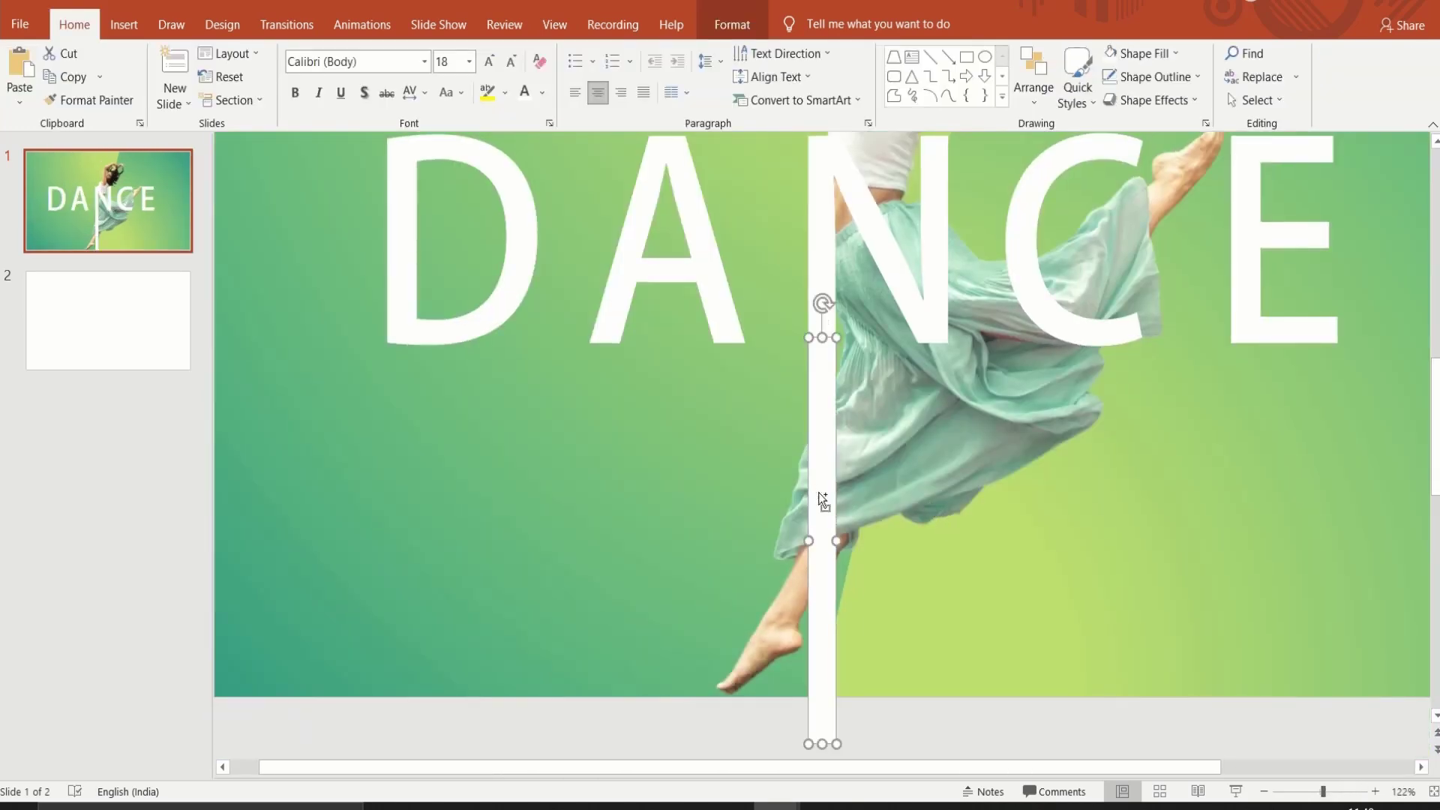
{"action": "left_click_drag", "start_coordinate": [822, 501], "coordinate": [1162, 529], "text": "ctrl"}
{"action": "left_click", "coordinate": [802, 480]}
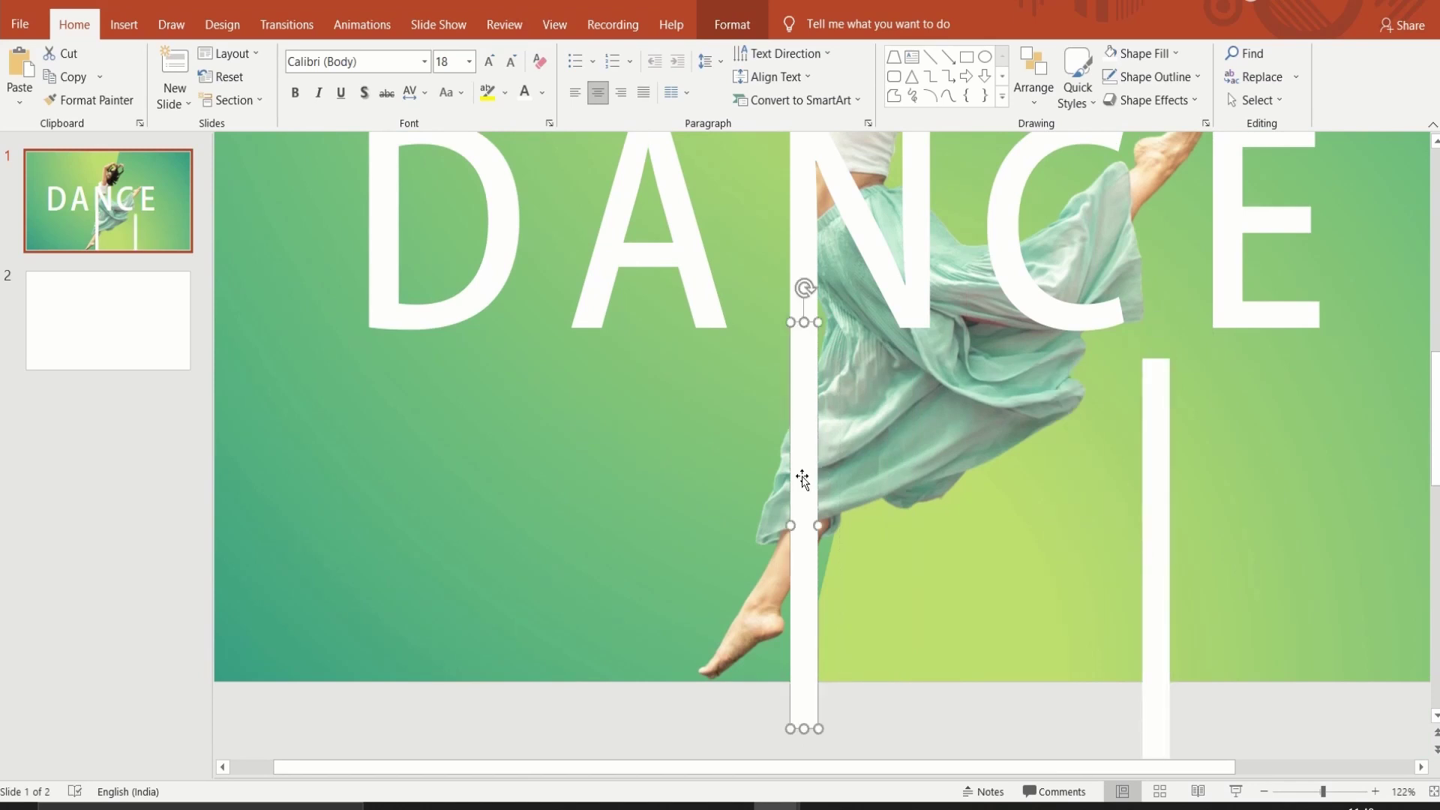
{"action": "left_click", "coordinate": [728, 25]}
{"action": "left_click", "coordinate": [1172, 76]}
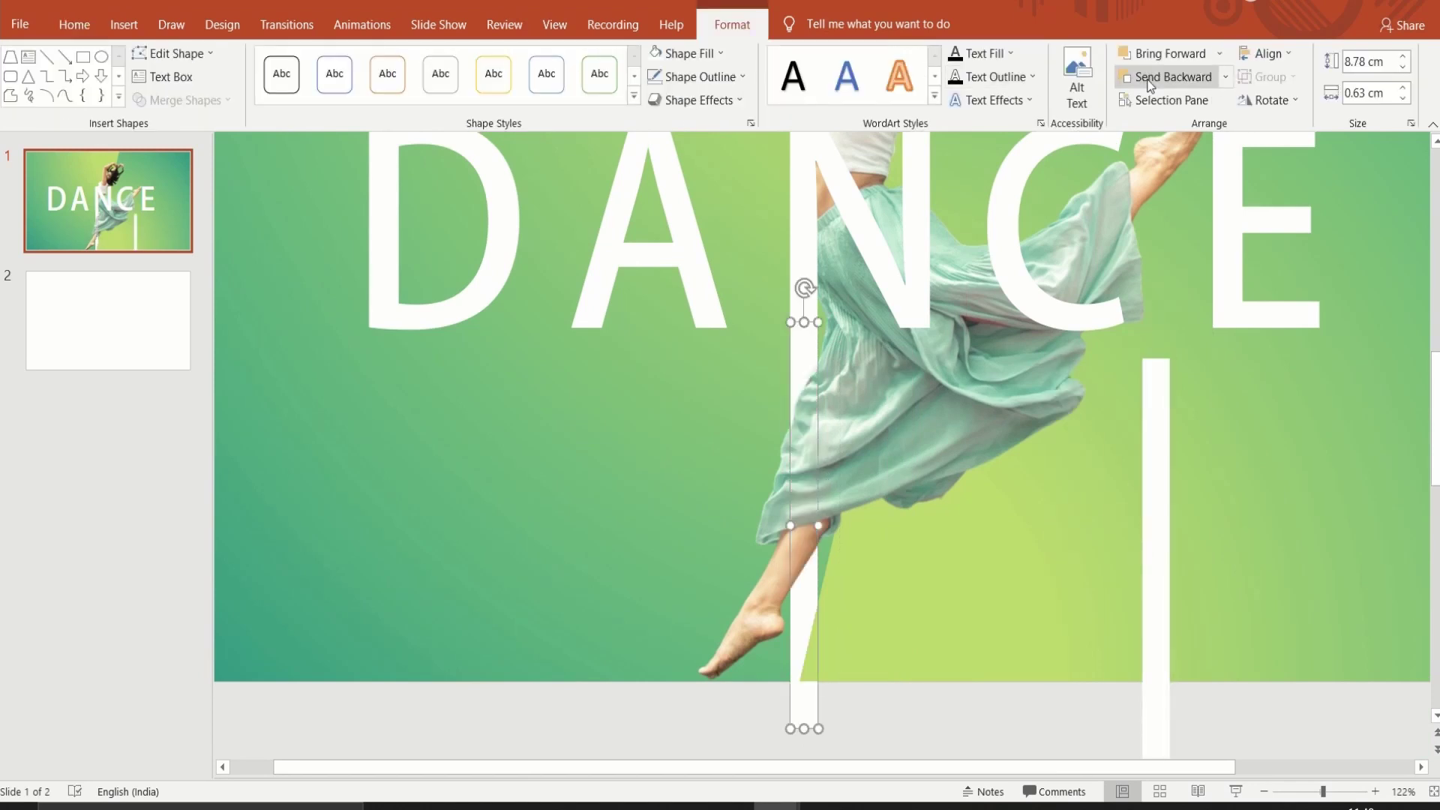
{"action": "left_click", "coordinate": [1312, 793]}
Step: Send the green background piece to the back of the slide
{"action": "left_click", "coordinate": [620, 655]}
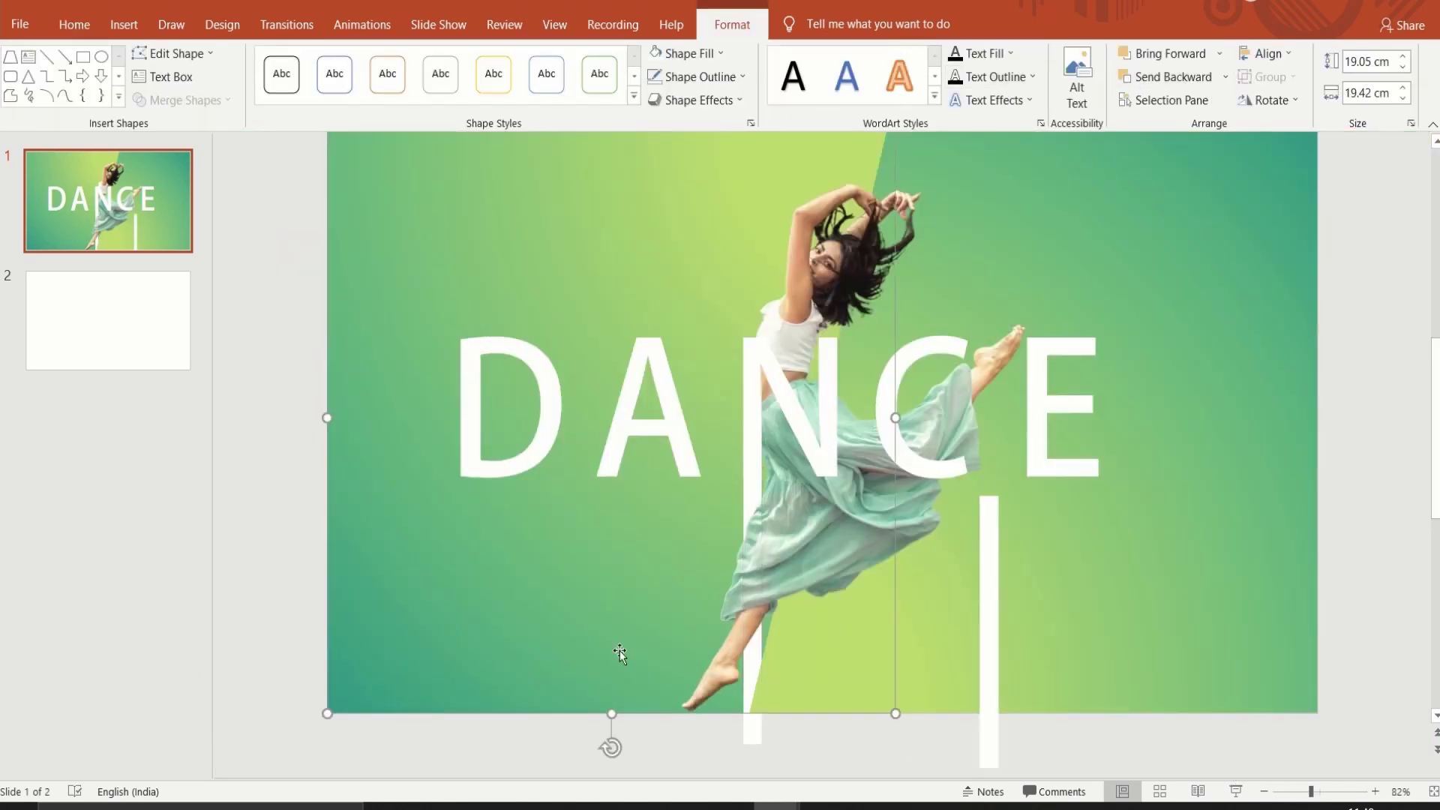
{"action": "left_click", "coordinate": [1018, 640]}
{"action": "right_click", "coordinate": [1016, 639]}
{"action": "left_click", "coordinate": [1222, 628]}
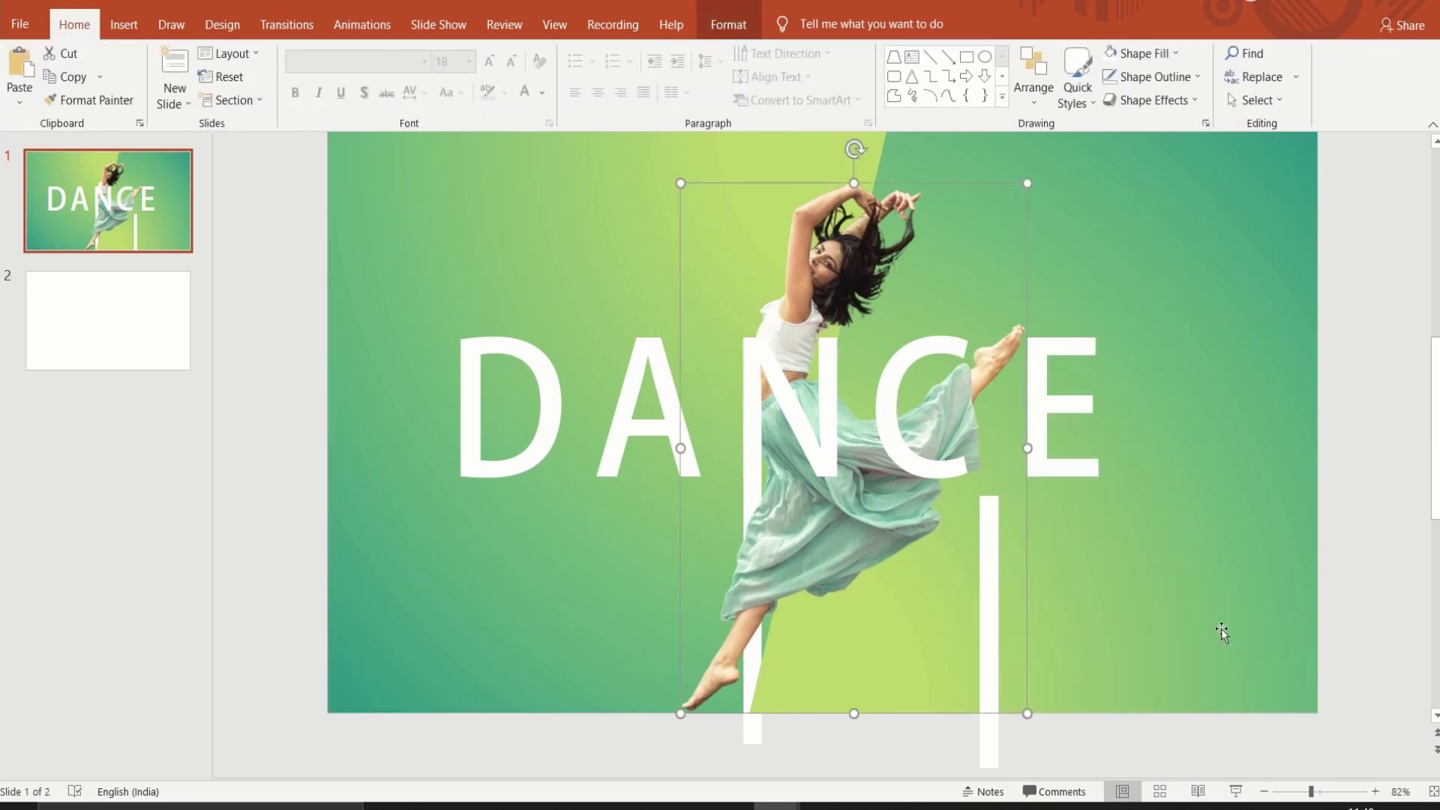
{"action": "left_click", "coordinate": [1221, 629]}
{"action": "right_click", "coordinate": [1222, 629]}
{"action": "left_click", "coordinate": [1244, 441]}
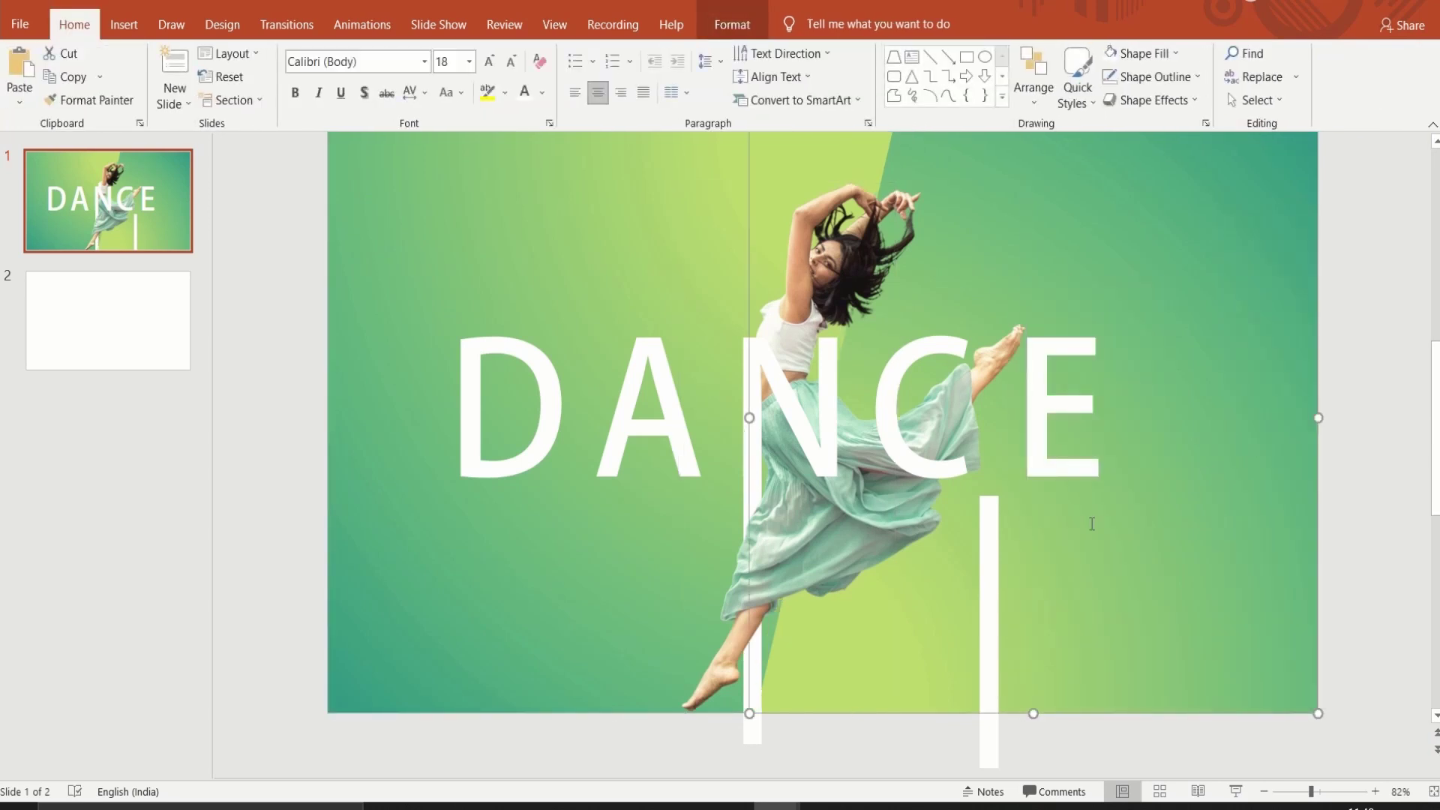
Step: Raise the white bar to the slide's top edge and send it behind the dancer
{"action": "left_click_drag", "start_coordinate": [994, 540], "coordinate": [830, 128]}
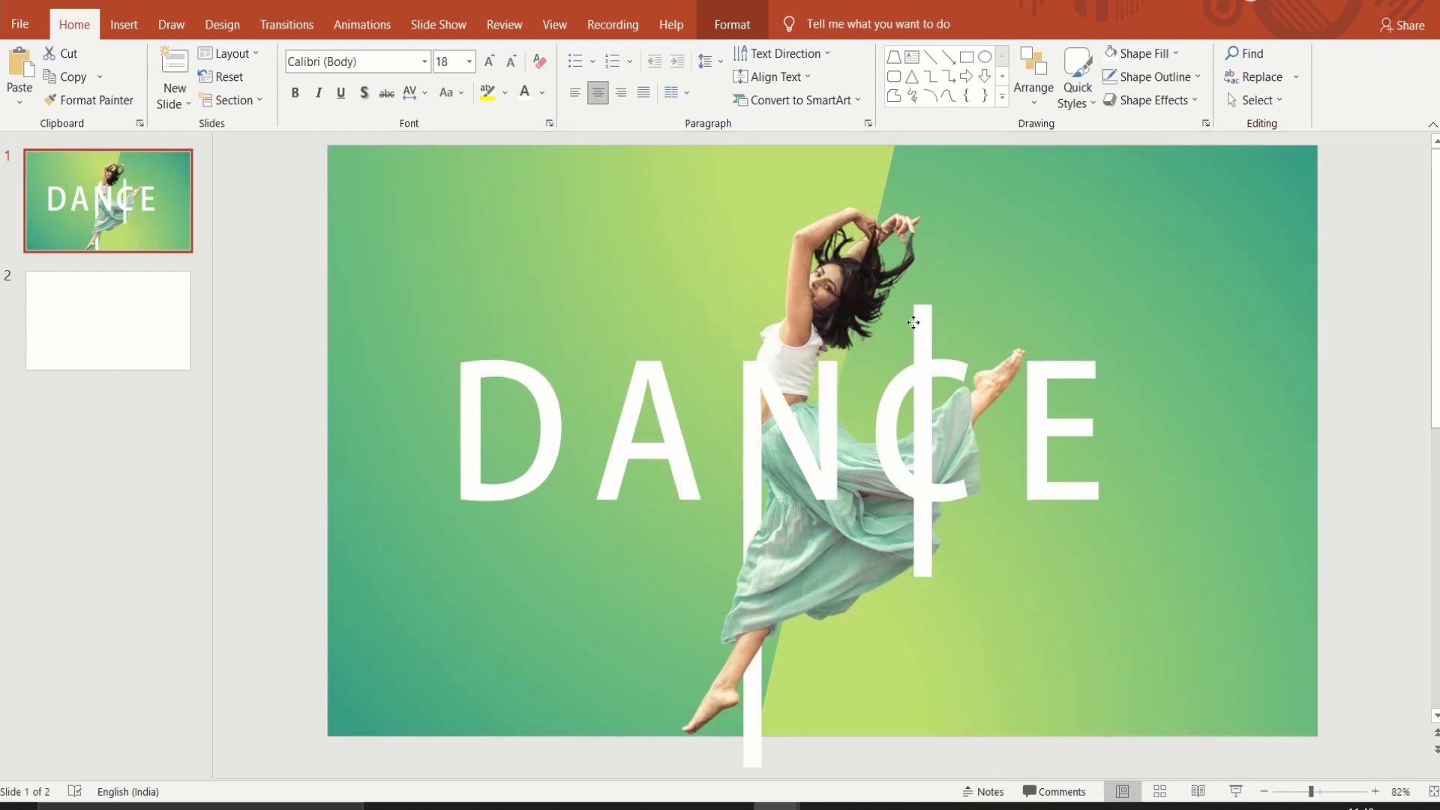
{"action": "left_click_drag", "start_coordinate": [990, 582], "coordinate": [830, 252]}
{"action": "left_click_drag", "start_coordinate": [1322, 795], "coordinate": [1334, 795]}
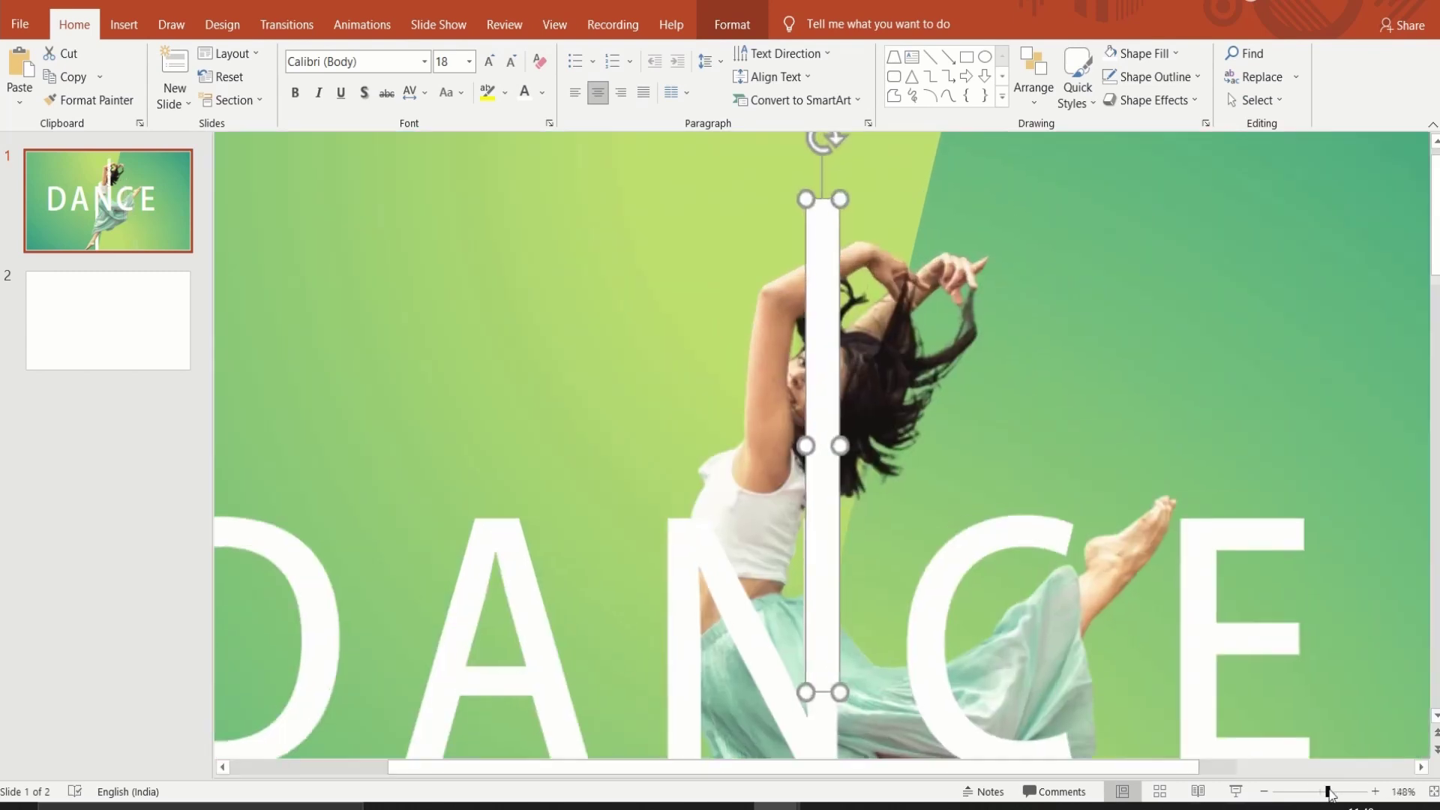
{"action": "mouse_move", "coordinate": [825, 630]}
{"action": "left_mouse_down"}
{"action": "mouse_move", "coordinate": [807, 373]}
{"action": "mouse_move", "coordinate": [823, 450]}
{"action": "mouse_move", "coordinate": [822, 435]}
{"action": "left_mouse_up"}
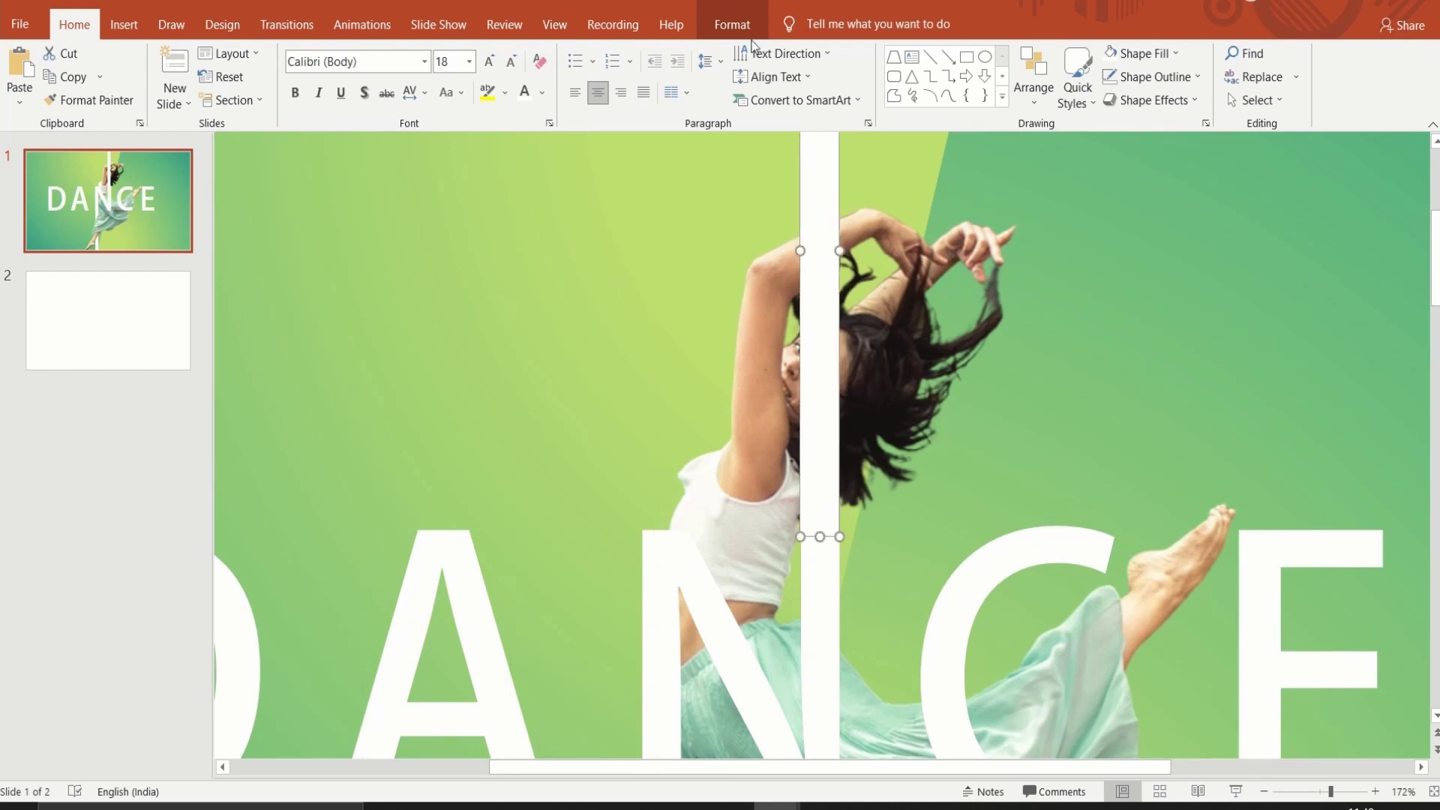
{"action": "left_click", "coordinate": [734, 26]}
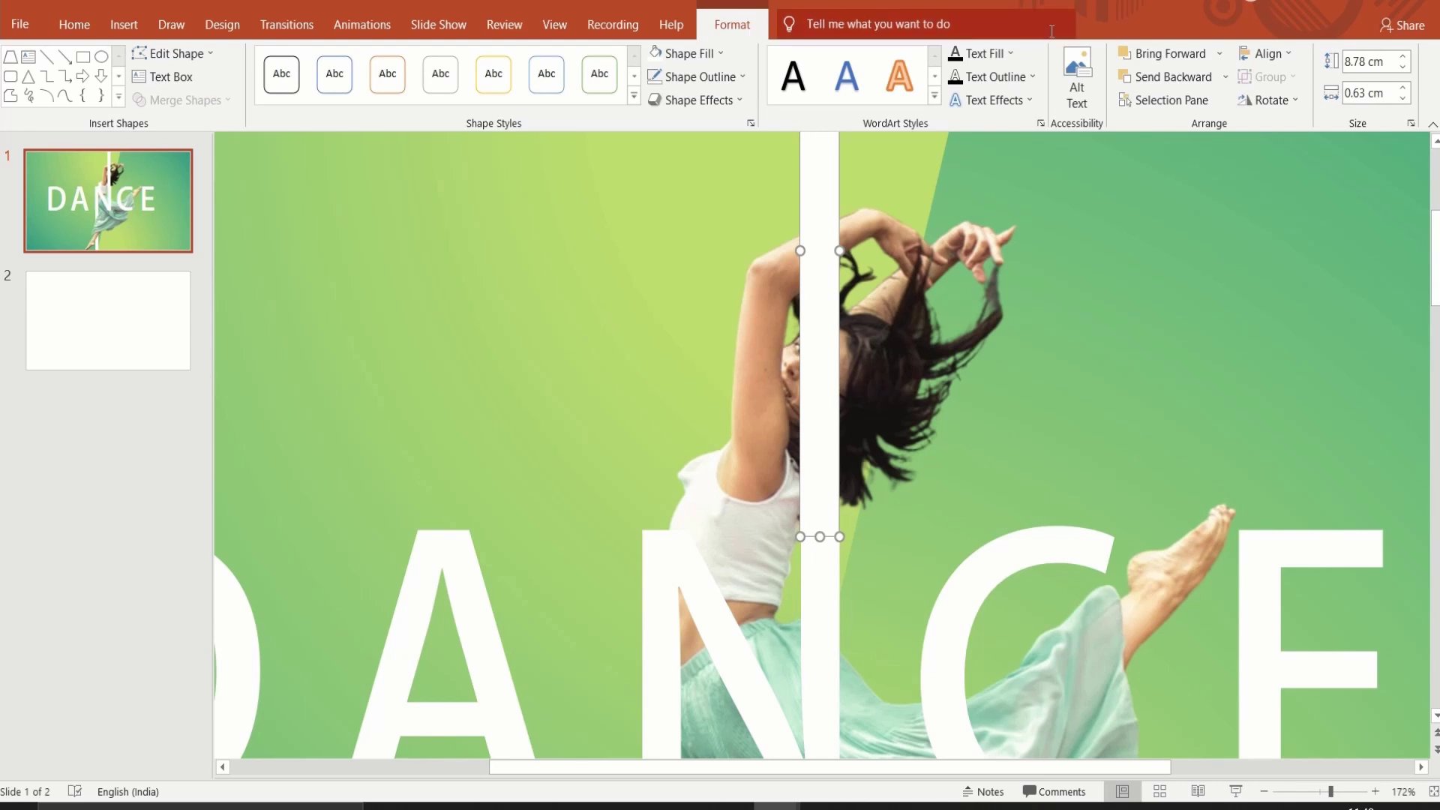
{"action": "left_click", "coordinate": [1145, 84]}
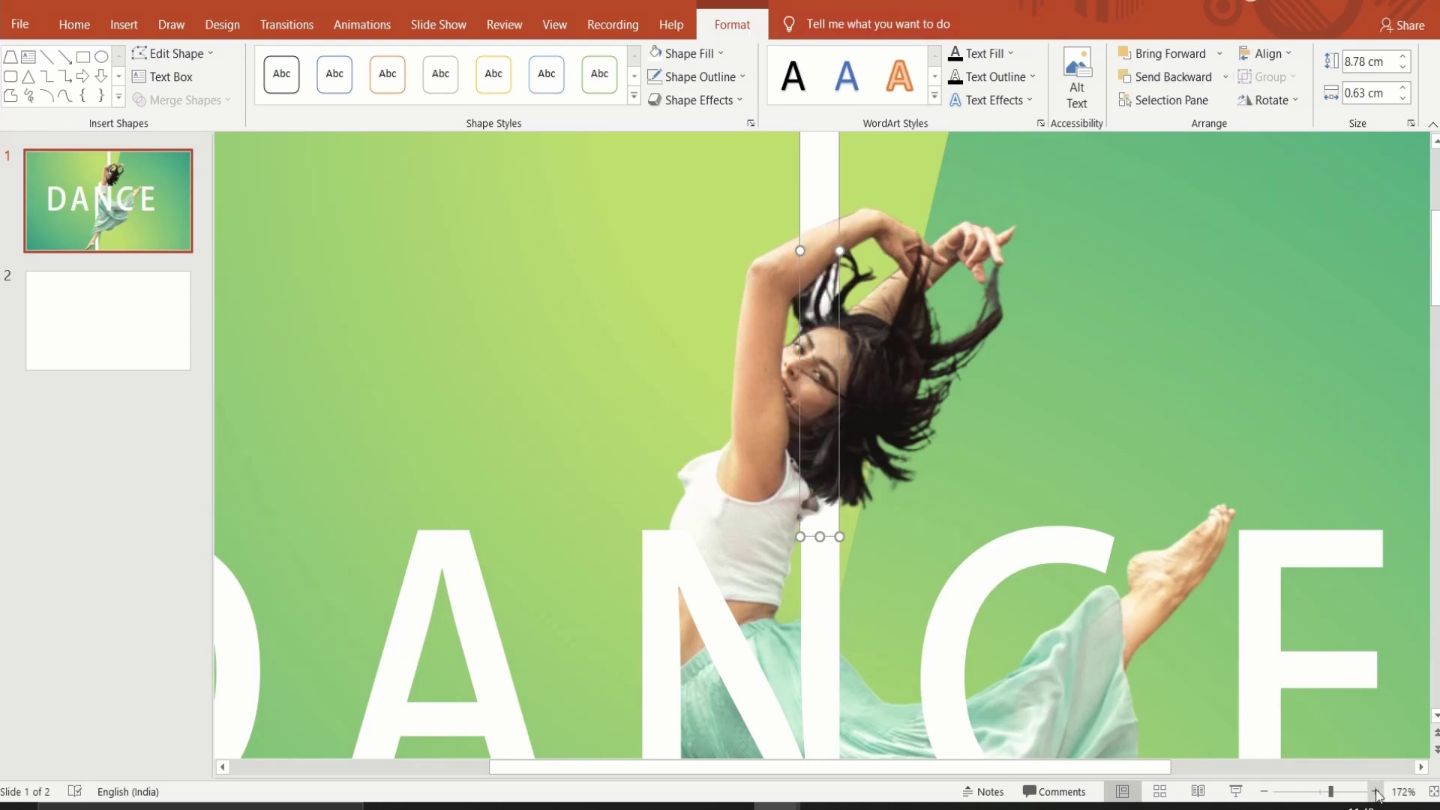
{"action": "left_click_drag", "start_coordinate": [1324, 793], "coordinate": [1308, 793]}
{"action": "left_click", "coordinate": [1073, 228]}
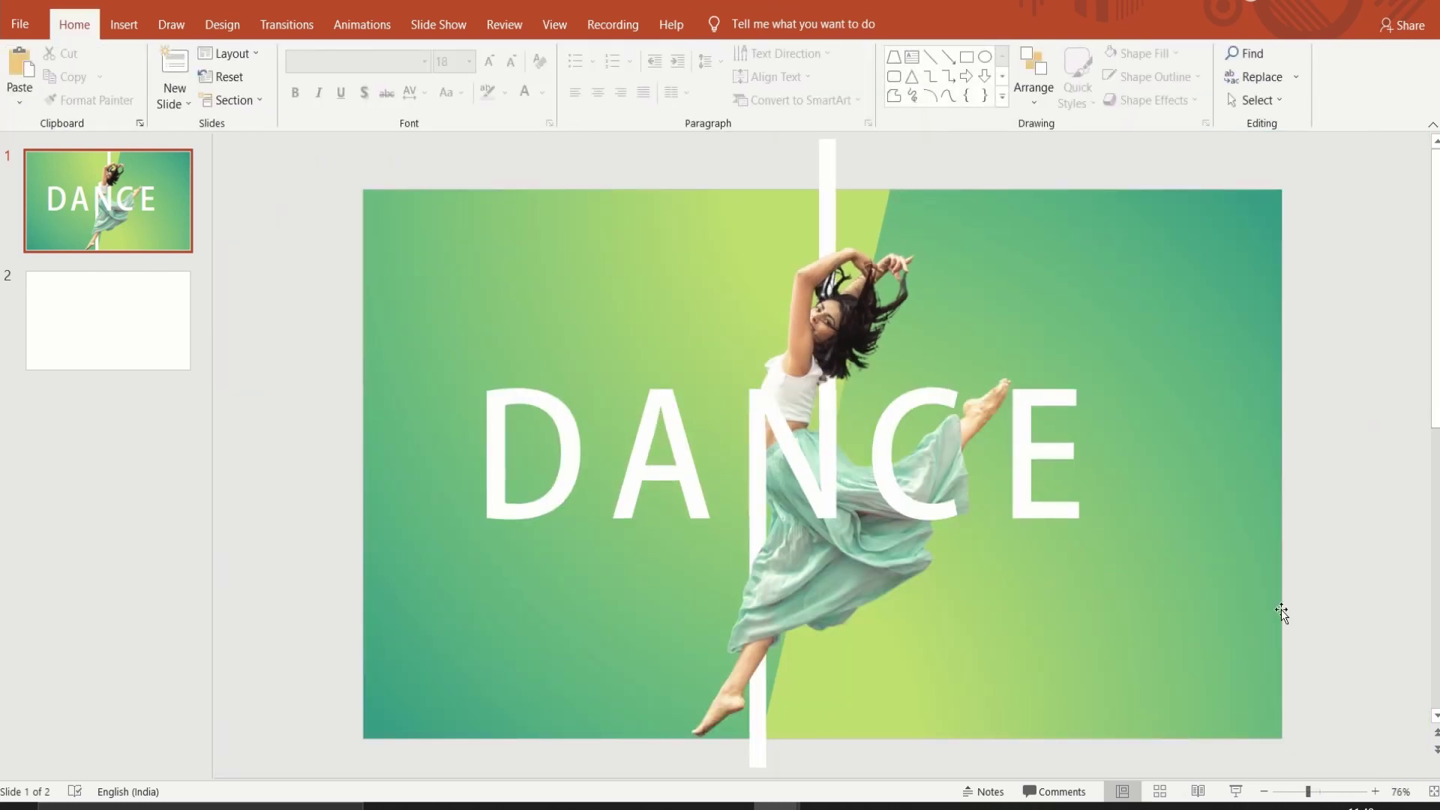
Step: Insert the magnifier and chevron icons from the icon library
{"action": "left_click", "coordinate": [124, 24]}
{"action": "left_click", "coordinate": [327, 82]}
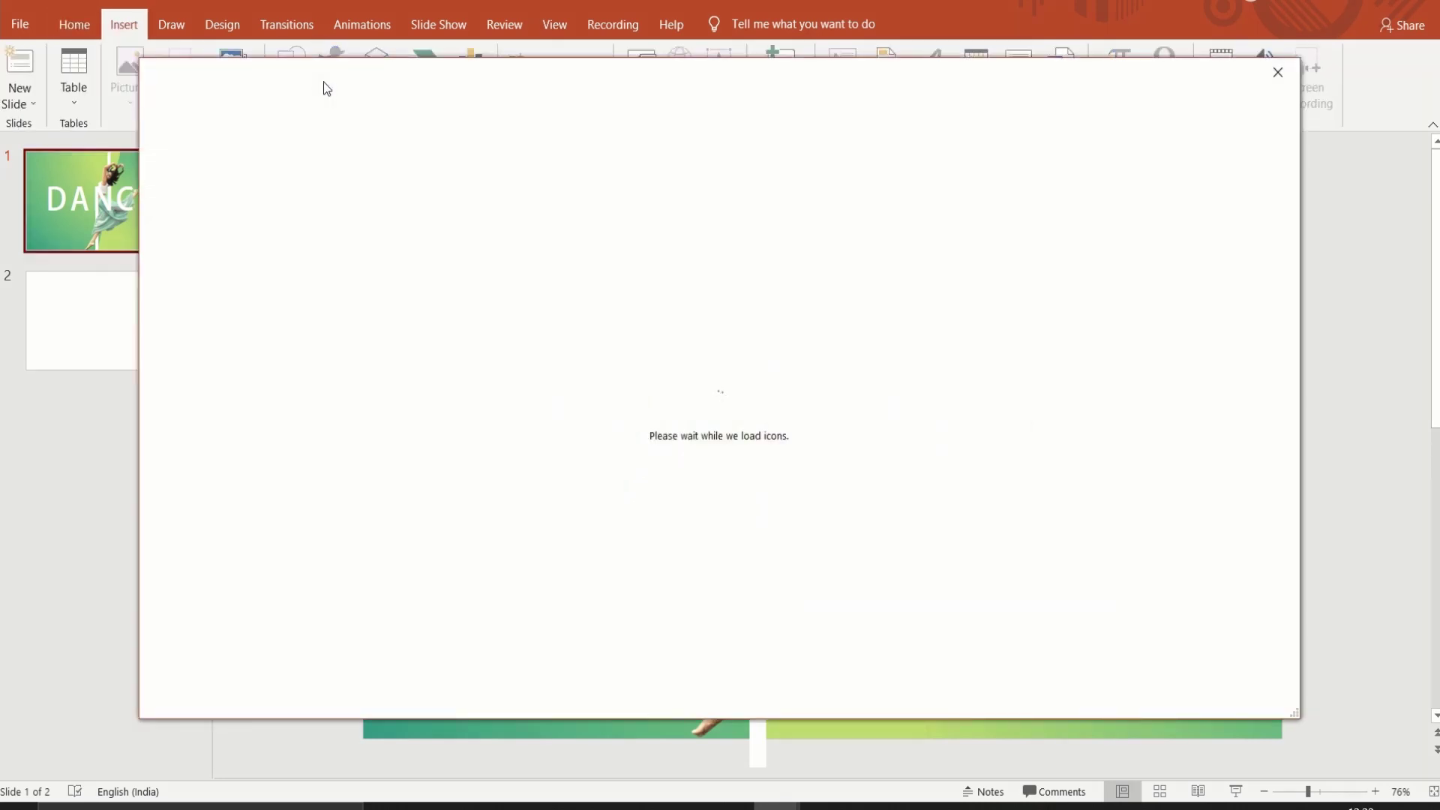
{"action": "left_click", "coordinate": [737, 516]}
{"action": "left_click_drag", "start_coordinate": [1292, 191], "coordinate": [1297, 515]}
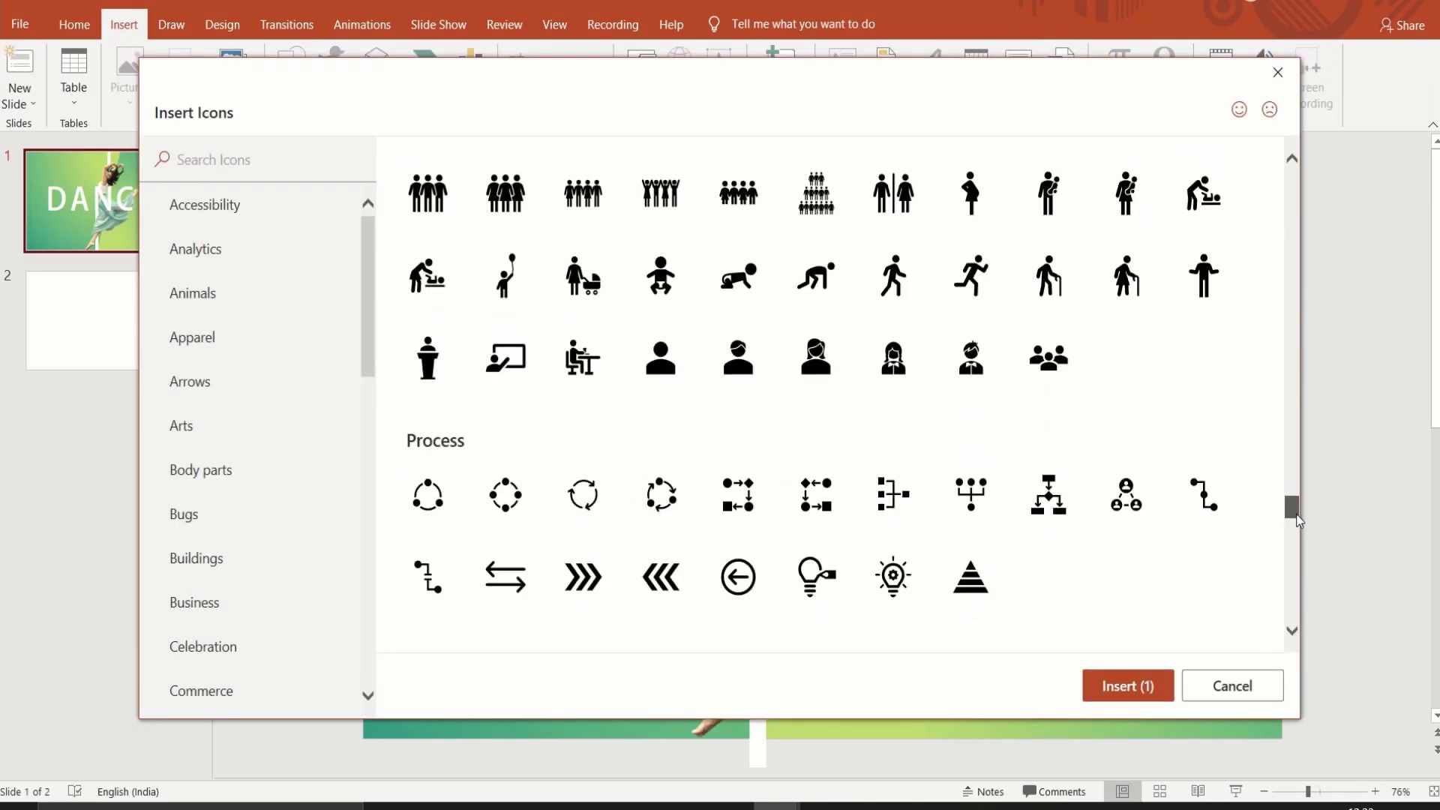
{"action": "left_click", "coordinate": [583, 542]}
{"action": "left_click", "coordinate": [1089, 686]}
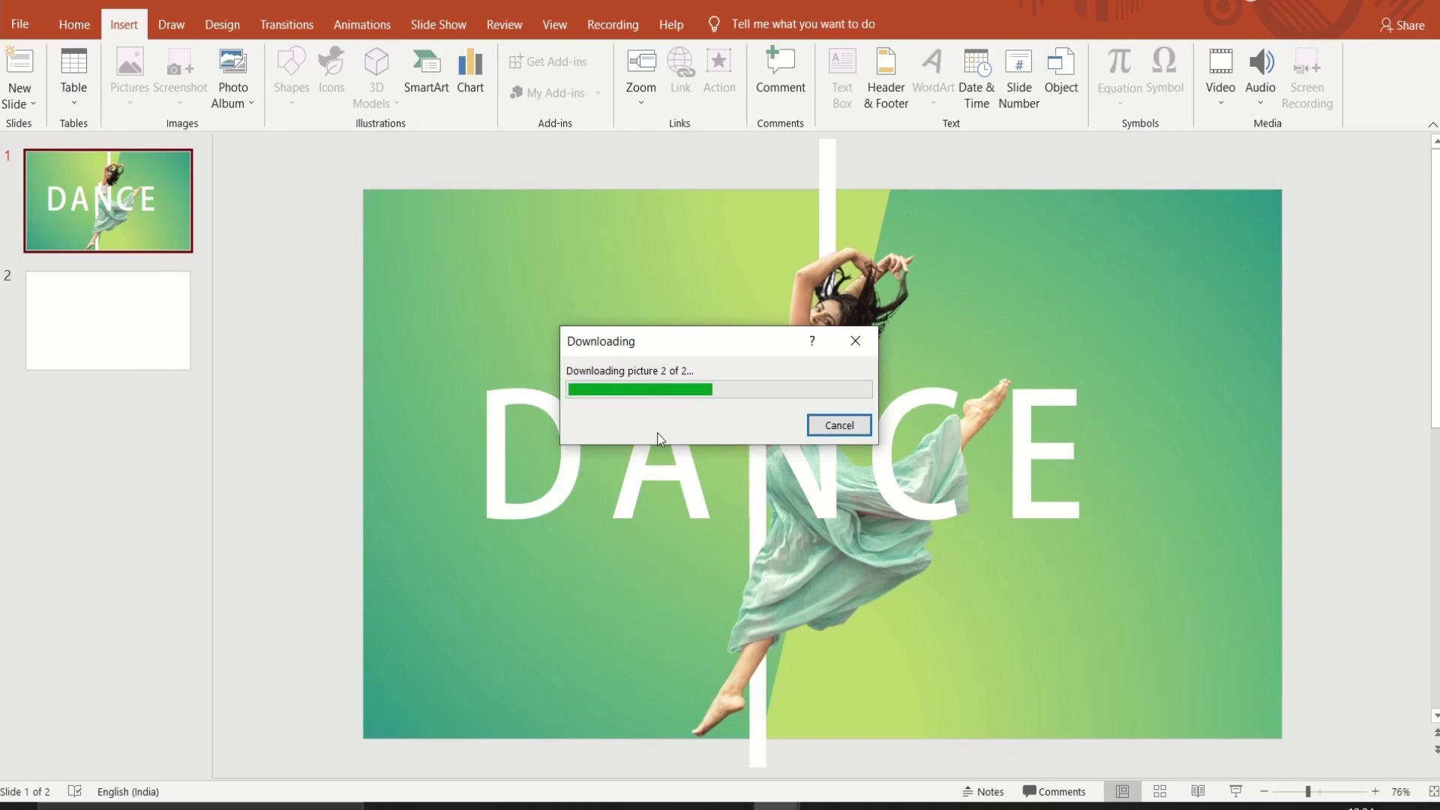
Step: Place the chevron in the top-left corner and the magnifier in the top-right corner
{"action": "mouse_move", "coordinate": [829, 465]}
{"action": "left_mouse_down"}
{"action": "mouse_move", "coordinate": [564, 291]}
{"action": "mouse_move", "coordinate": [422, 225]}
{"action": "left_mouse_up"}
{"action": "left_click_drag", "start_coordinate": [533, 287], "coordinate": [1253, 244]}
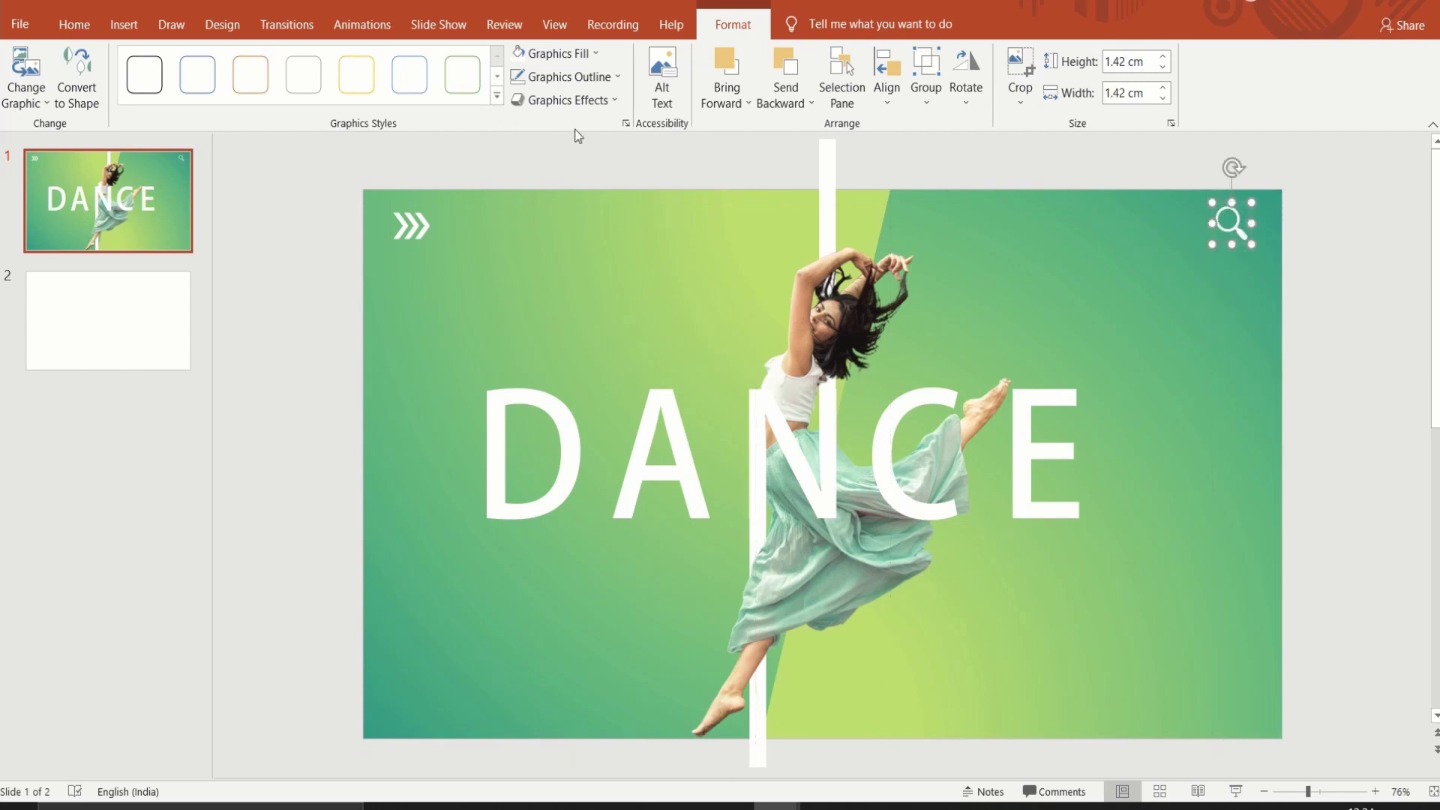
{"action": "left_click", "coordinate": [74, 24]}
Step: Add an 'About us' text box rotated 90° along the slide's right edge
{"action": "left_click", "coordinate": [913, 57]}
{"action": "left_click", "coordinate": [784, 54]}
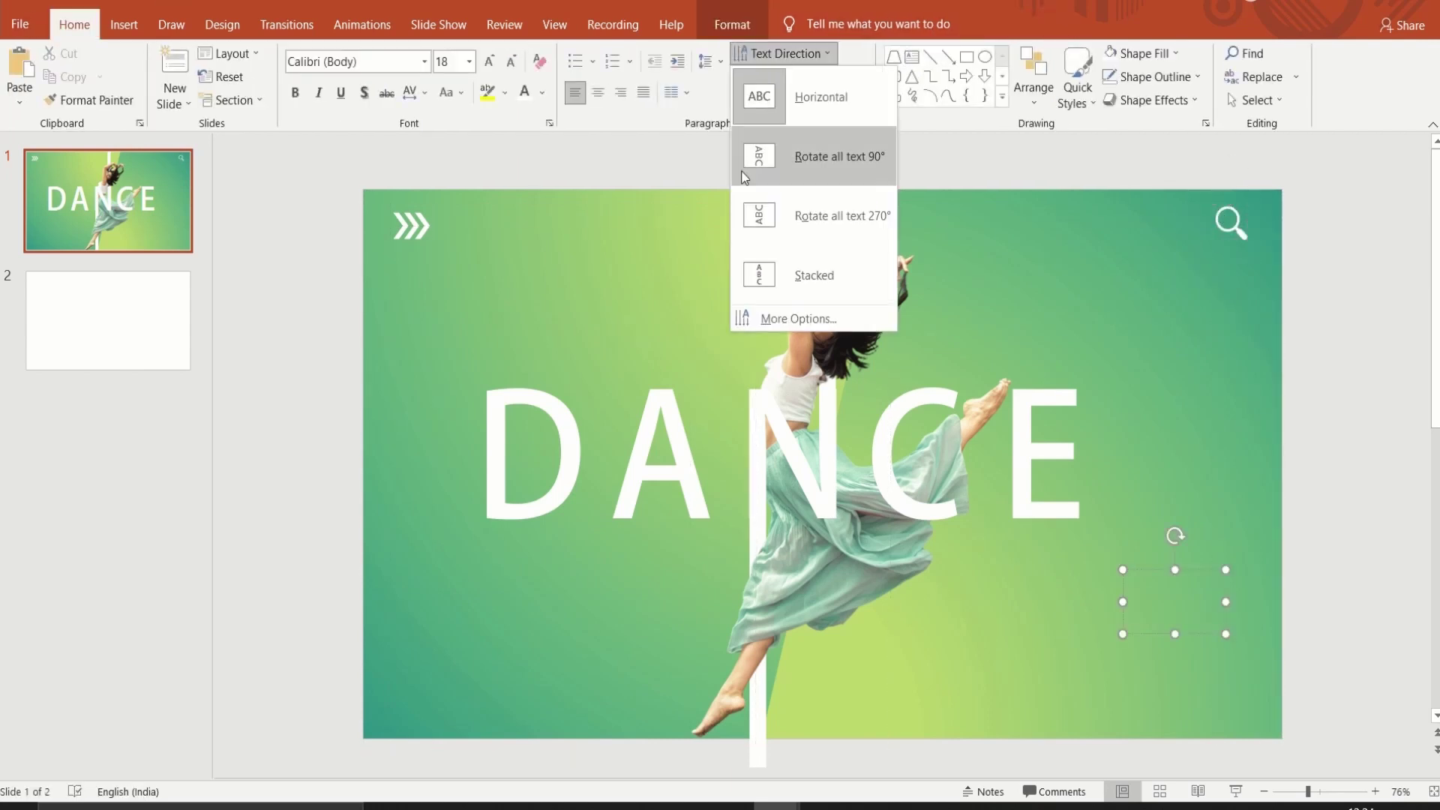
{"action": "left_click", "coordinate": [761, 223]}
{"action": "type", "text": "About us"}
{"action": "mouse_move", "coordinate": [1141, 570]}
{"action": "left_mouse_down"}
{"action": "mouse_move", "coordinate": [1145, 549]}
{"action": "mouse_move", "coordinate": [1239, 578]}
{"action": "left_mouse_up"}
{"action": "left_click", "coordinate": [1252, 657]}
Step: Duplicate the label upward as 'Classes' and a top 'About' label
{"action": "left_click", "coordinate": [1251, 657]}
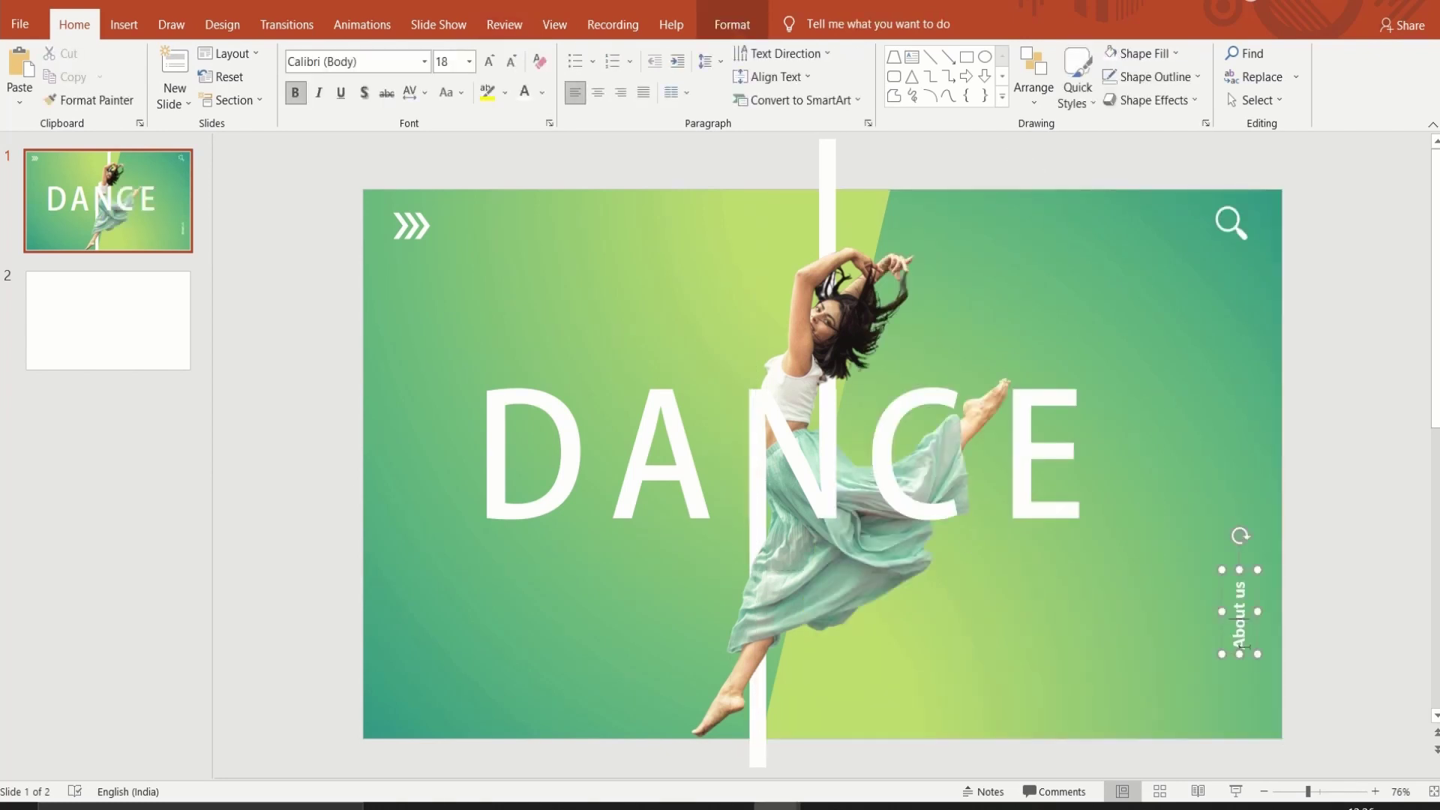
{"action": "left_click_drag", "start_coordinate": [1252, 657], "coordinate": [1225, 553]}
{"action": "left_click_drag", "start_coordinate": [1241, 472], "coordinate": [1241, 488]}
{"action": "type", "text": "Classes"}
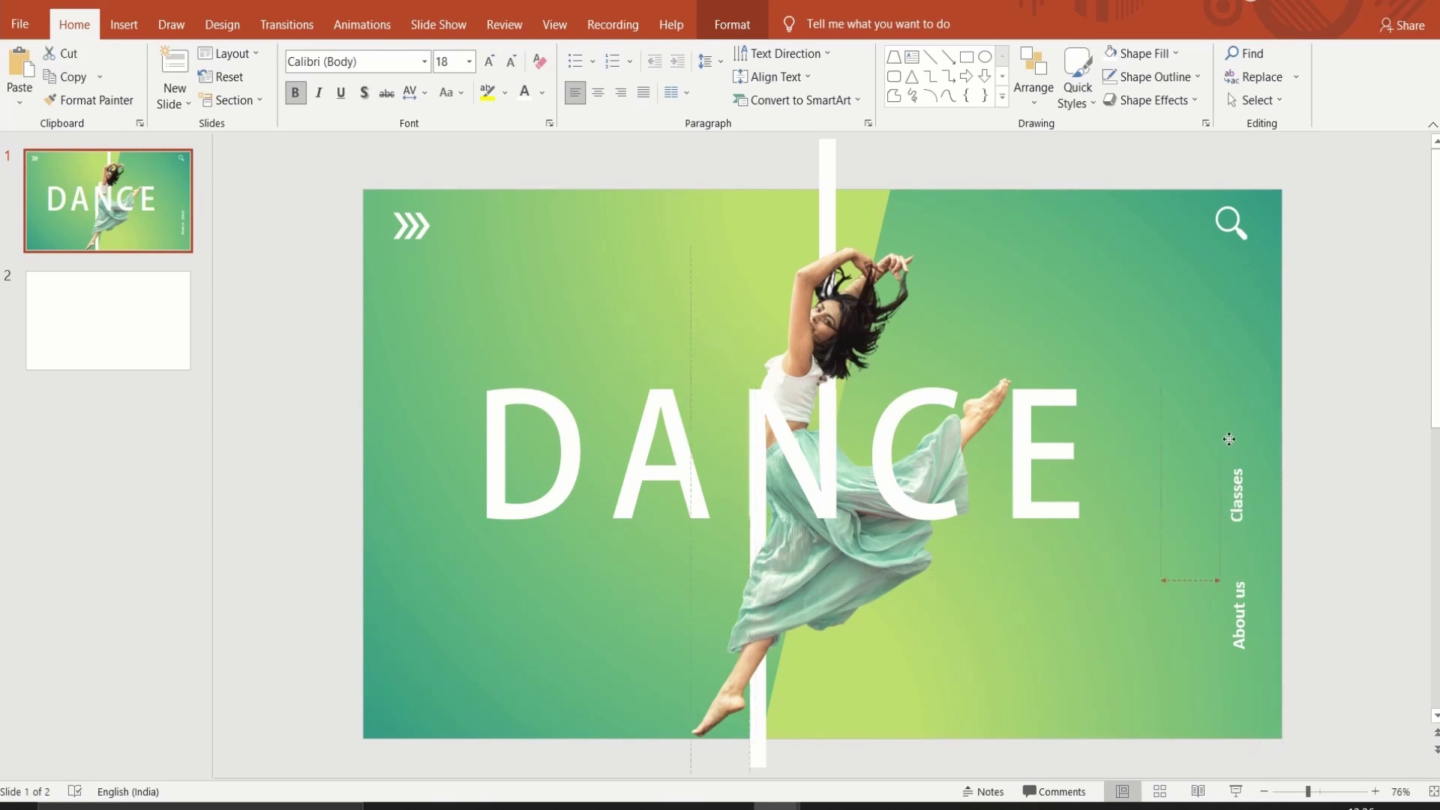
{"action": "left_click_drag", "start_coordinate": [1222, 486], "coordinate": [1242, 398]}
{"action": "type", "text": "About Ua"}
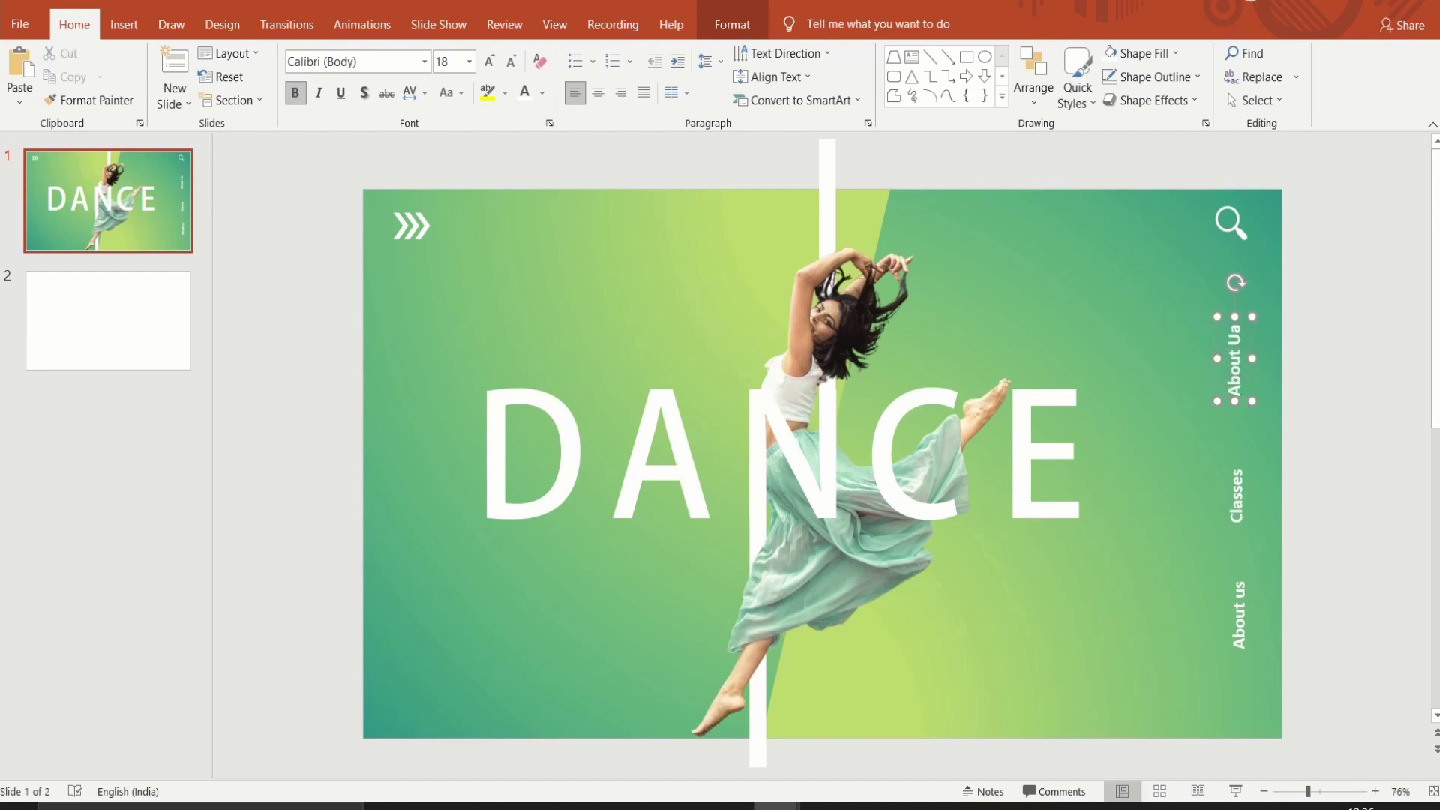
{"action": "left_click", "coordinate": [1317, 457]}
Step: Insert the icons picture file onto slide 2
{"action": "left_click", "coordinate": [113, 353]}
{"action": "left_click", "coordinate": [124, 24]}
{"action": "left_click", "coordinate": [129, 72]}
{"action": "left_click", "coordinate": [146, 142]}
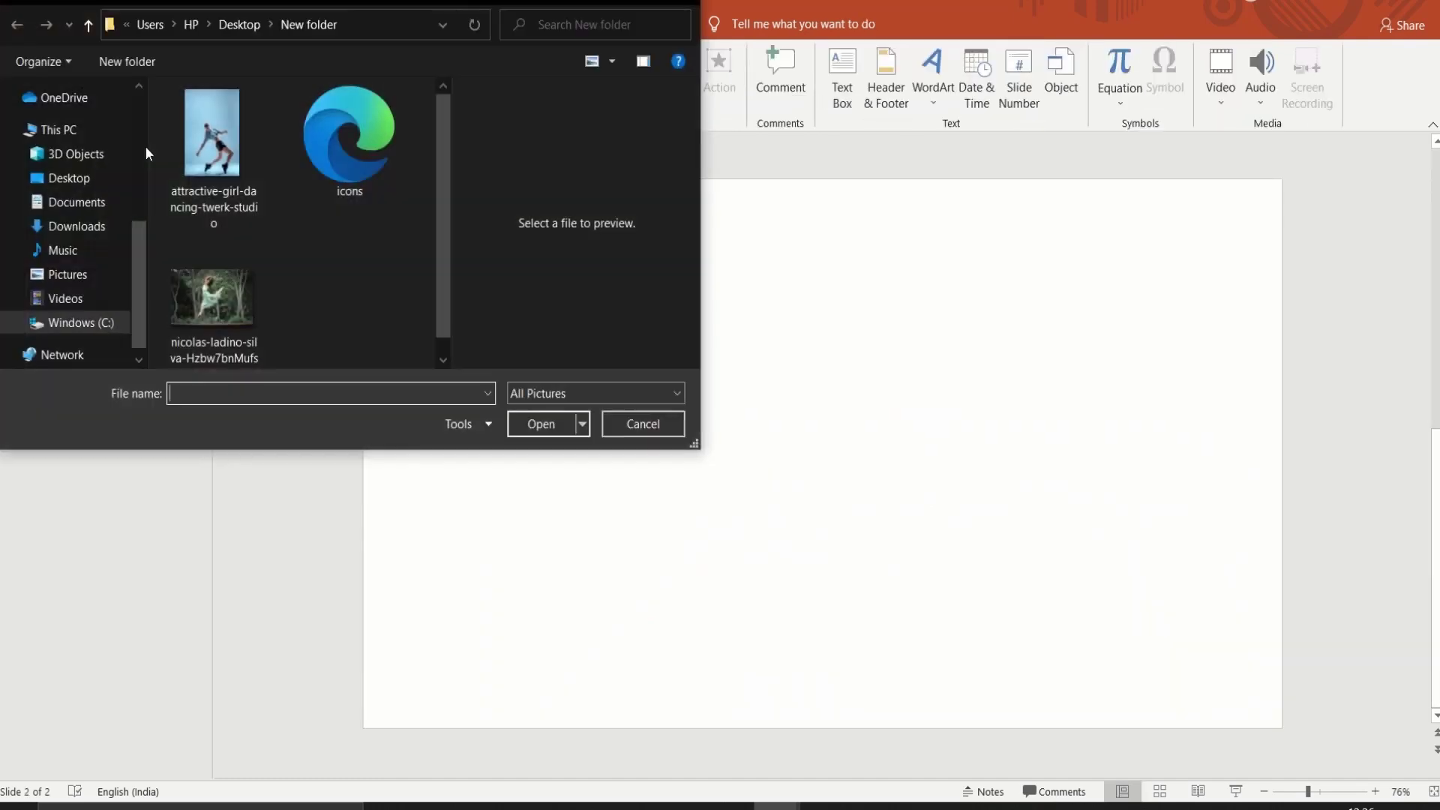
{"action": "double_click", "coordinate": [304, 171]}
Step: Ungroup the icon sheet into separate icon shapes
{"action": "right_click", "coordinate": [1142, 295]}
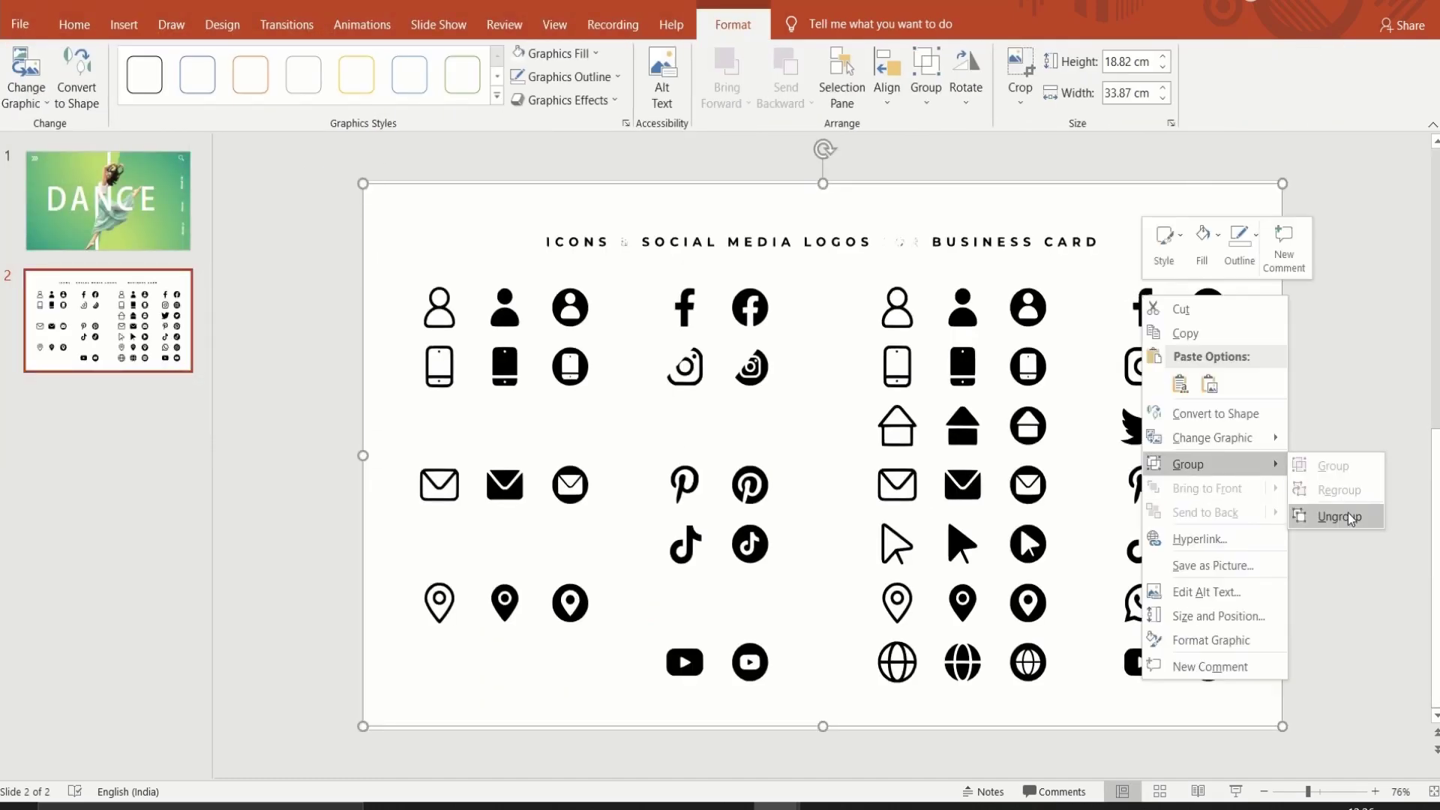
{"action": "left_click", "coordinate": [1339, 516]}
{"action": "right_click", "coordinate": [819, 499]}
{"action": "left_click", "coordinate": [273, 151]}
{"action": "left_click", "coordinate": [963, 479]}
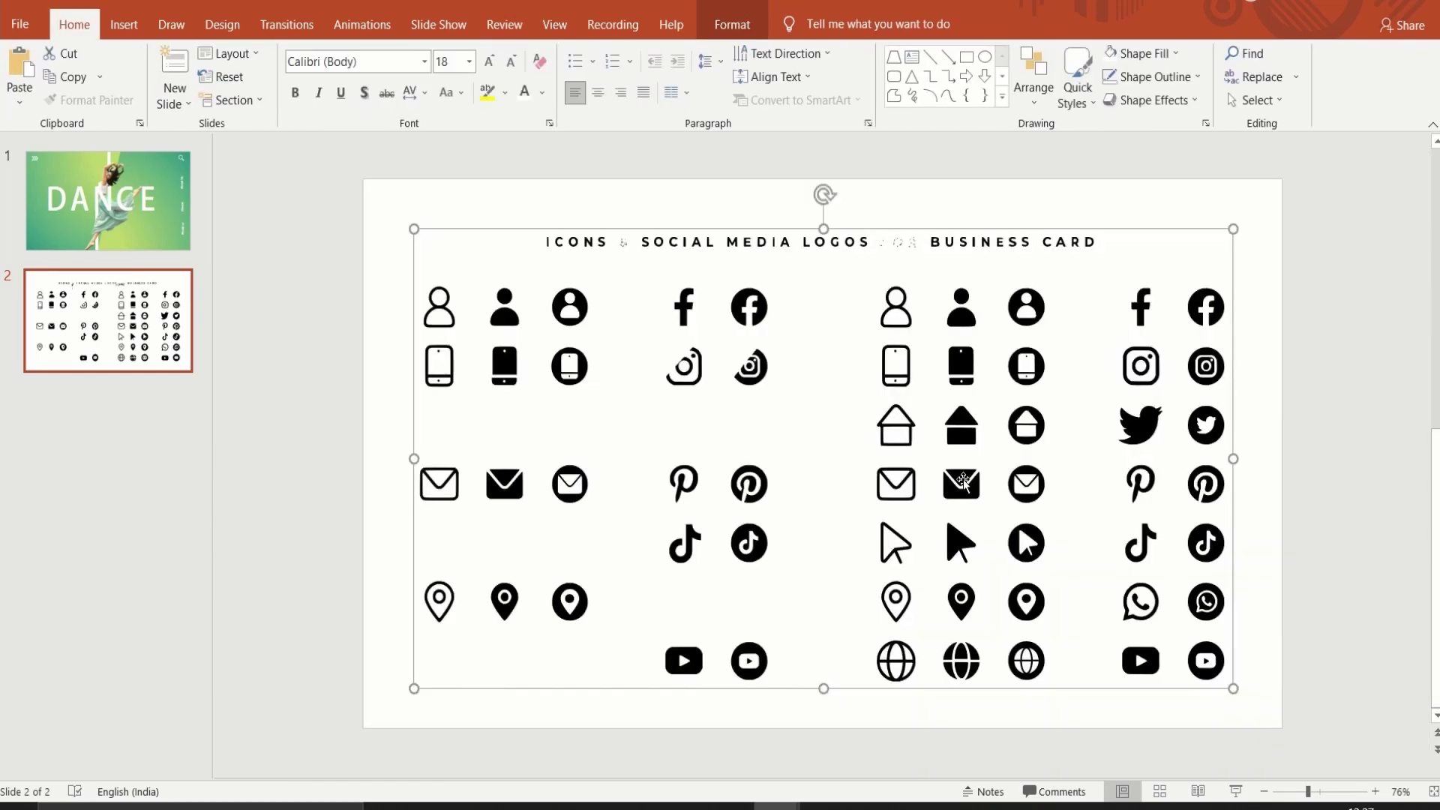
{"action": "right_click", "coordinate": [963, 479]}
{"action": "left_click", "coordinate": [1028, 263]}
{"action": "left_click", "coordinate": [1126, 296]}
Step: Select and copy the Facebook, Twitter and TikTok icons
{"action": "left_click", "coordinate": [1142, 306]}
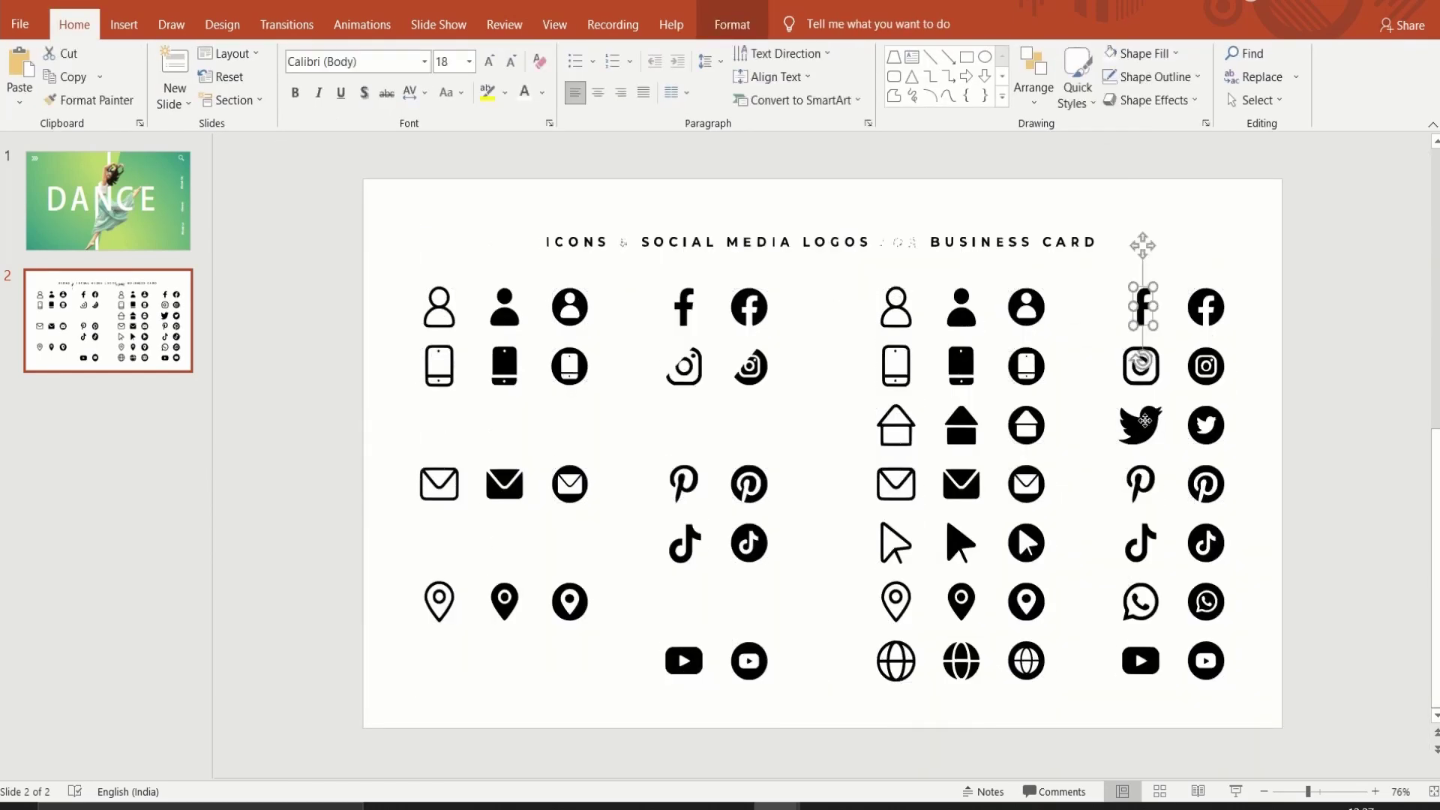
{"action": "left_click", "coordinate": [1143, 421], "text": "shift"}
{"action": "left_click", "coordinate": [1141, 544], "text": "shift"}
{"action": "key", "text": "ctrl+c"}
{"action": "key", "text": "Page_Up"}
Step: Paste the social icons onto the dance slide and review the fill options
{"action": "key", "text": "ctrl+v"}
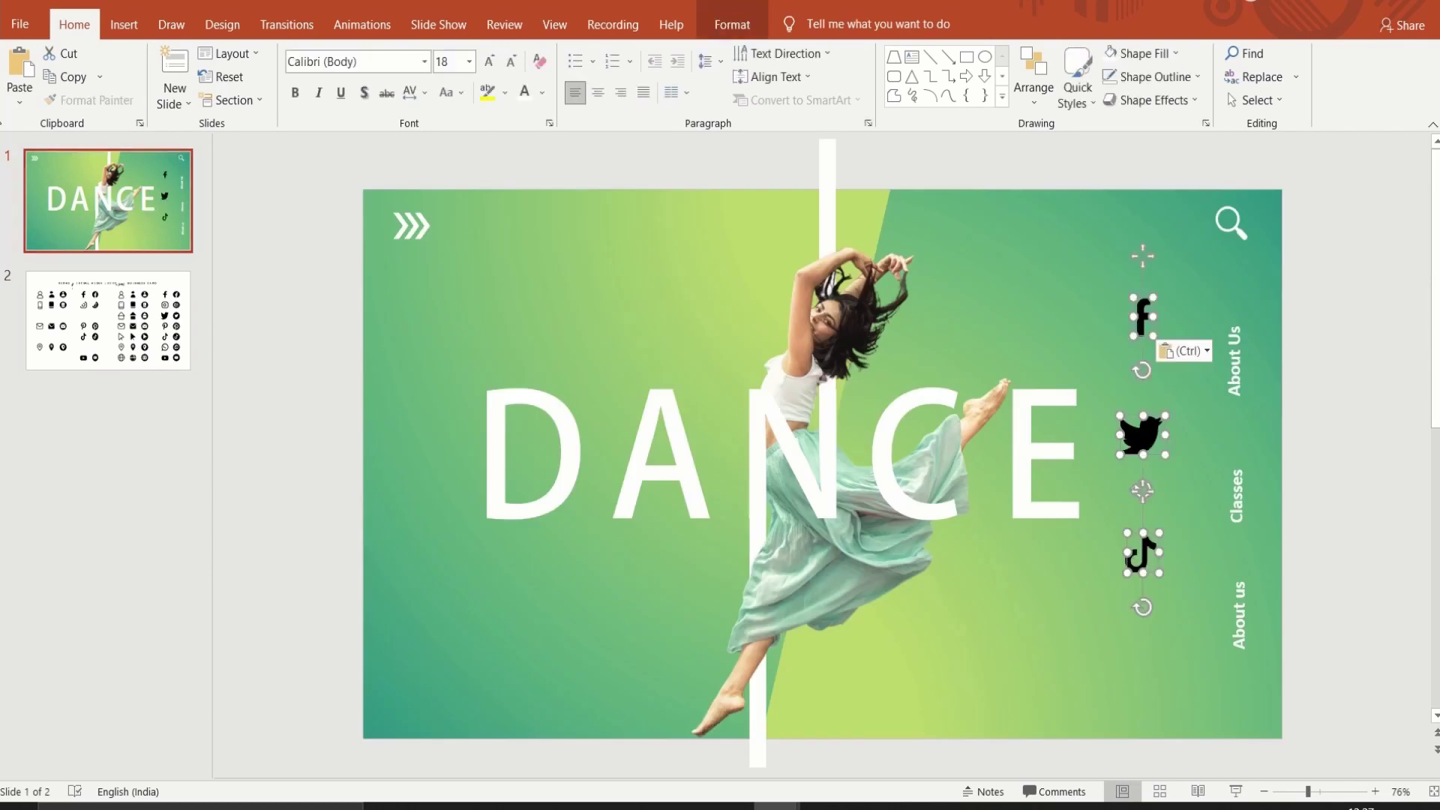
{"action": "left_click", "coordinate": [732, 24]}
{"action": "left_click", "coordinate": [685, 54]}
{"action": "left_click", "coordinate": [980, 54]}
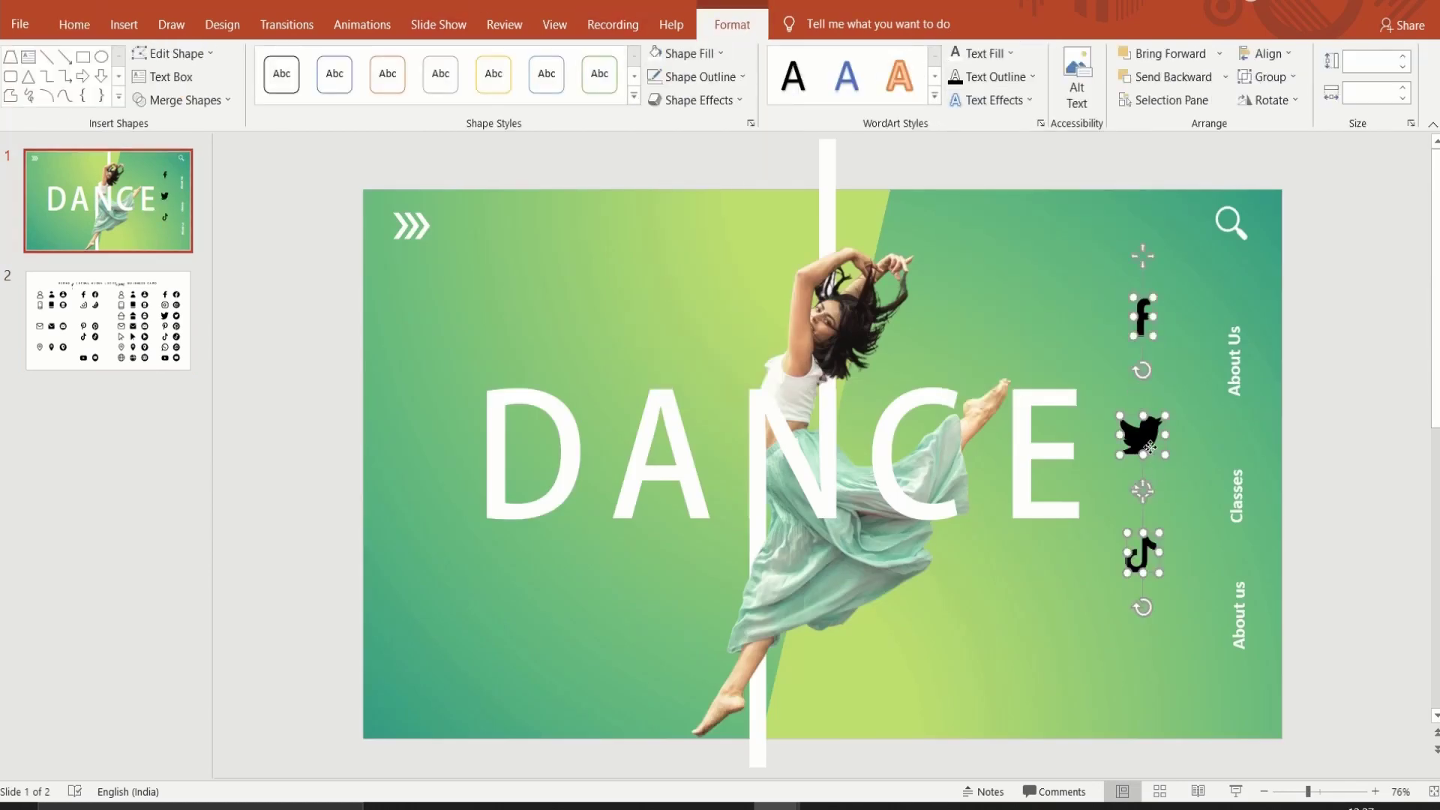
Step: Line up Facebook, Twitter and TikTok icons in the bottom-left corner, filling them white
{"action": "left_click", "coordinate": [1141, 315]}
{"action": "left_click_drag", "start_coordinate": [1141, 315], "coordinate": [411, 686]}
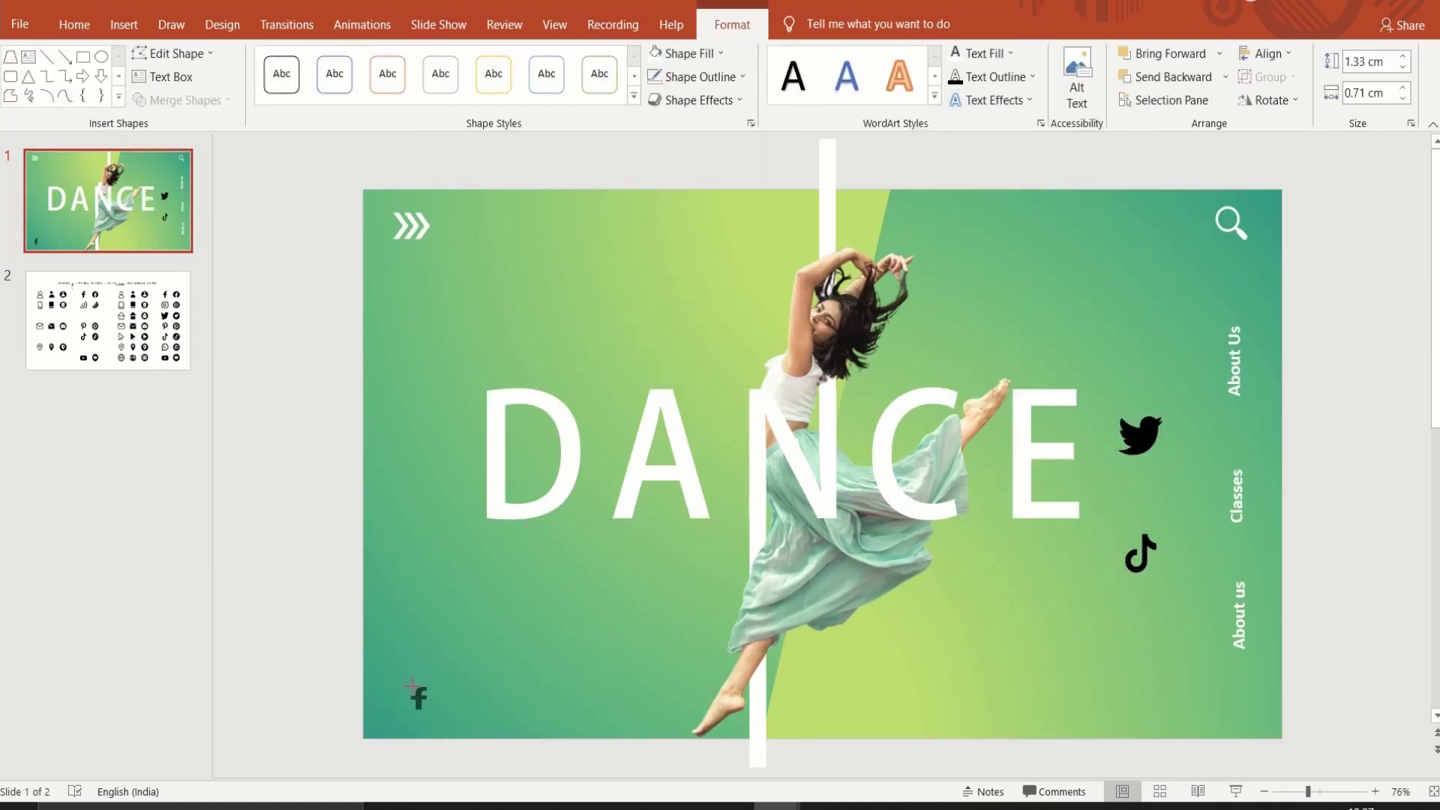
{"action": "mouse_move", "coordinate": [1140, 433]}
{"action": "left_mouse_down"}
{"action": "mouse_move", "coordinate": [658, 701]}
{"action": "mouse_move", "coordinate": [450, 698]}
{"action": "mouse_move", "coordinate": [480, 710]}
{"action": "left_mouse_up"}
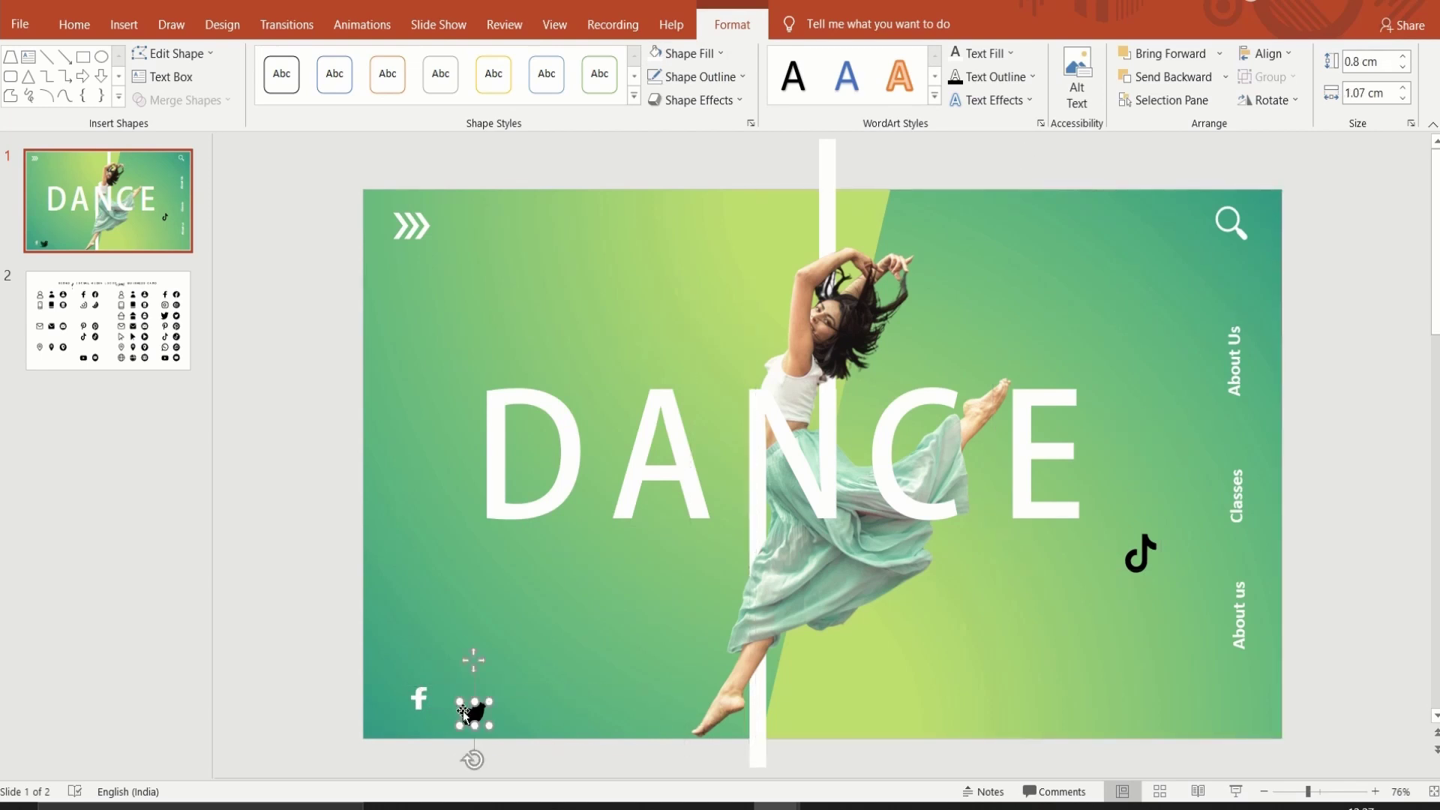
{"action": "left_click", "coordinate": [655, 53]}
{"action": "left_click_drag", "start_coordinate": [1141, 553], "coordinate": [499, 705]}
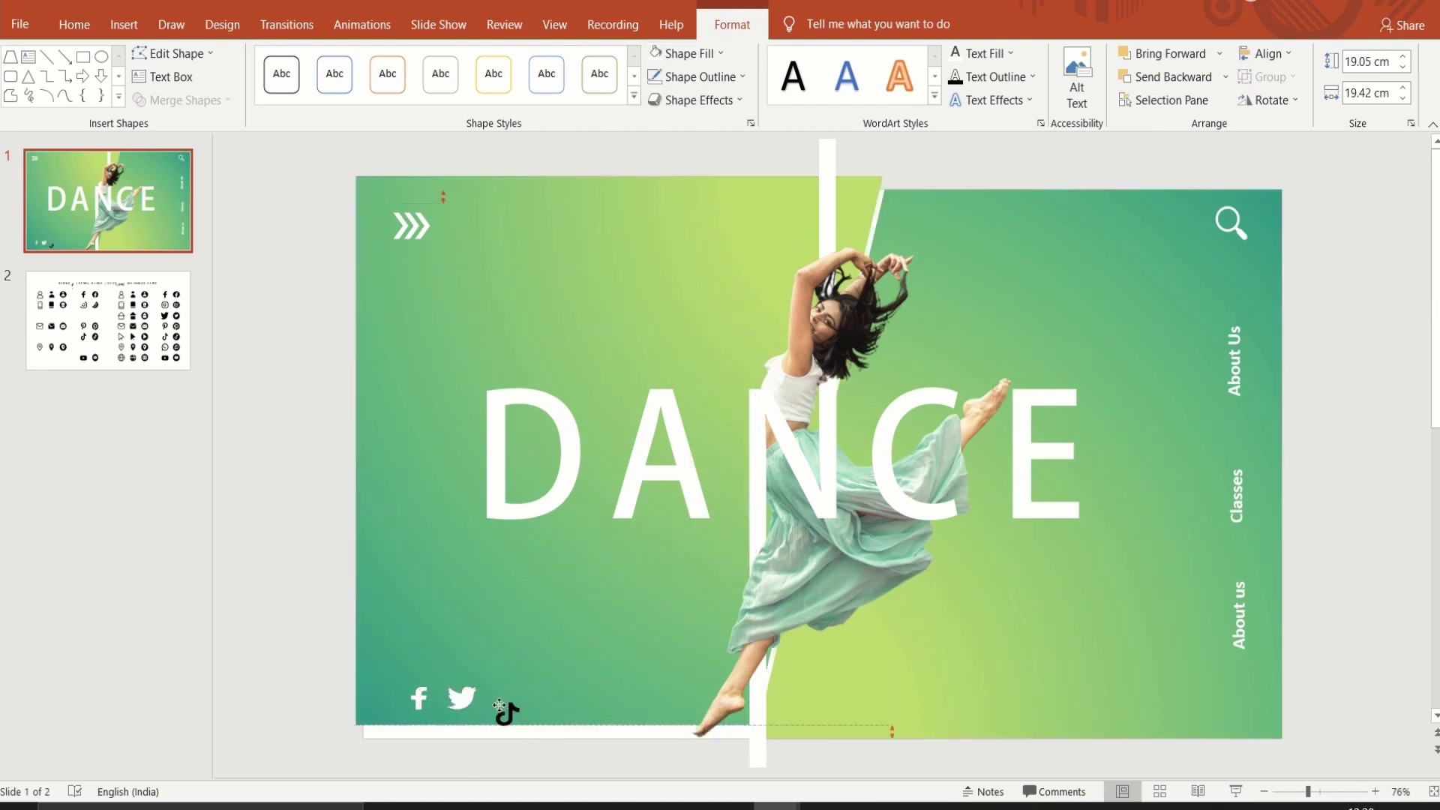